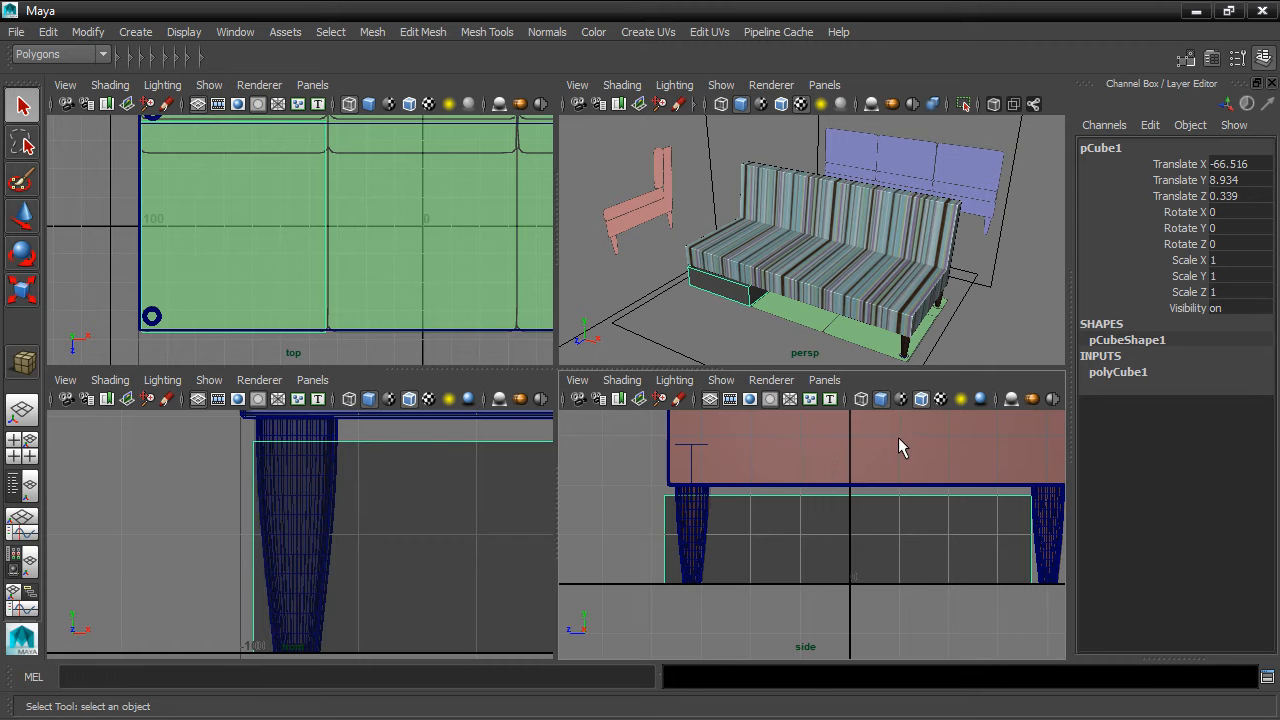
Move the cube straight up onto the seat cushion outline of the reference images, to a Translate Y of about 42.7.
alt+middle_drag(933, 443, 893, 443)
scroll(430, 465, down, 2)
scroll(430, 457, down, 1)
alt+middle_drag(446, 456, 255, 447)
scroll(321, 457, down, 3)
alt+middle_drag(355, 449, 337, 440)
scroll(342, 447, up, 2)
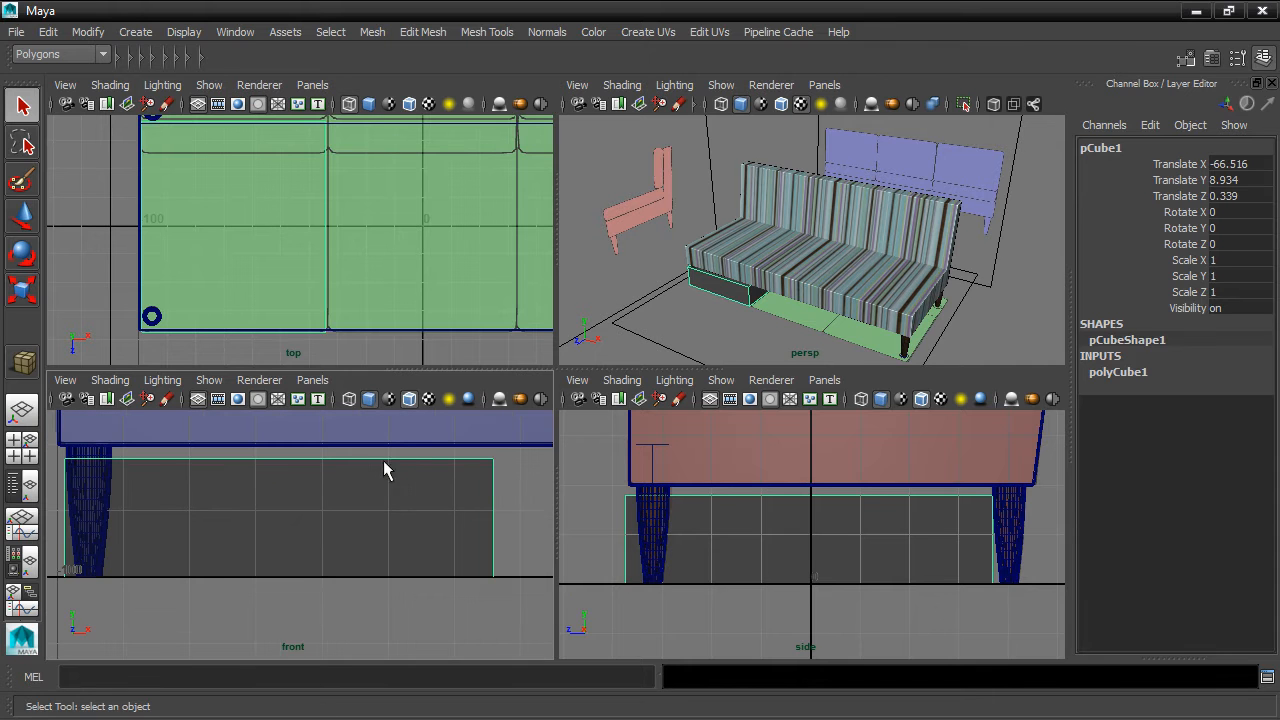
alt+middle_drag(659, 464, 669, 443)
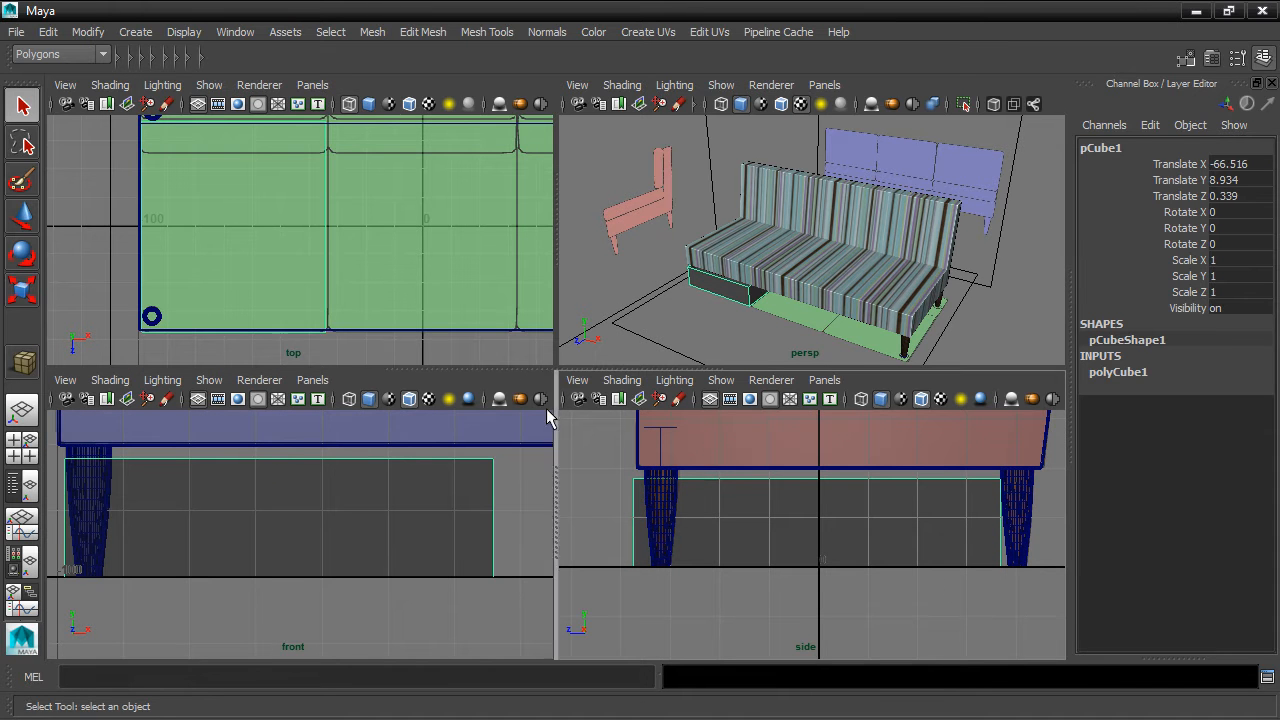
click(22, 217)
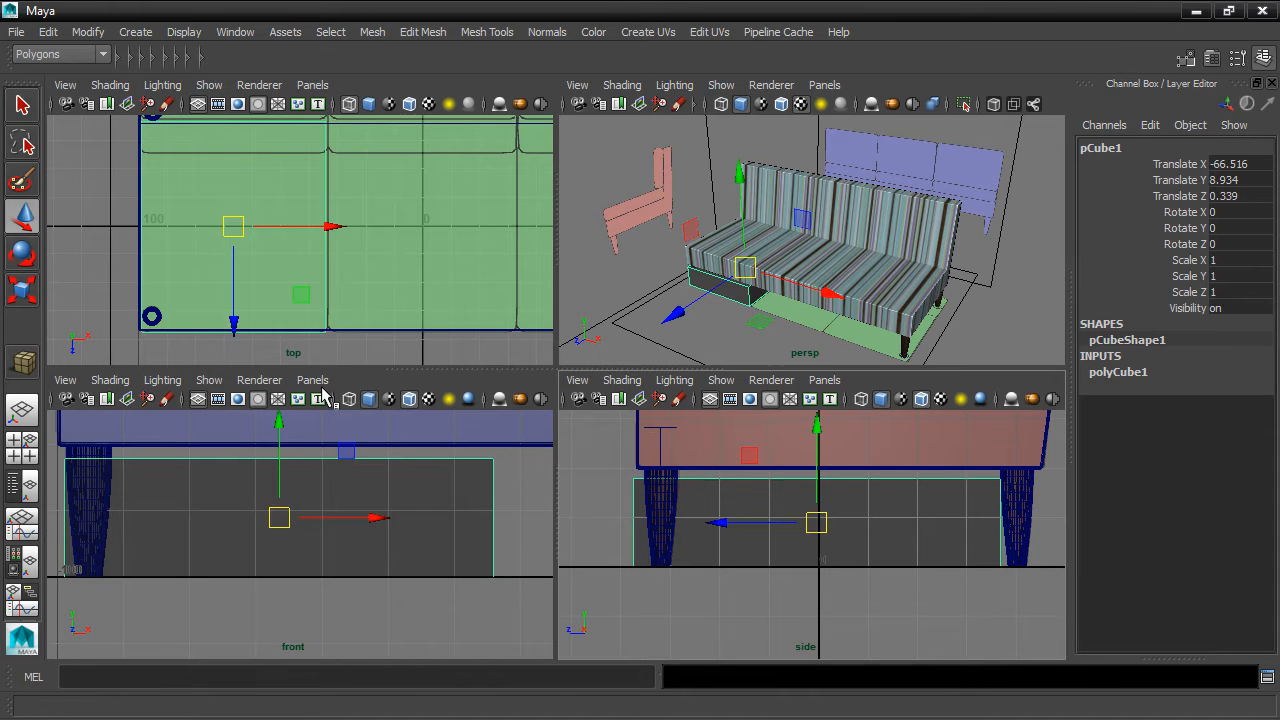
alt+middle_drag(587, 480, 594, 560)
drag(826, 512, 820, 460)
alt+middle_drag(820, 460, 810, 577)
scroll(490, 475, down, 3)
alt+middle_drag(446, 352, 461, 387)
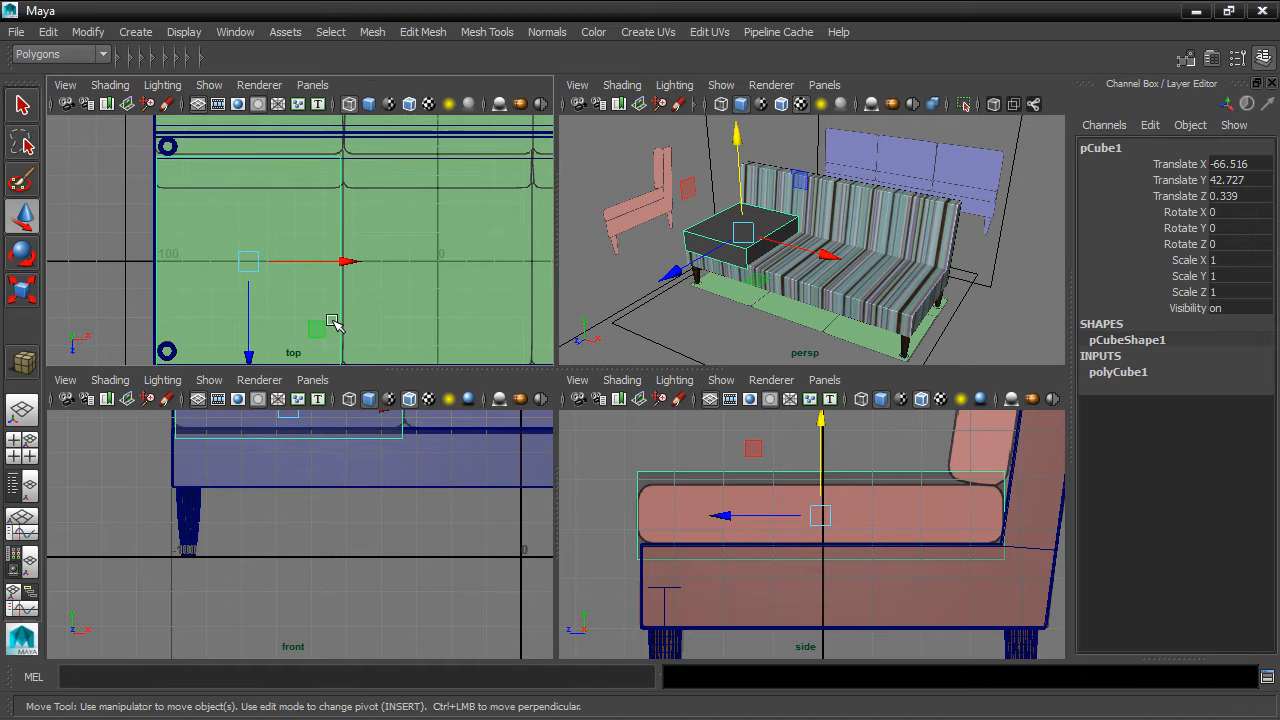
Set the cushion cube's width to 66 in its polyCube1 construction settings.
alt+drag(618, 295, 871, 286)
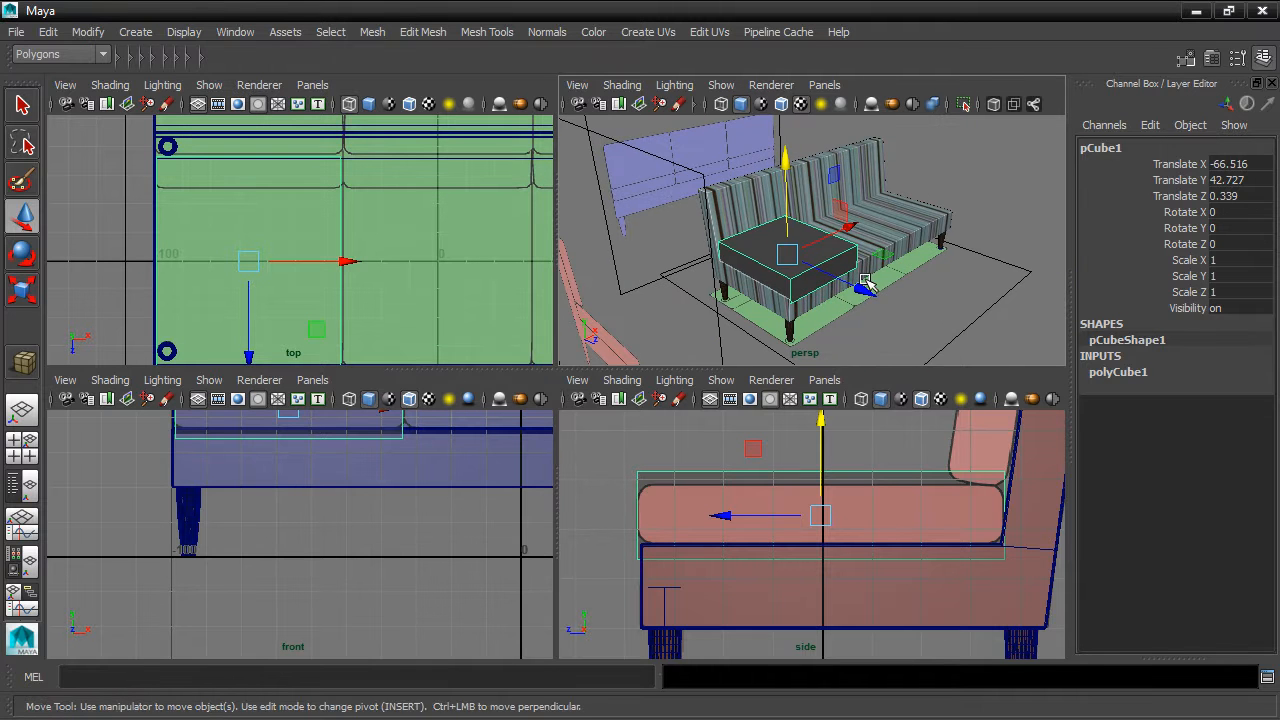
click(1120, 372)
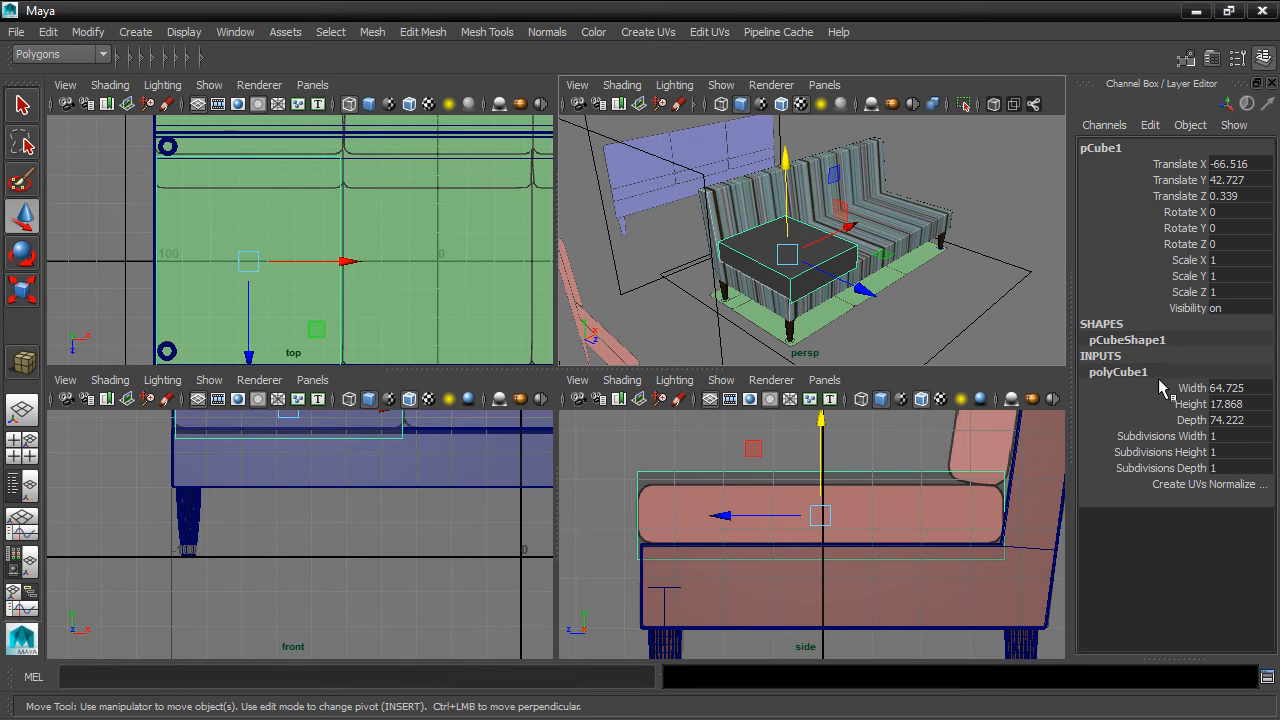
double_click(1243, 388)
text(66)
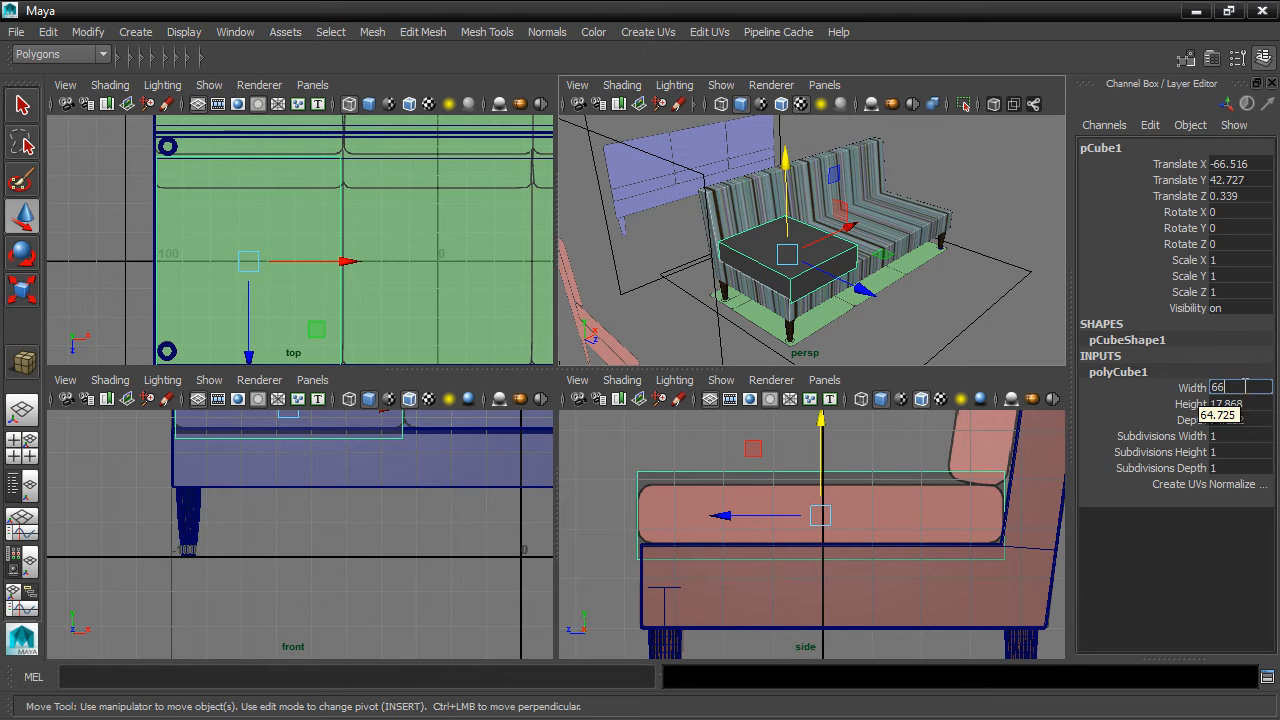
key(Return)
Try heights of 16, 12 and 14 for the cushion cube against the side reference, then set its height to 13.
click(1245, 404)
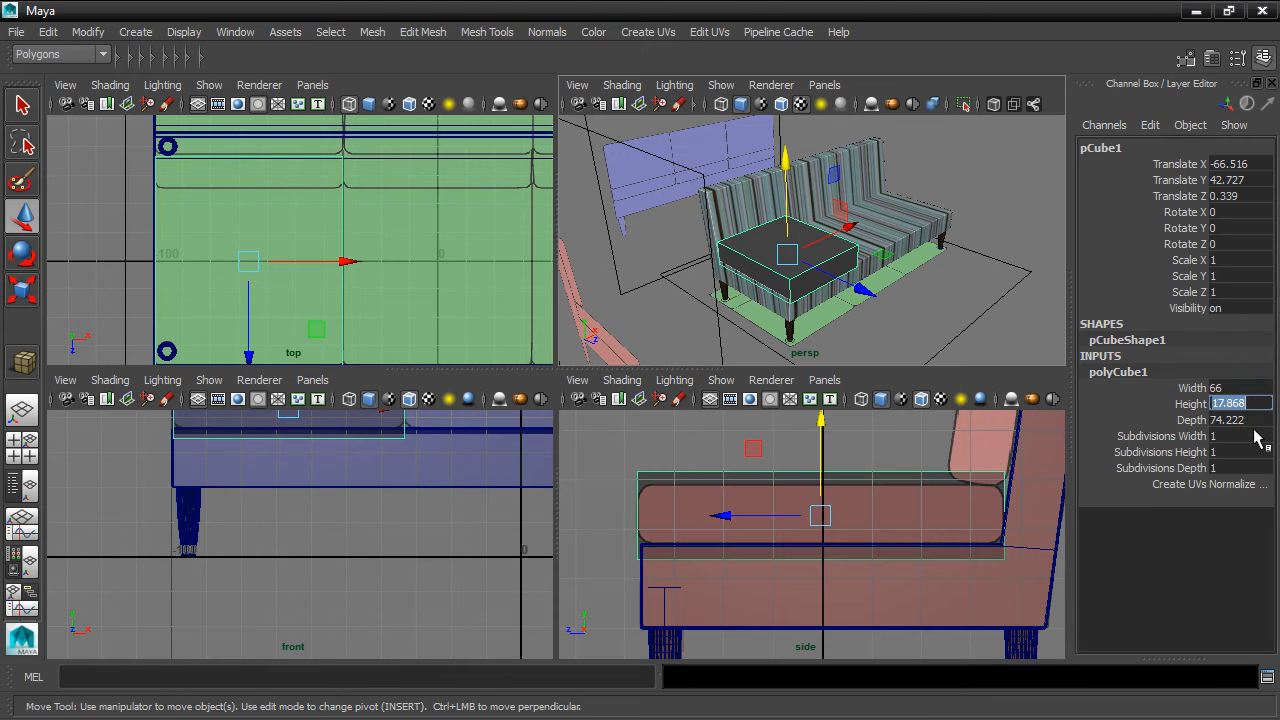
text(16)
key(Return)
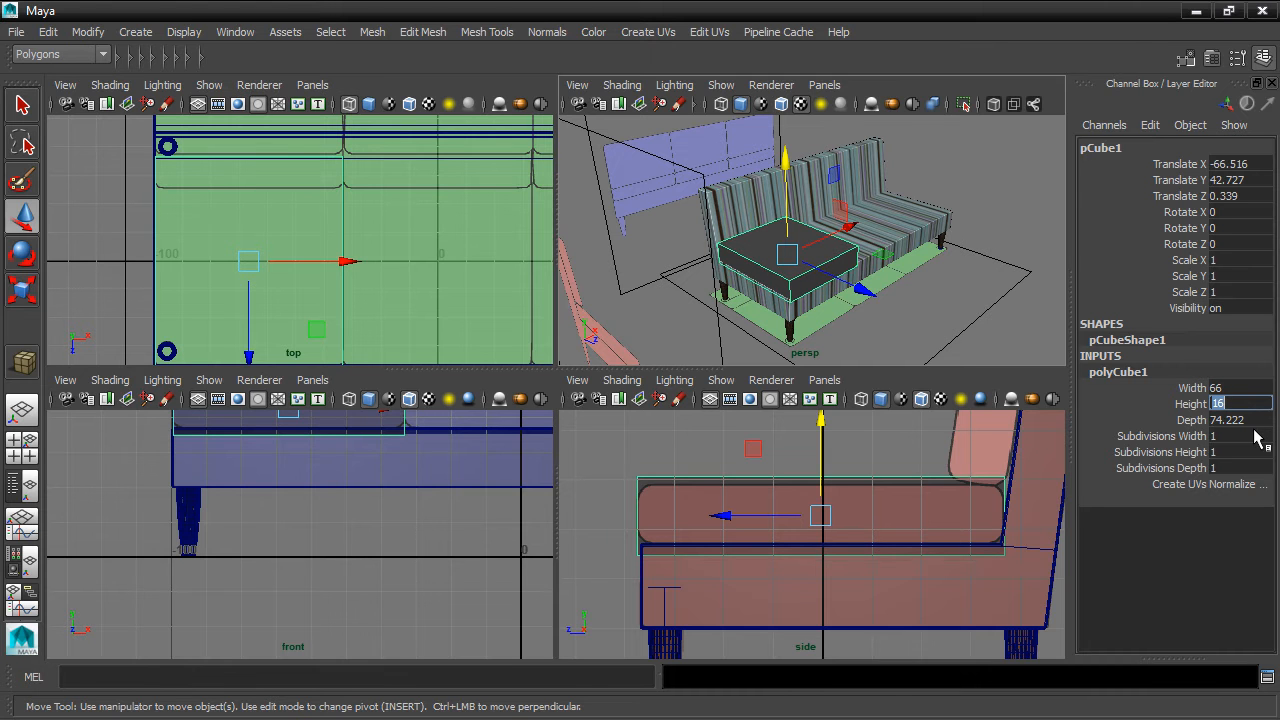
text(12)
key(Return)
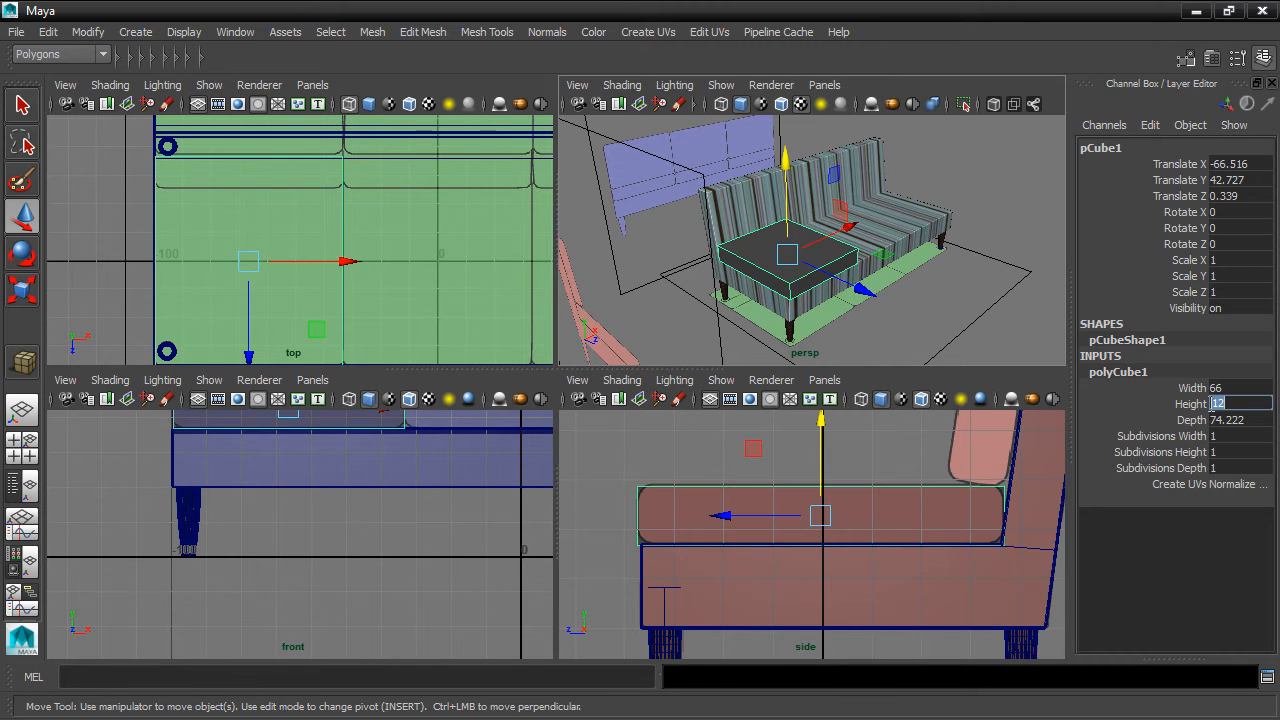
drag(1212, 404, 1198, 405)
text(4)
key(Return)
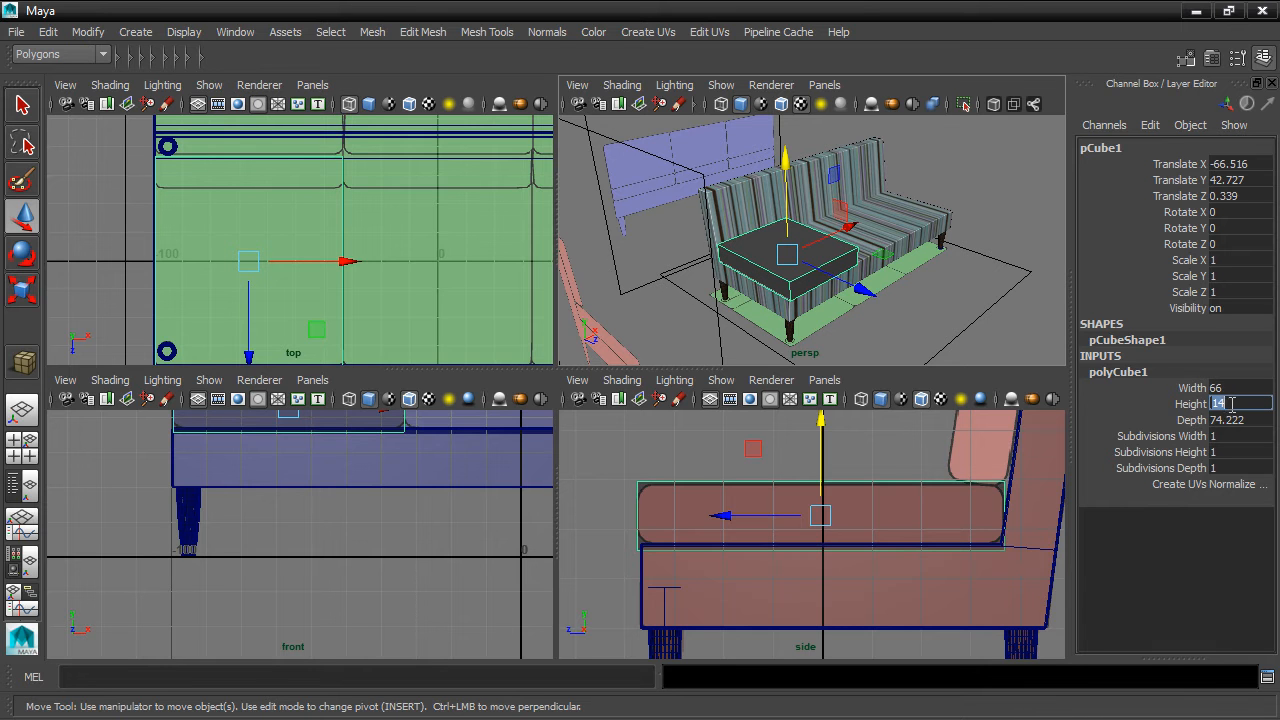
key(Return)
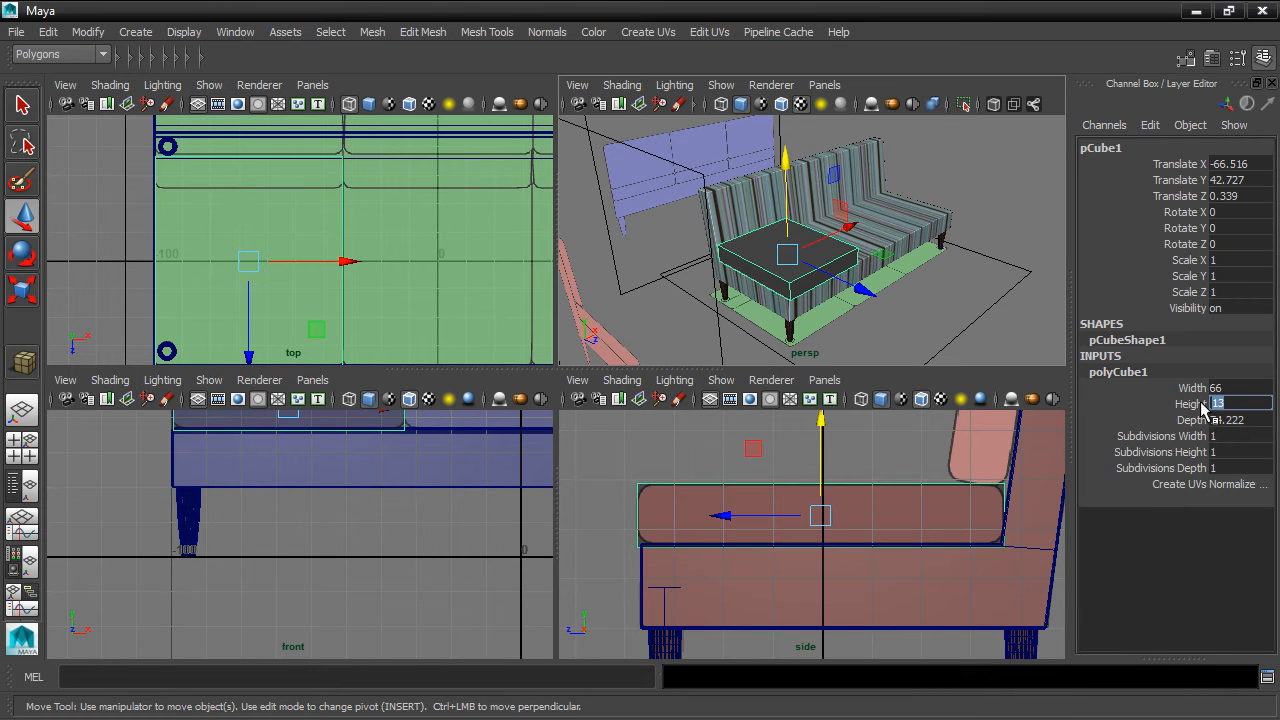
Fit the cube to the side reference by shifting it along Z to about 0.54 and adjusting its depth to 73.5.
click(1248, 418)
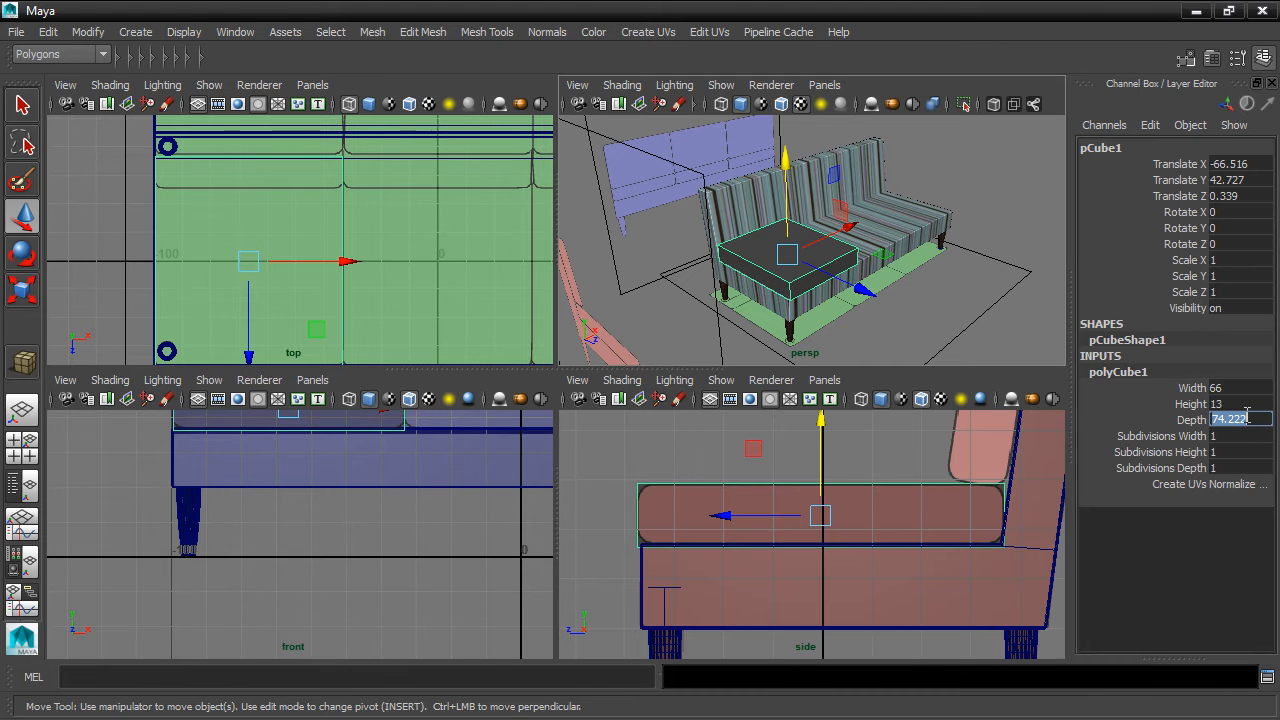
text(72)
key(Return)
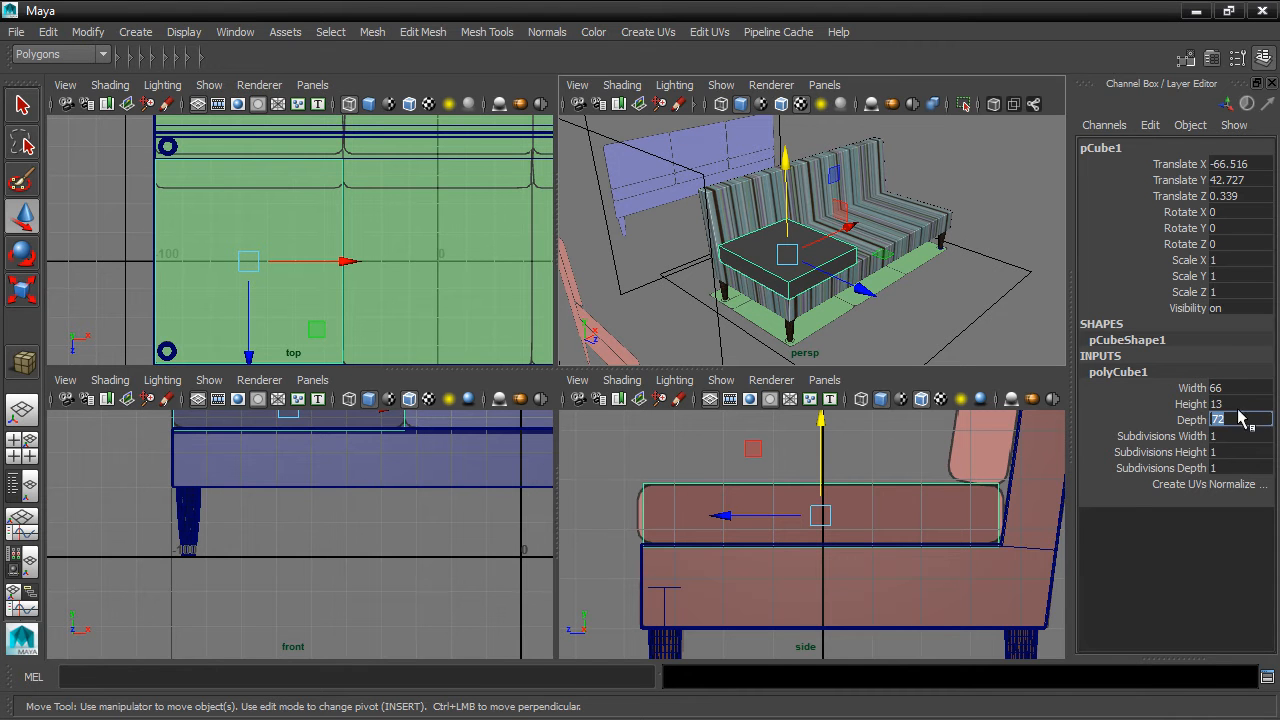
text(75)
key(Return)
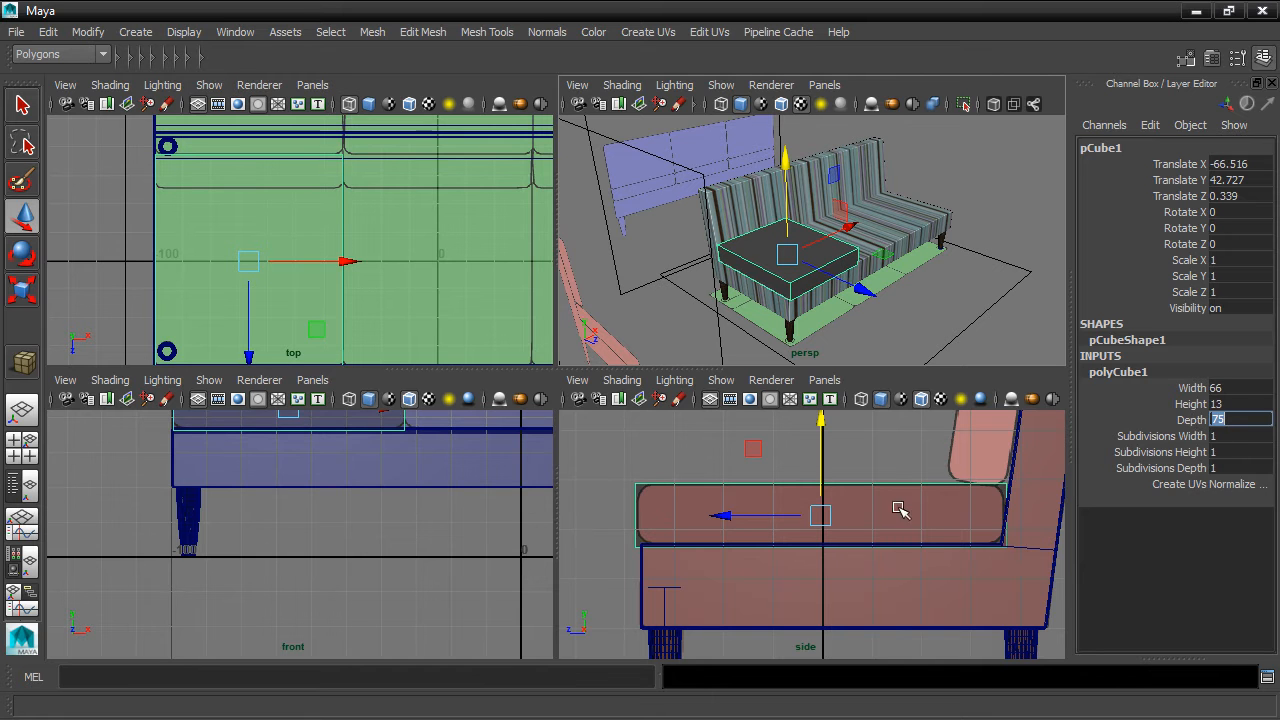
drag(759, 518, 753, 520)
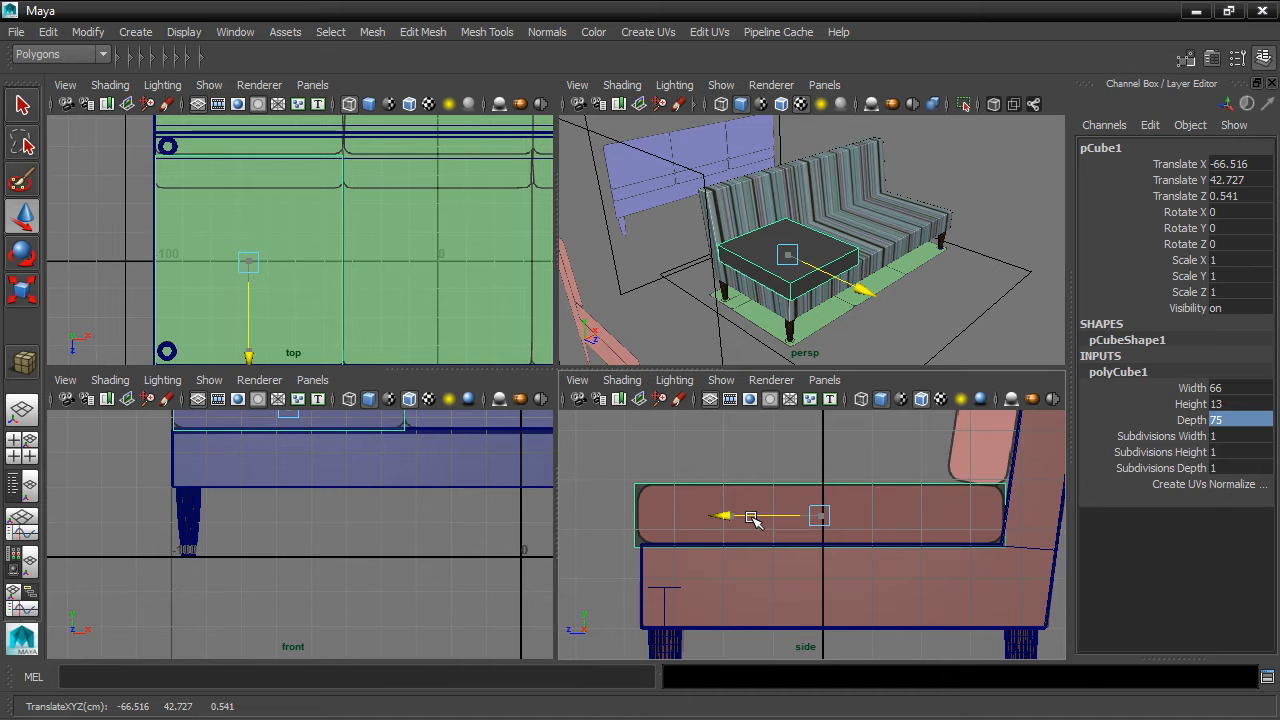
click(1200, 421)
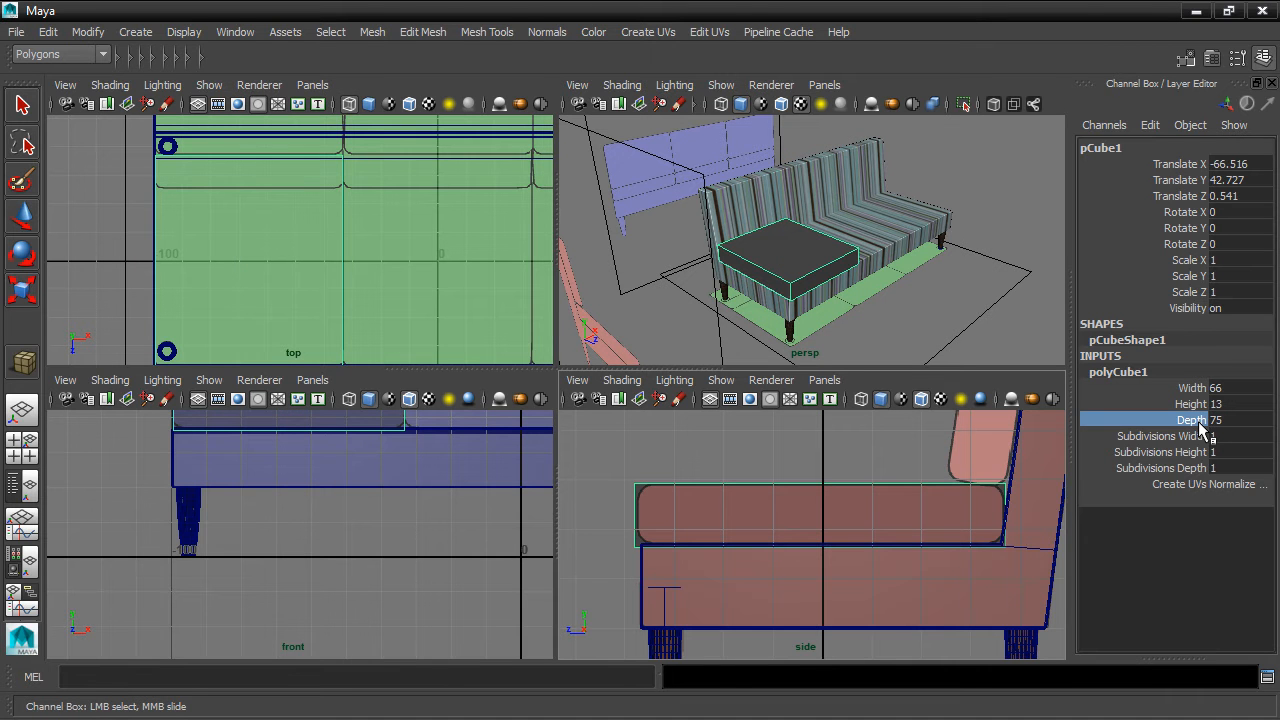
middle_drag(903, 434, 866, 437)
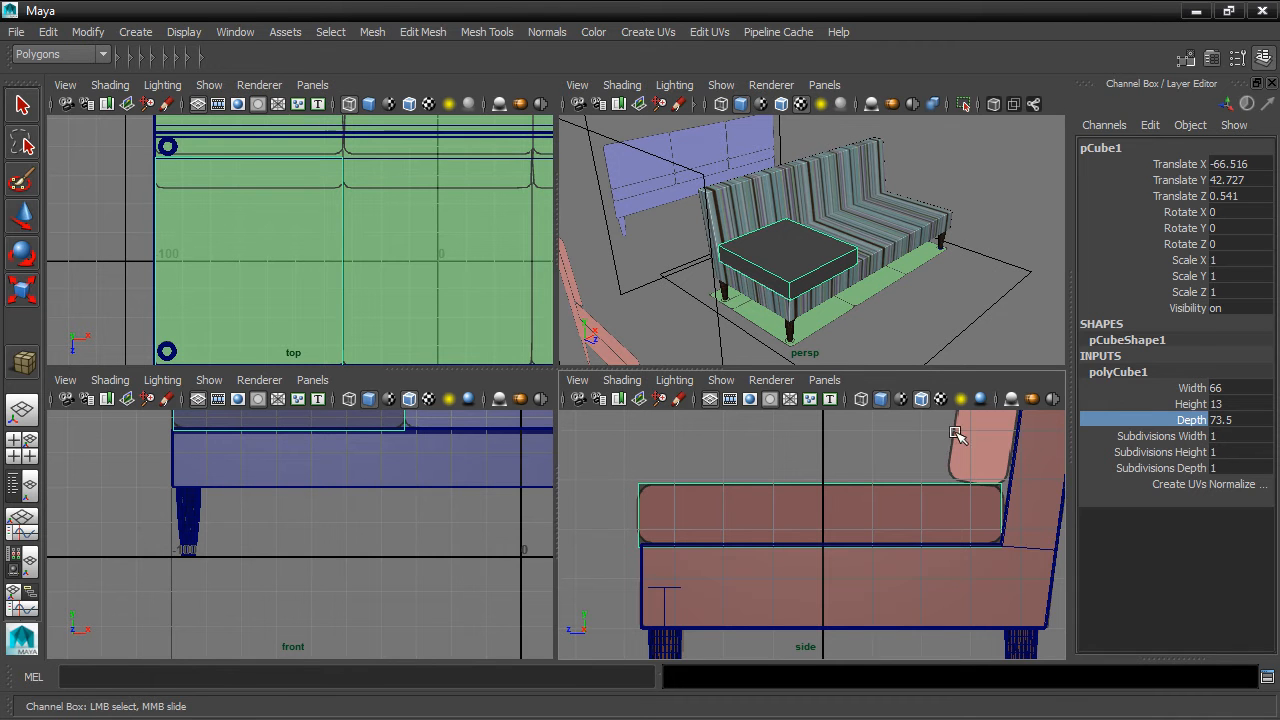
Rename the cube as bottomCushion1.
double_click(1128, 148)
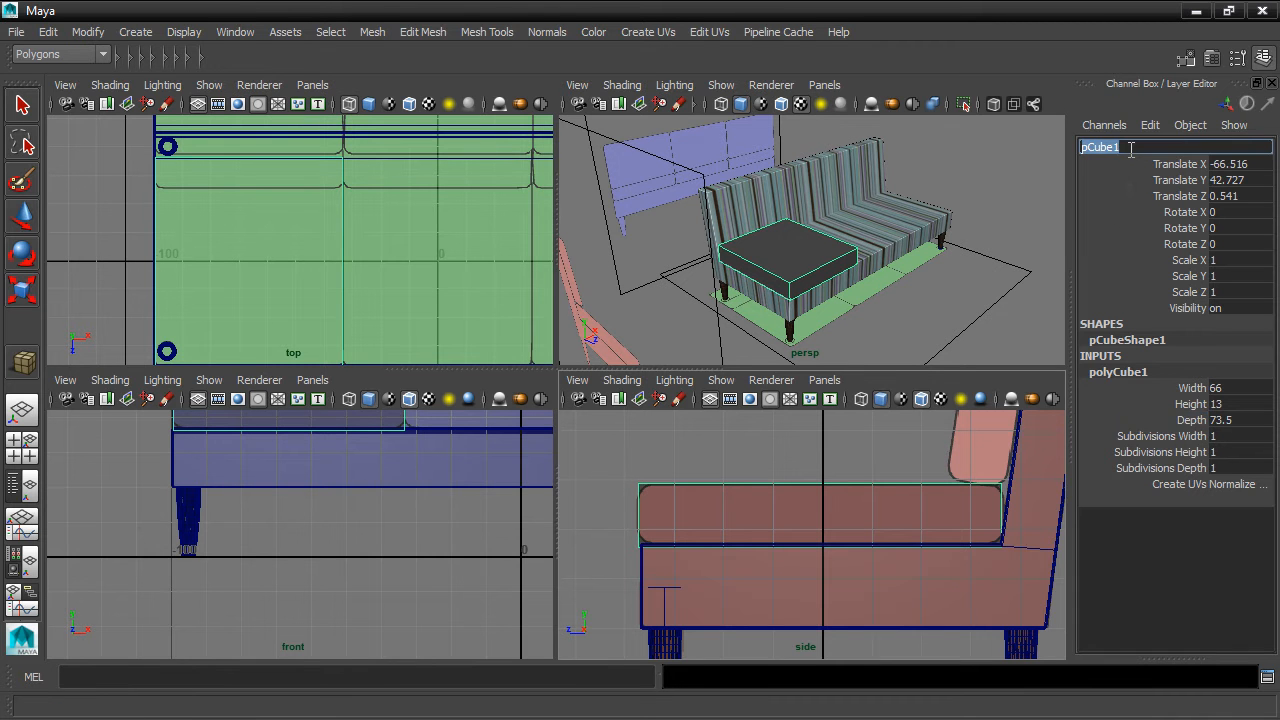
text(bottomCushion1)
key(Return)
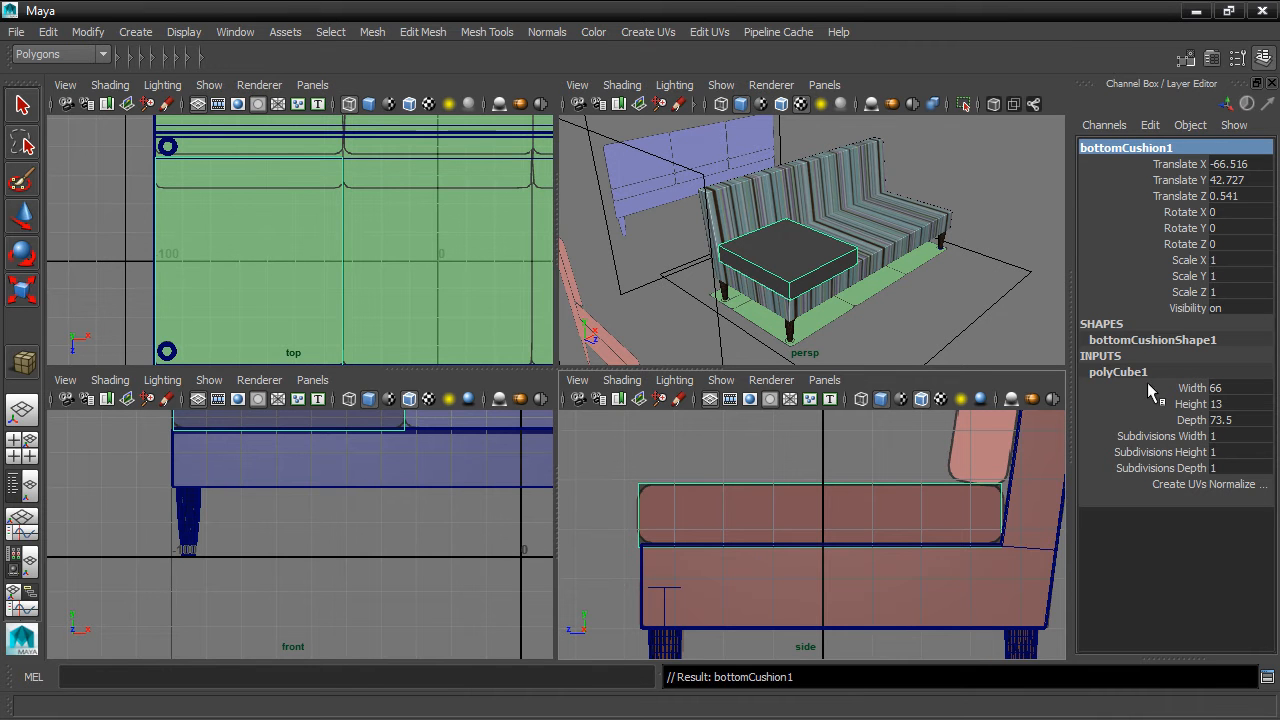
Set the cushion's subdivisions to 20 in width, 20 in depth and 4 in height.
click(1224, 436)
text(20)
key(Return)
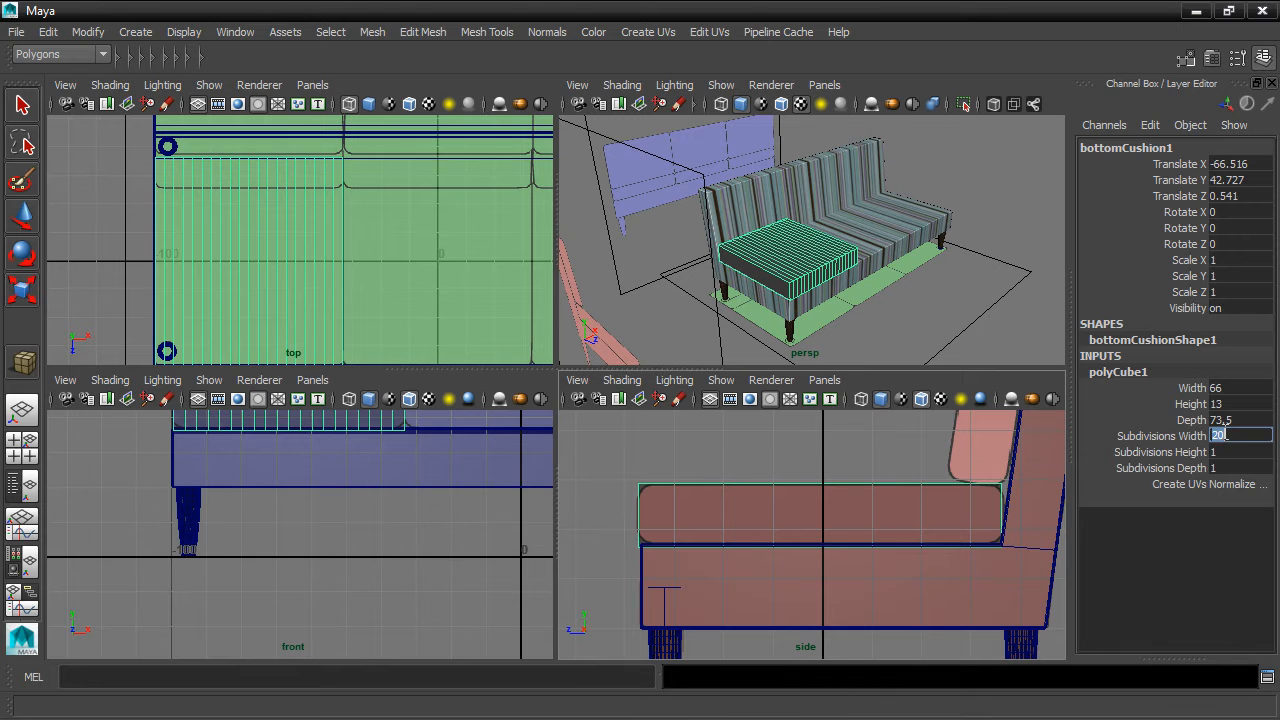
click(1233, 466)
text(2)
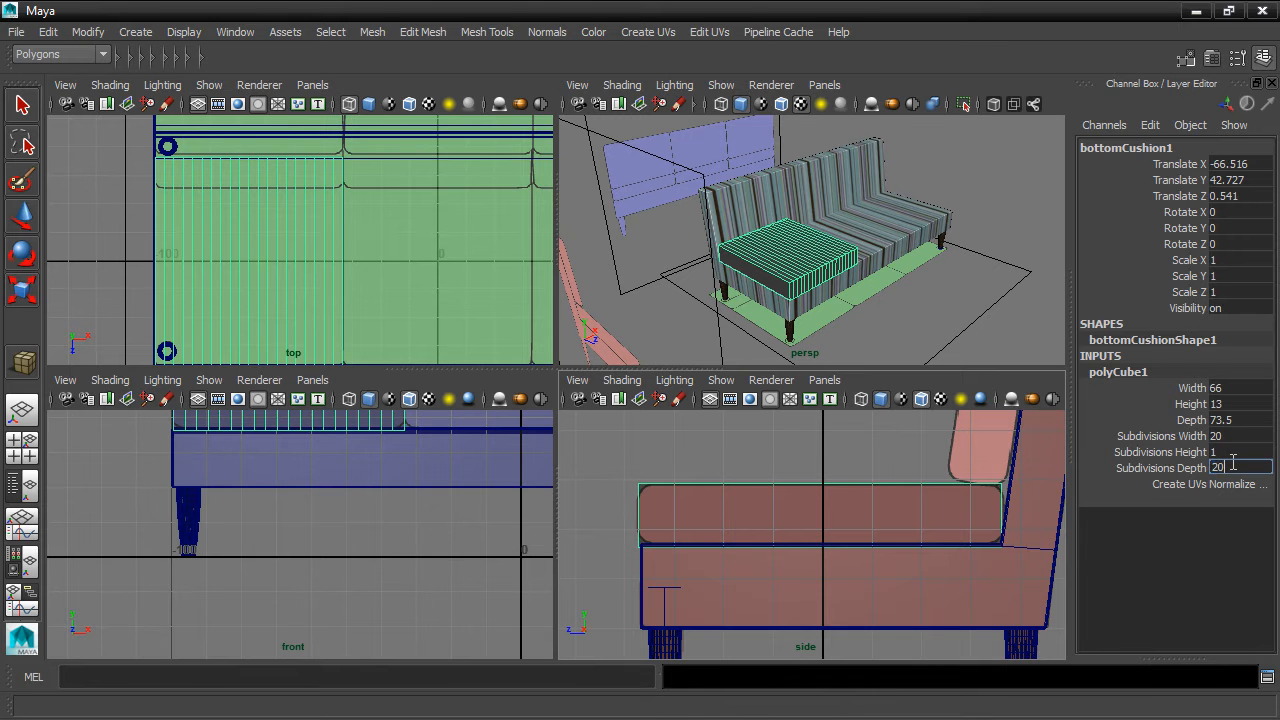
text(0)
key(Return)
click(1232, 450)
text(4)
key(Return)
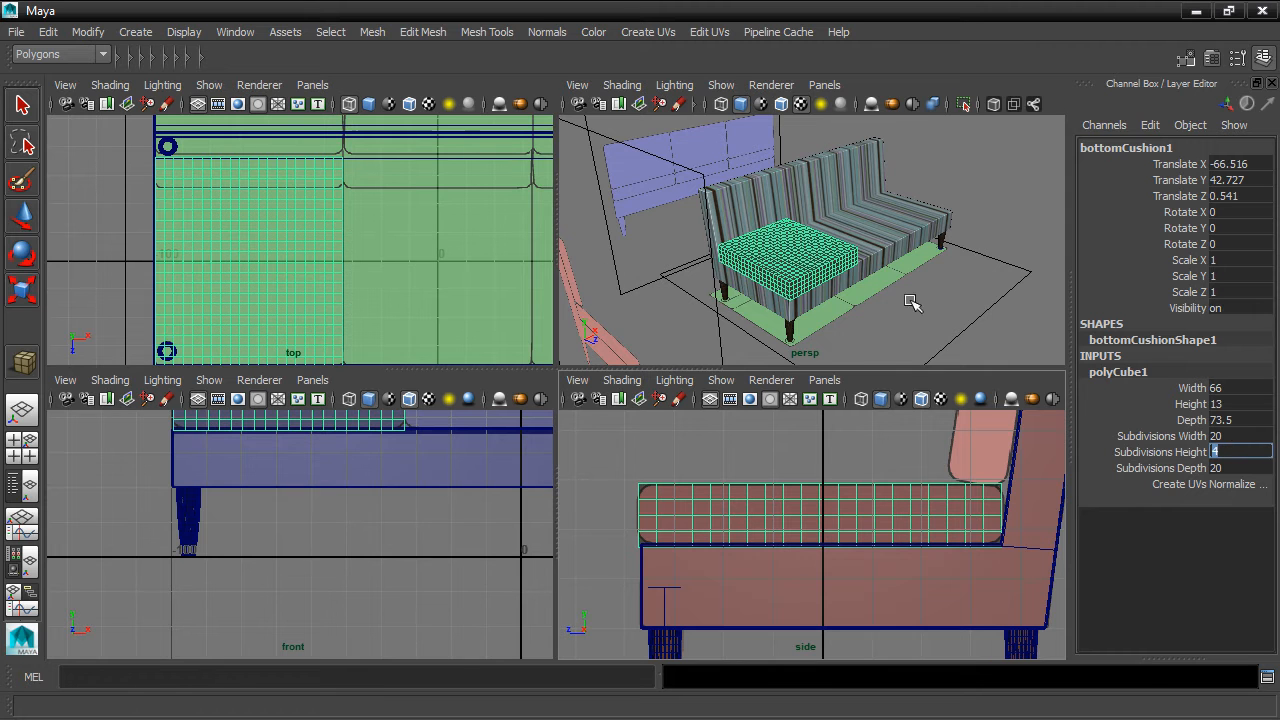
Frame the cushion in a full-size perspective view and isolate it from the rest of the sofa.
key(f)
key(f)
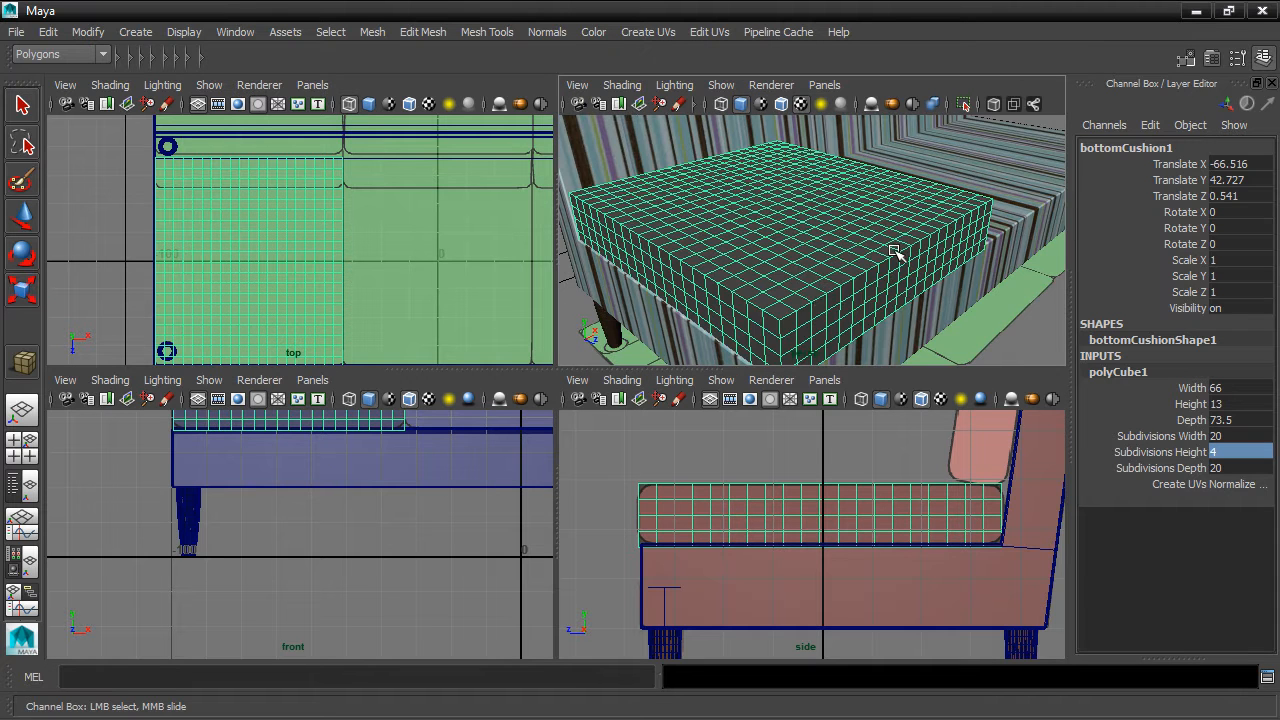
alt+drag(880, 290, 906, 266)
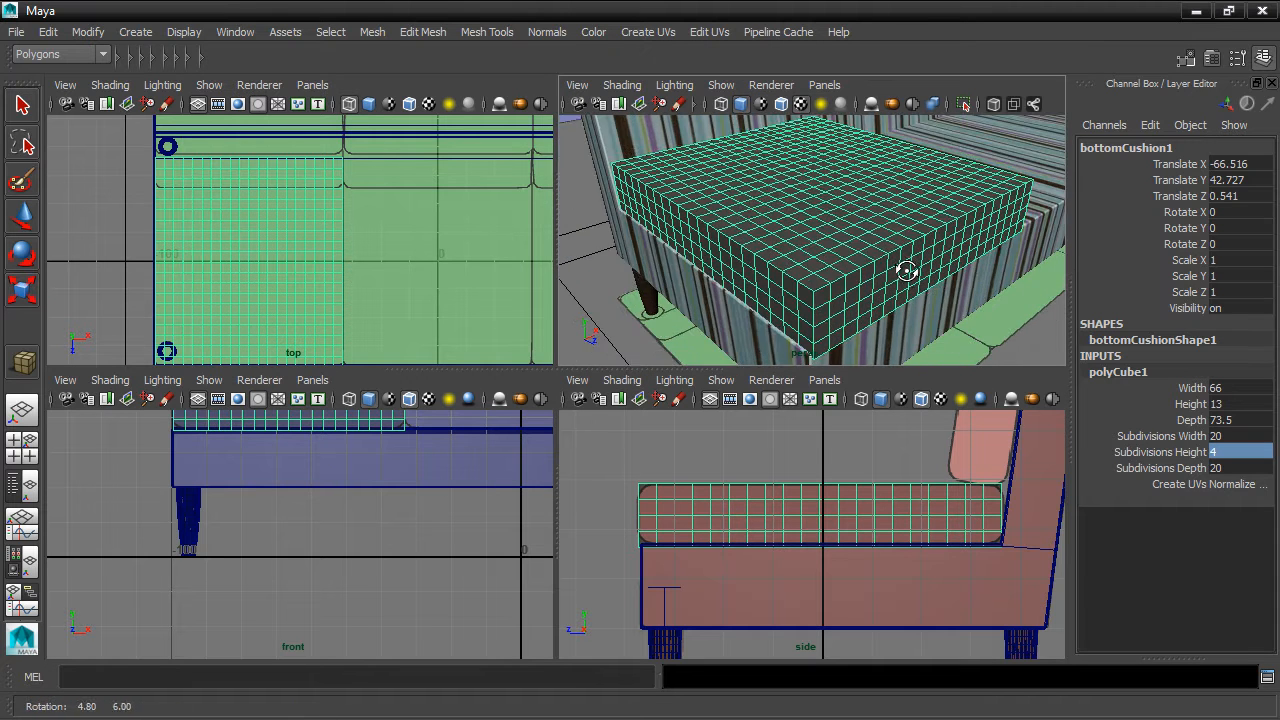
key(space)
alt+drag(794, 363, 847, 330)
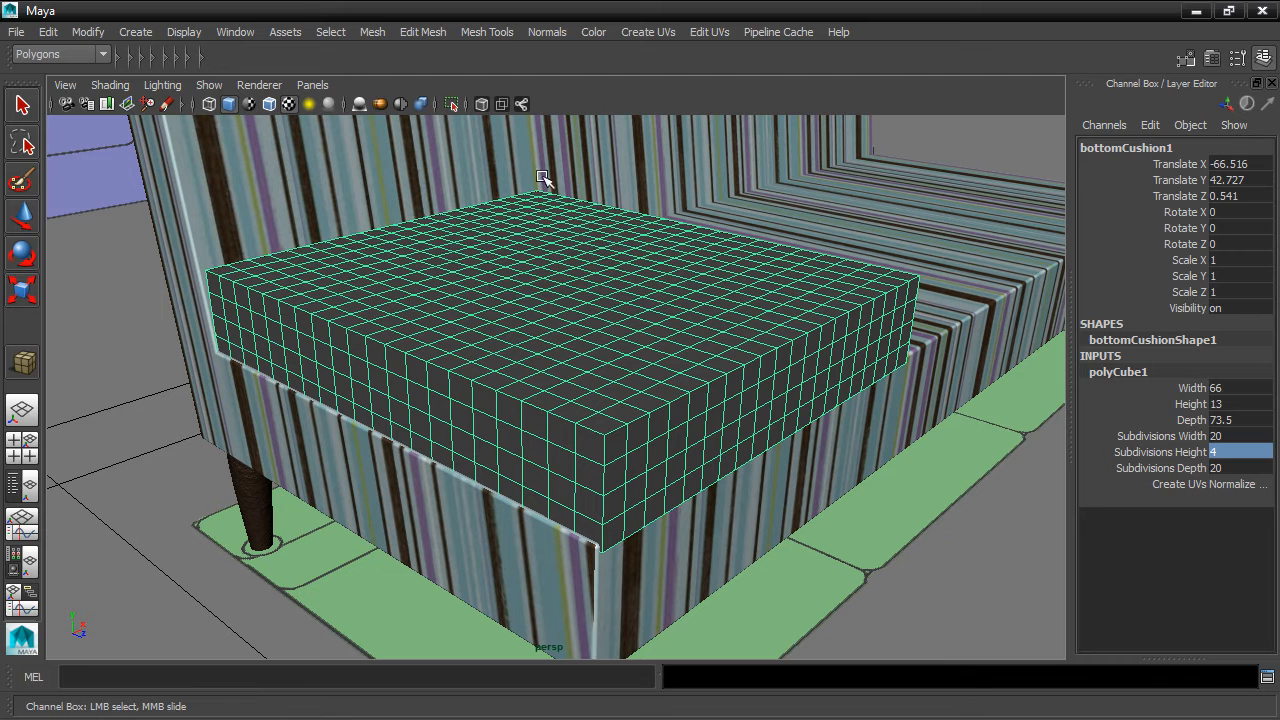
click(450, 106)
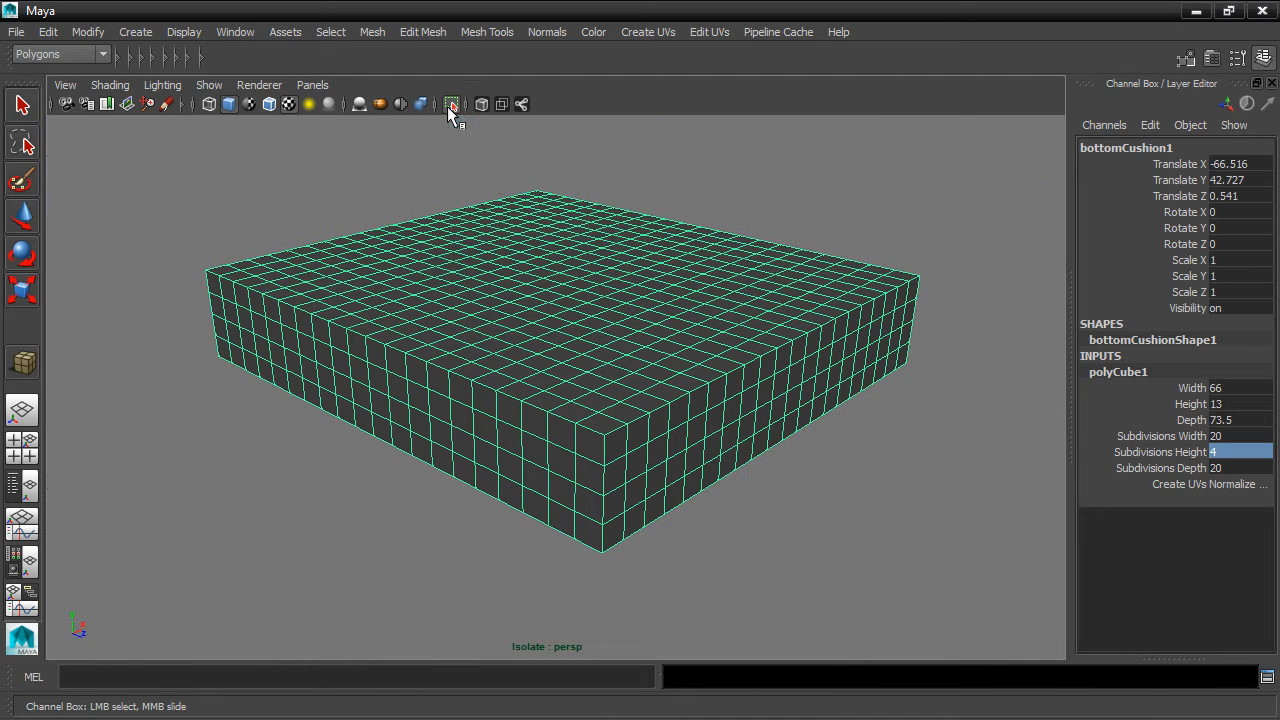
alt+drag(503, 214, 745, 395)
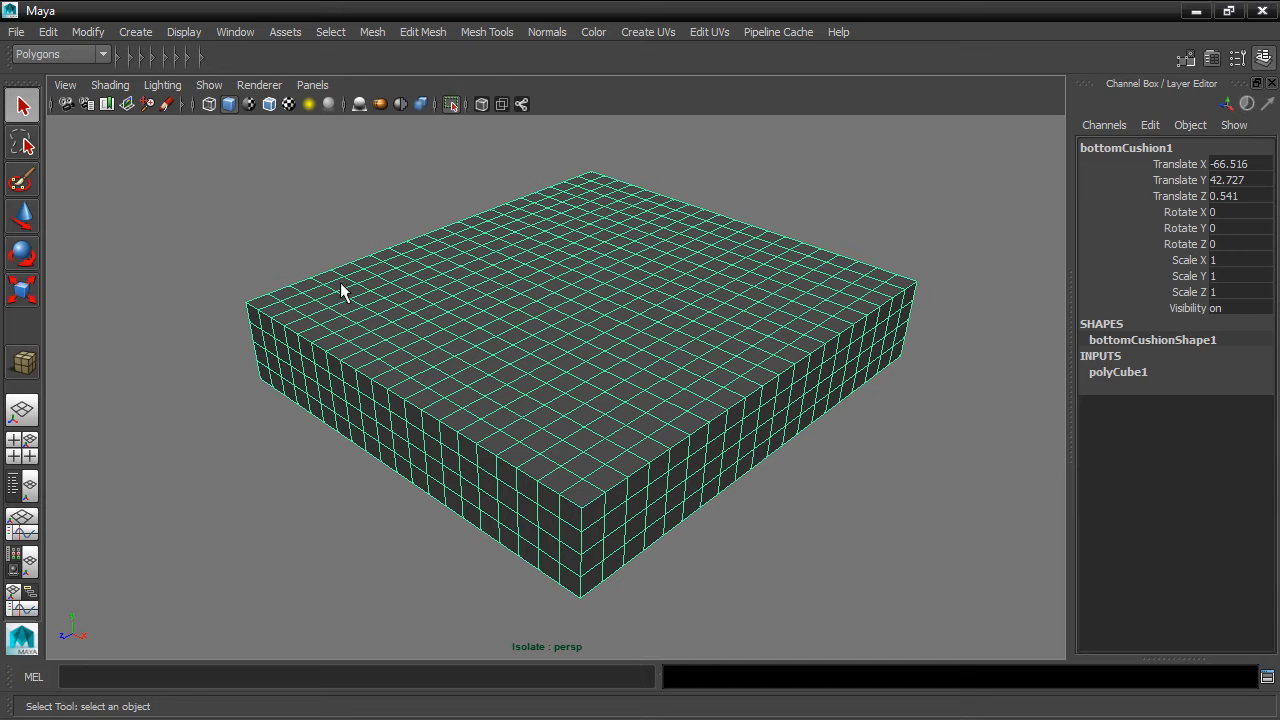
Select all the outer edges along the cushion box's top, bottom and vertical corners, and check the selection in wireframe and X-ray display.
right_click(499, 460)
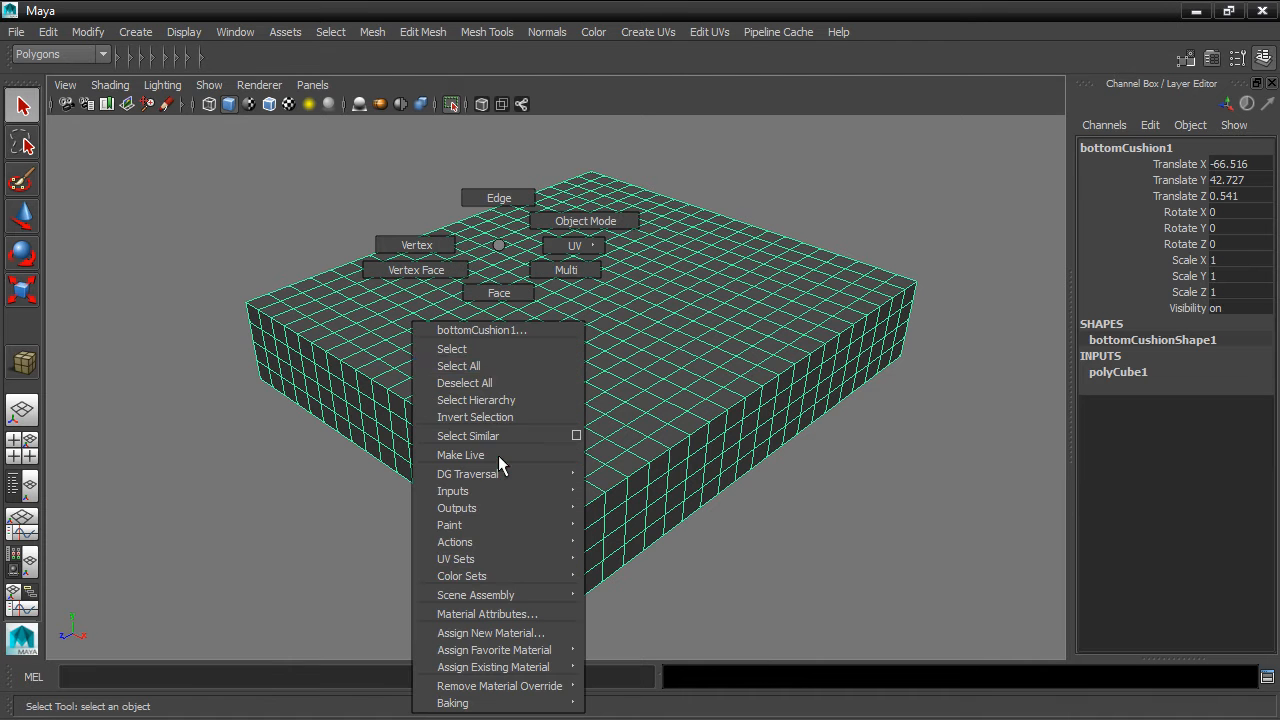
click(500, 205)
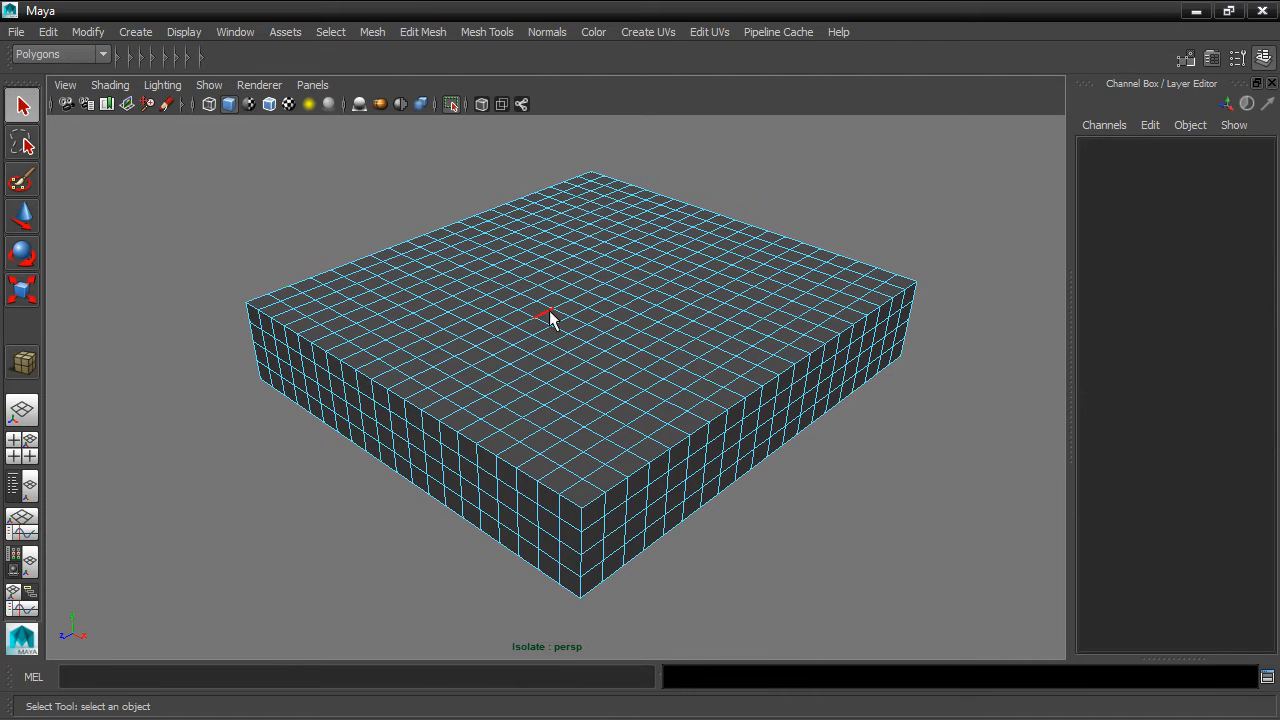
click(566, 502)
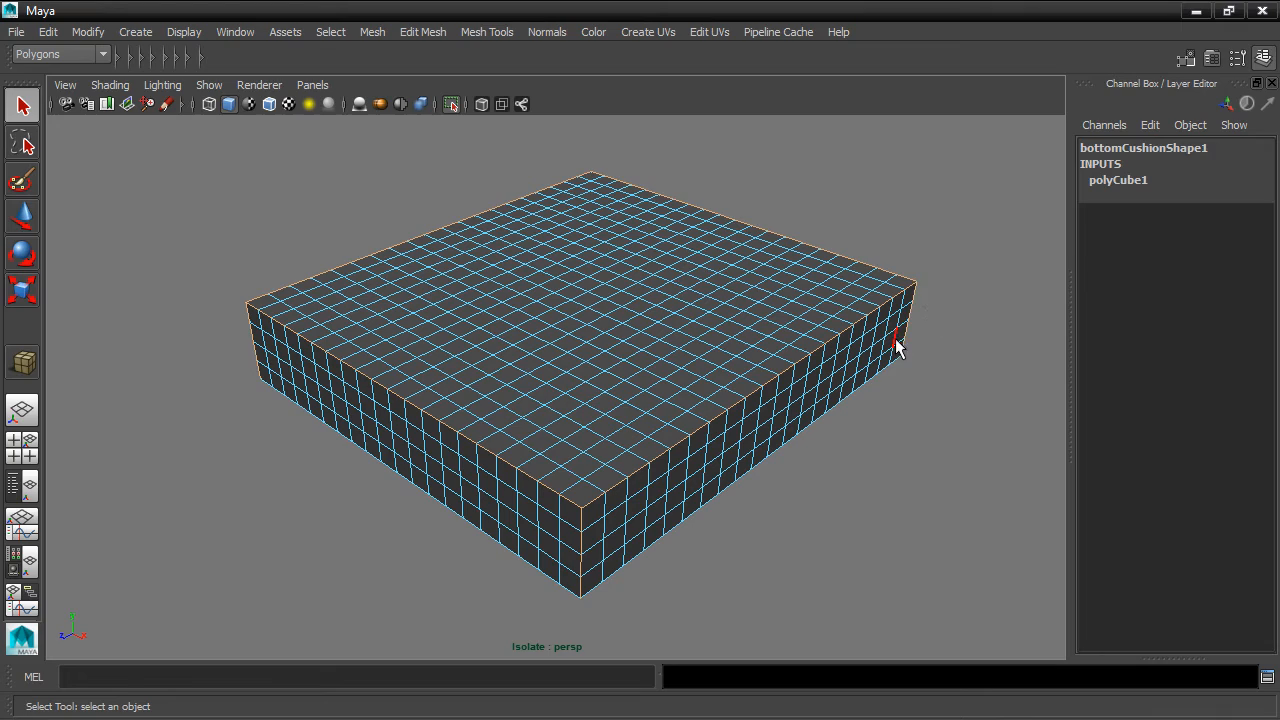
alt+drag(932, 458, 540, 233)
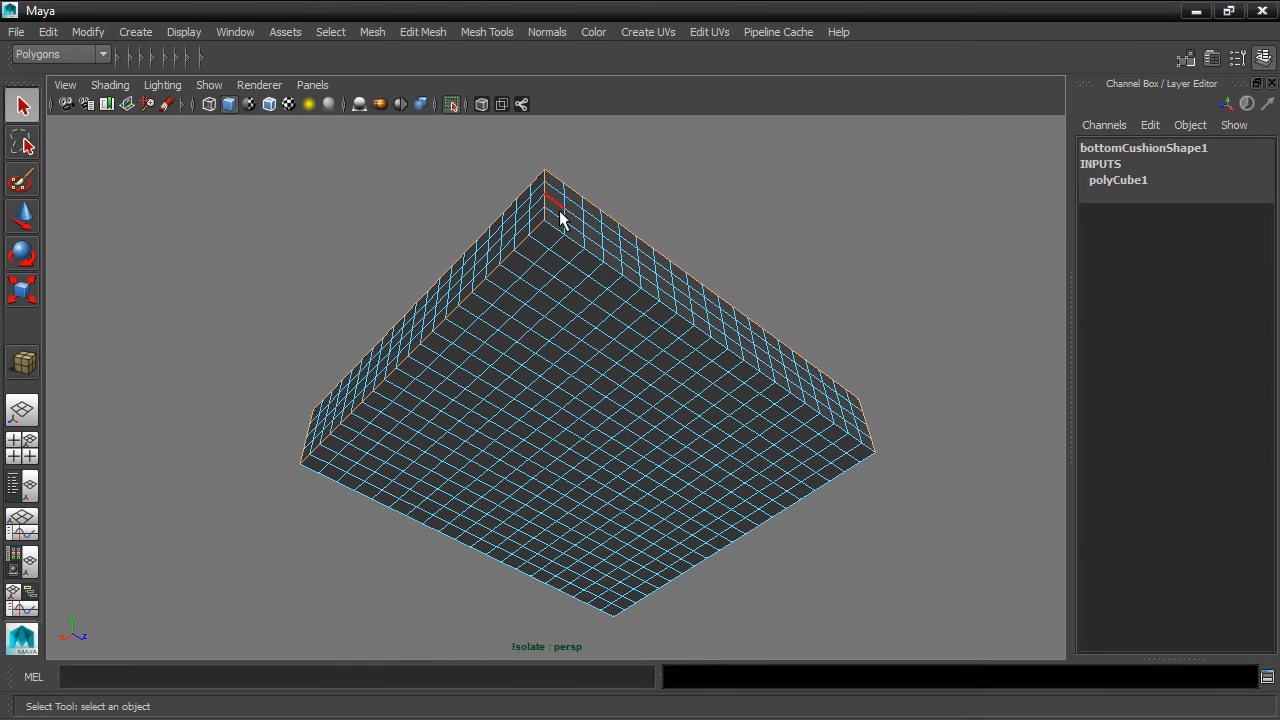
mouse_move(591, 249)
alt+mouse_down()
mouse_move(749, 423)
mouse_move(723, 540)
mouse_move(738, 514)
mouse_move(837, 497)
mouse_move(771, 514)
alt+mouse_up()
key(4)
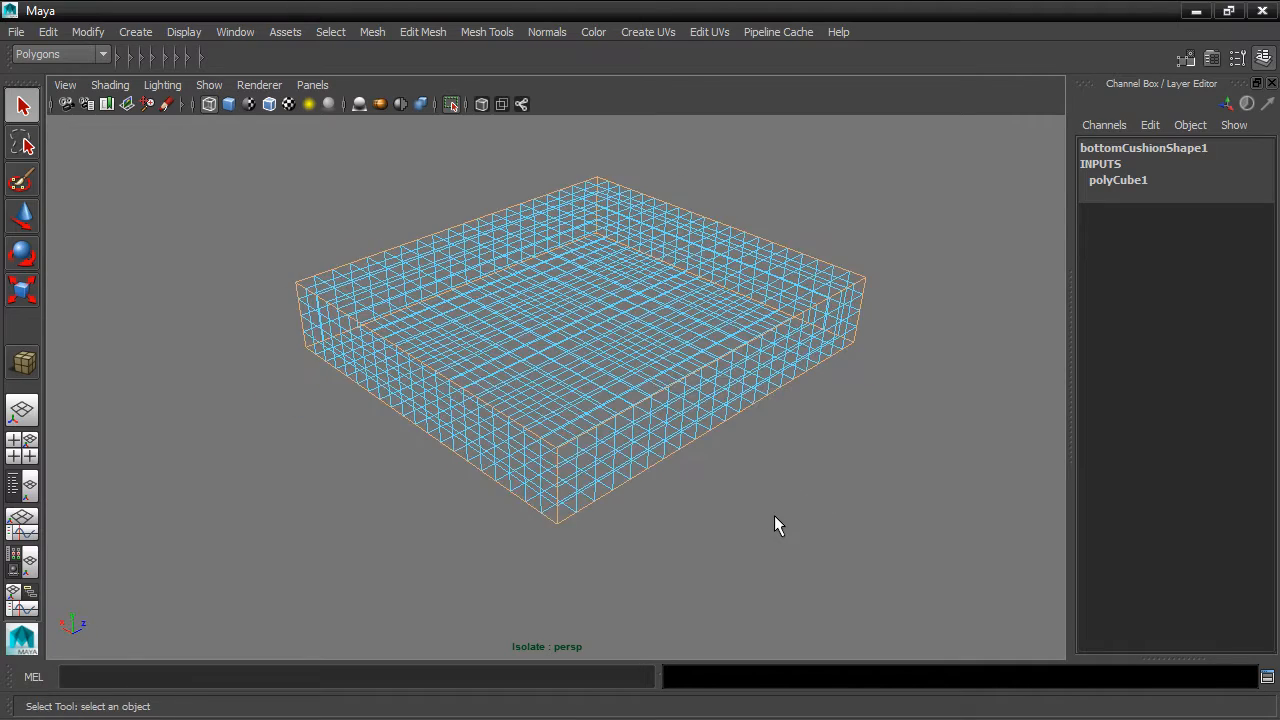
key(5)
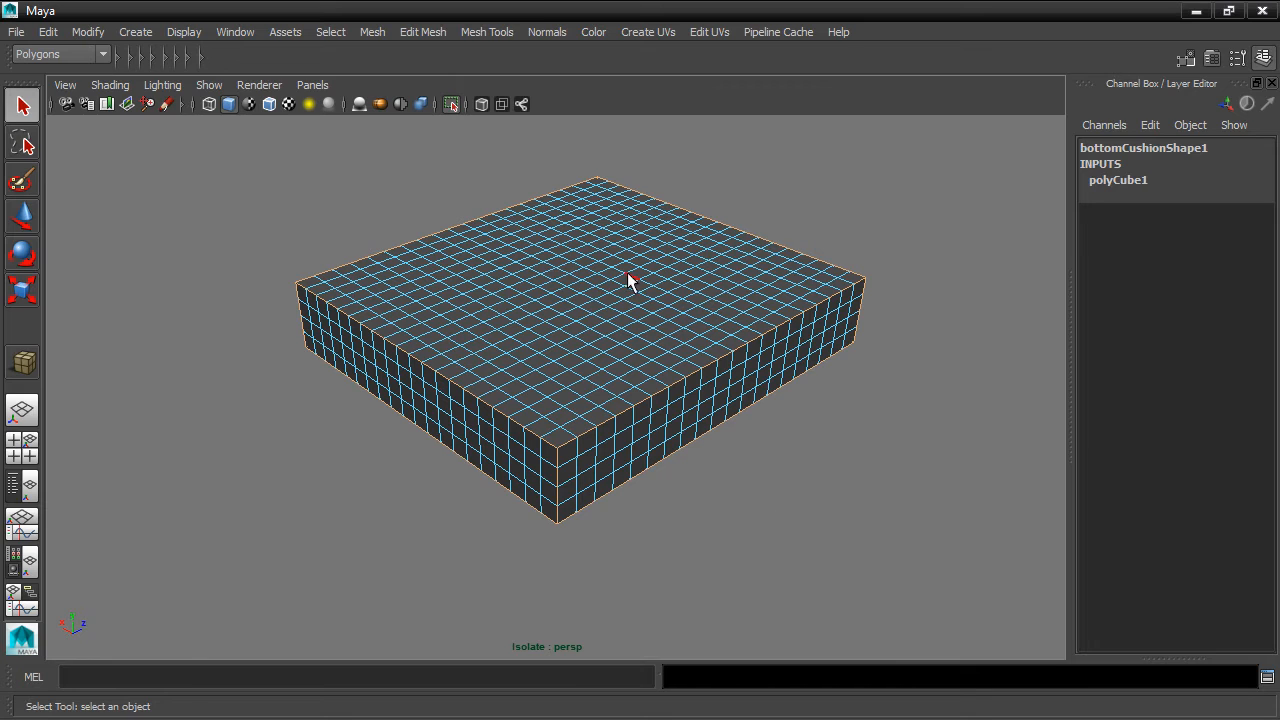
click(481, 104)
mouse_move(600, 323)
alt+mouse_down()
mouse_move(597, 236)
mouse_move(596, 323)
mouse_move(480, 306)
mouse_move(616, 322)
alt+mouse_up()
click(481, 104)
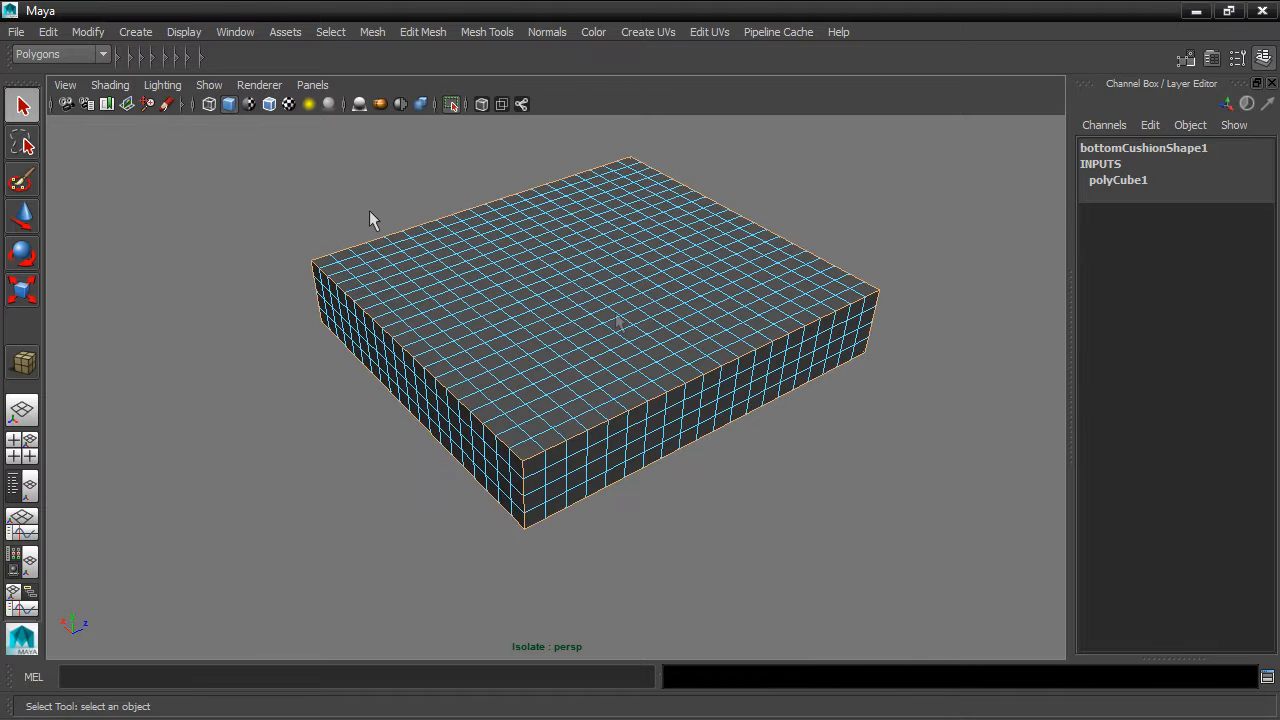
Bevel the selected outer edges of the cushion with a fraction of 0.2 and 3 segments.
click(418, 32)
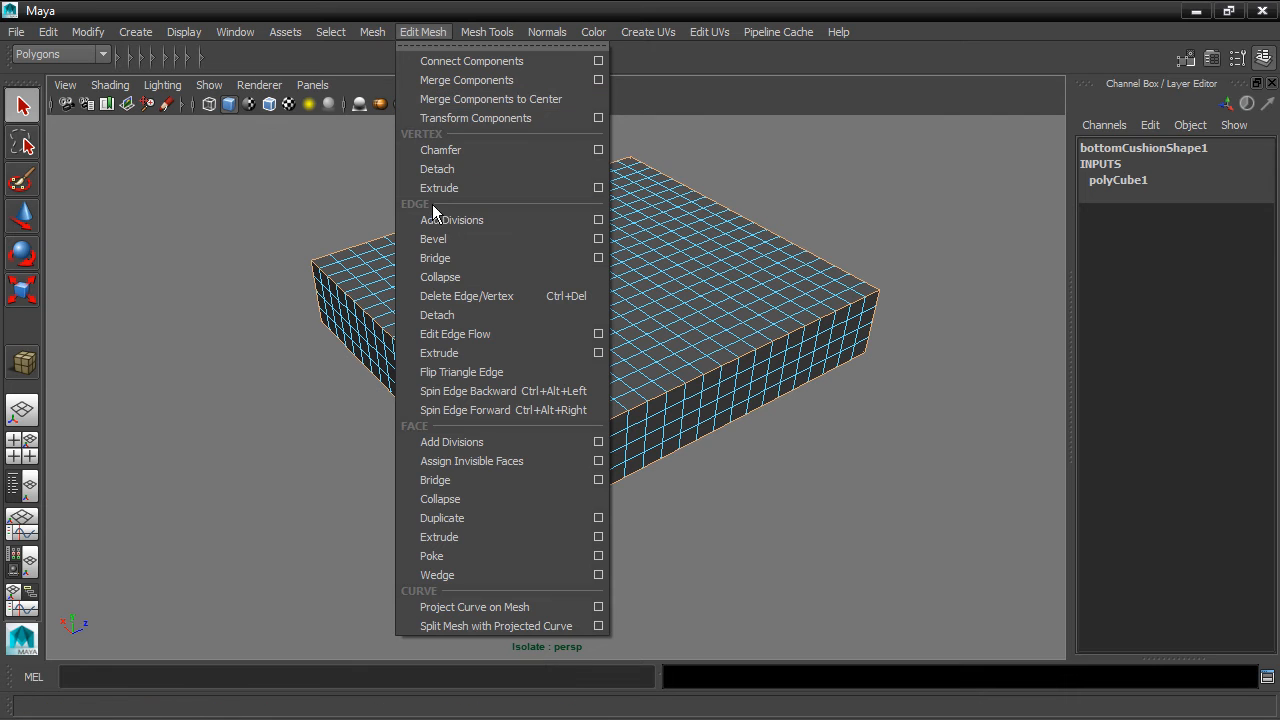
click(455, 239)
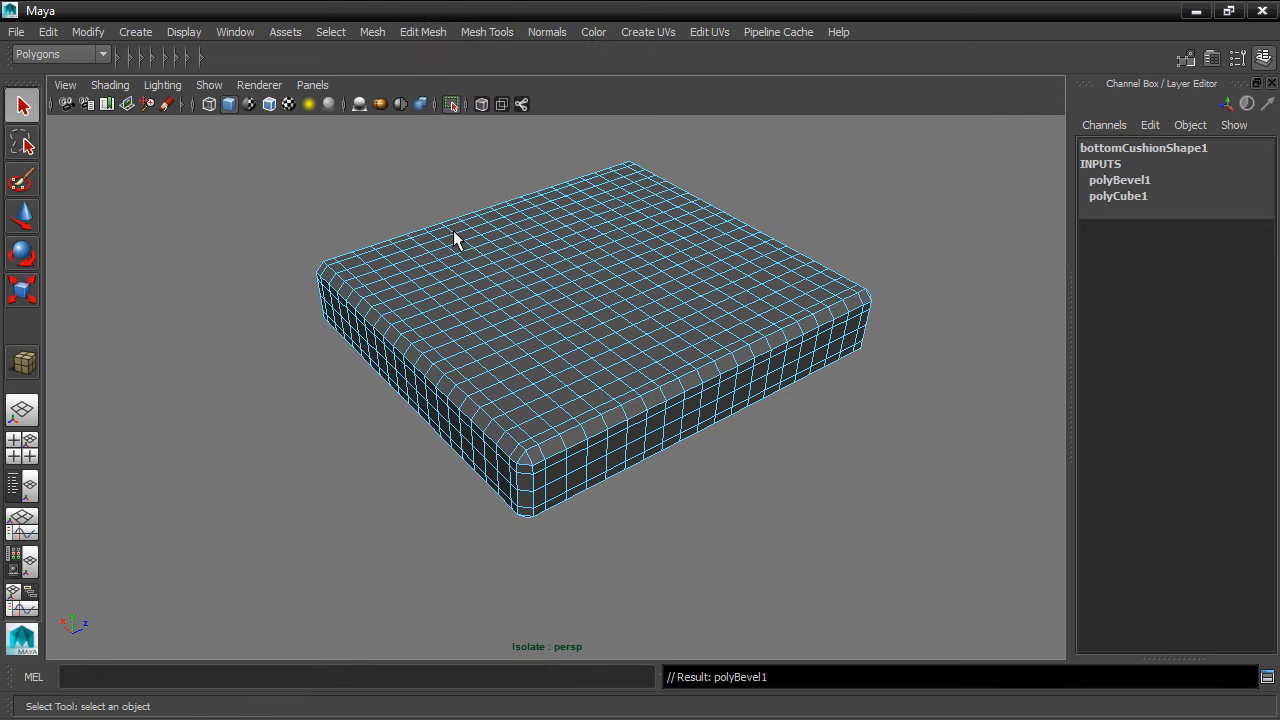
click(1121, 182)
scroll(968, 263, up, 5)
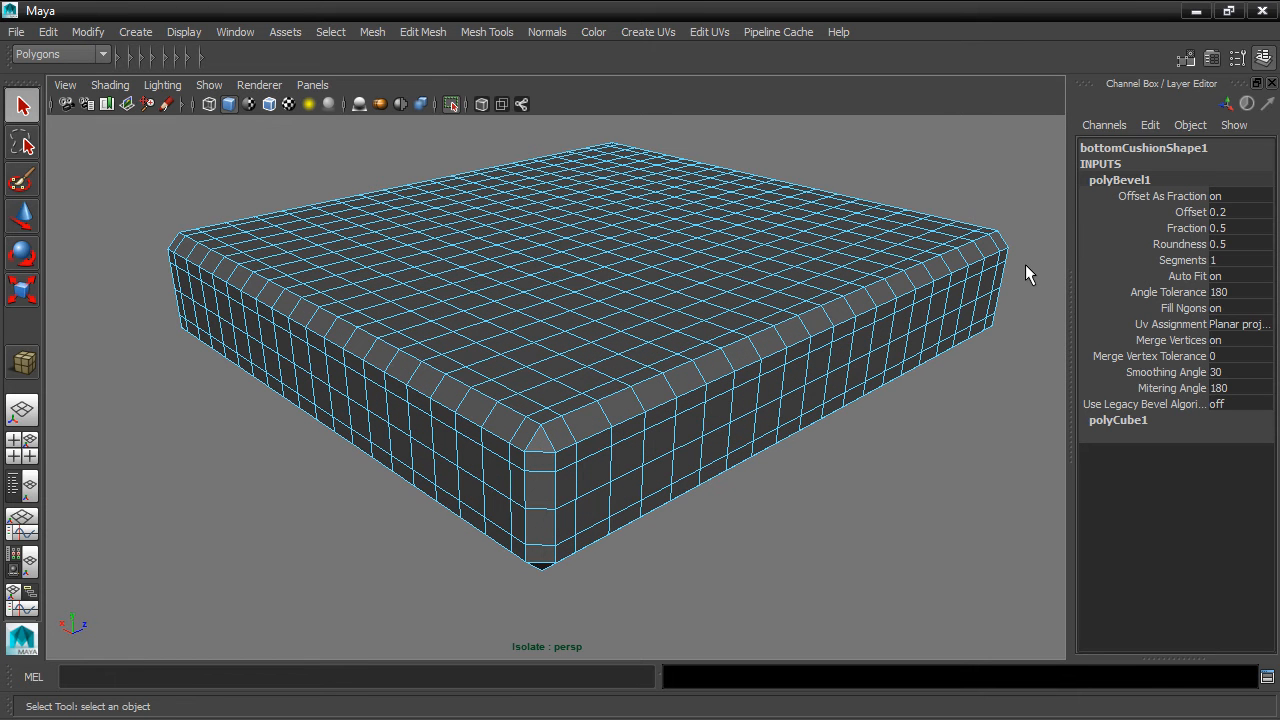
click(1191, 229)
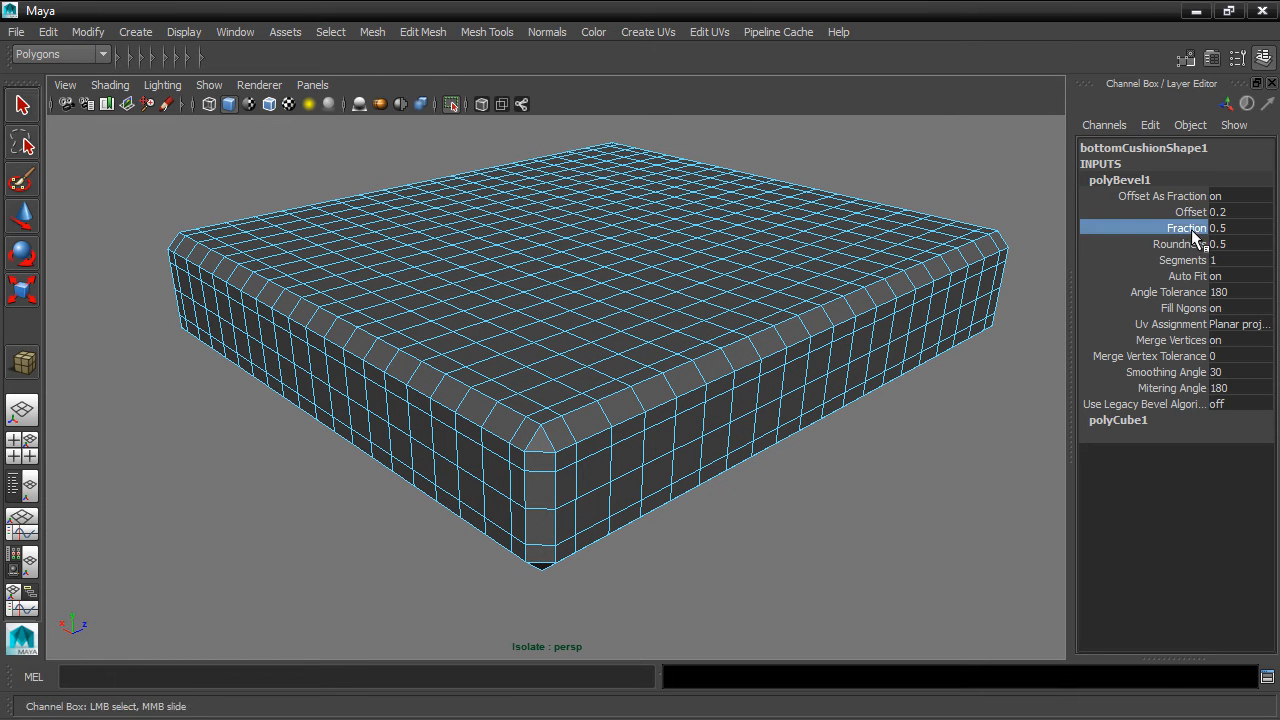
middle_drag(1038, 199, 1034, 196)
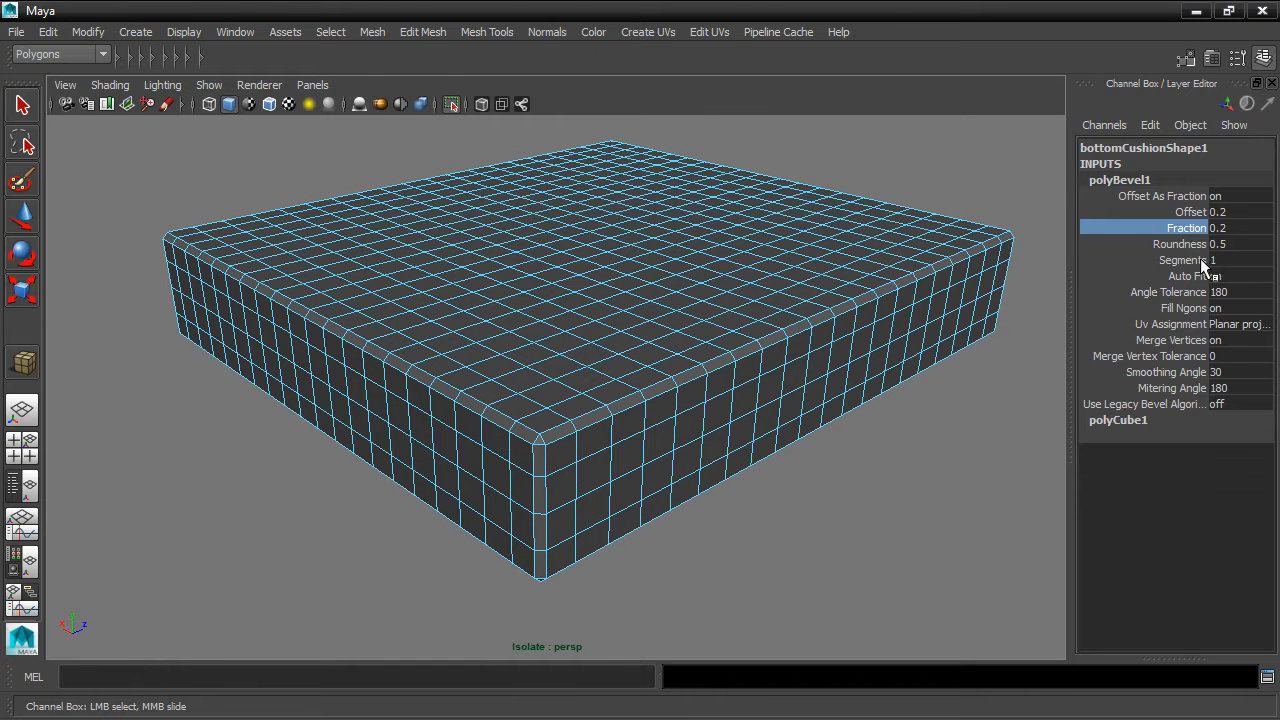
double_click(1228, 259)
text(3)
key(Return)
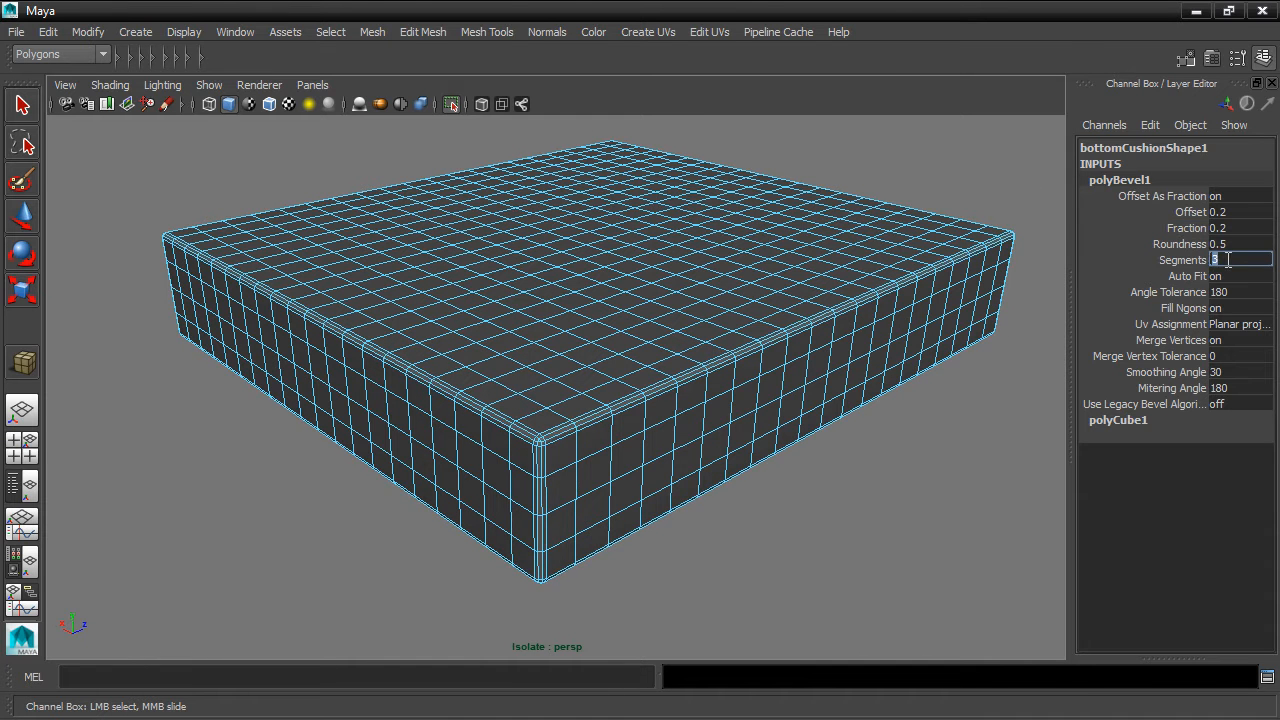
Try bevel fractions of 0.25 and 0.3 and check the rounding at the cushion's corner.
double_click(1224, 228)
text(.5)
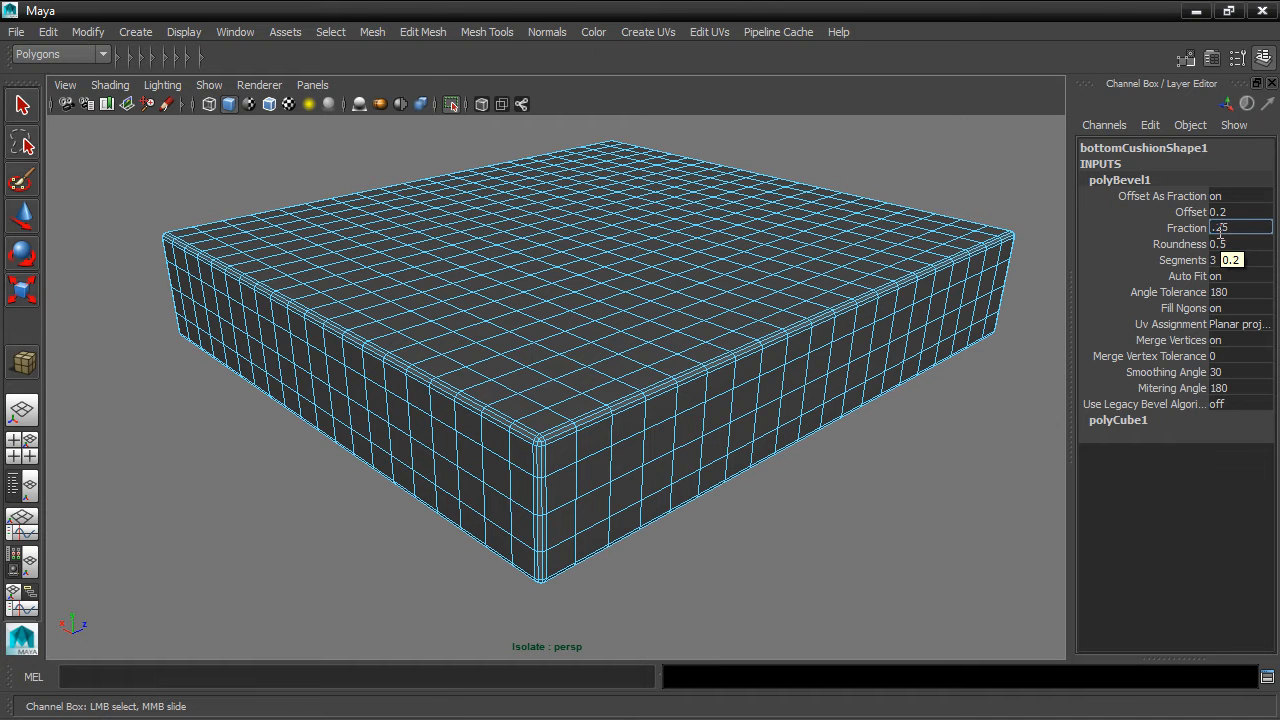
key(Return)
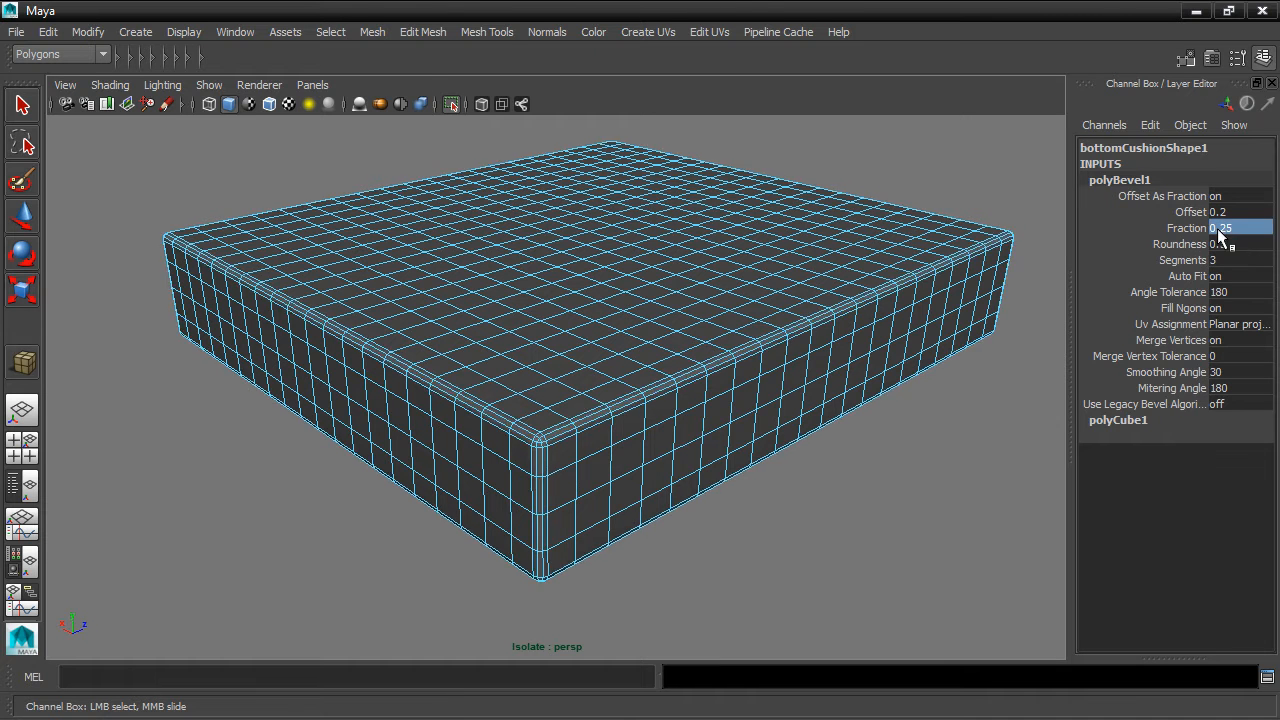
double_click(1238, 228)
text(.3)
key(Return)
mouse_move(867, 310)
alt+mouse_down()
mouse_move(900, 297)
mouse_move(877, 317)
alt+mouse_up()
alt+middle_drag(877, 317, 879, 267)
scroll(879, 267, up, 3)
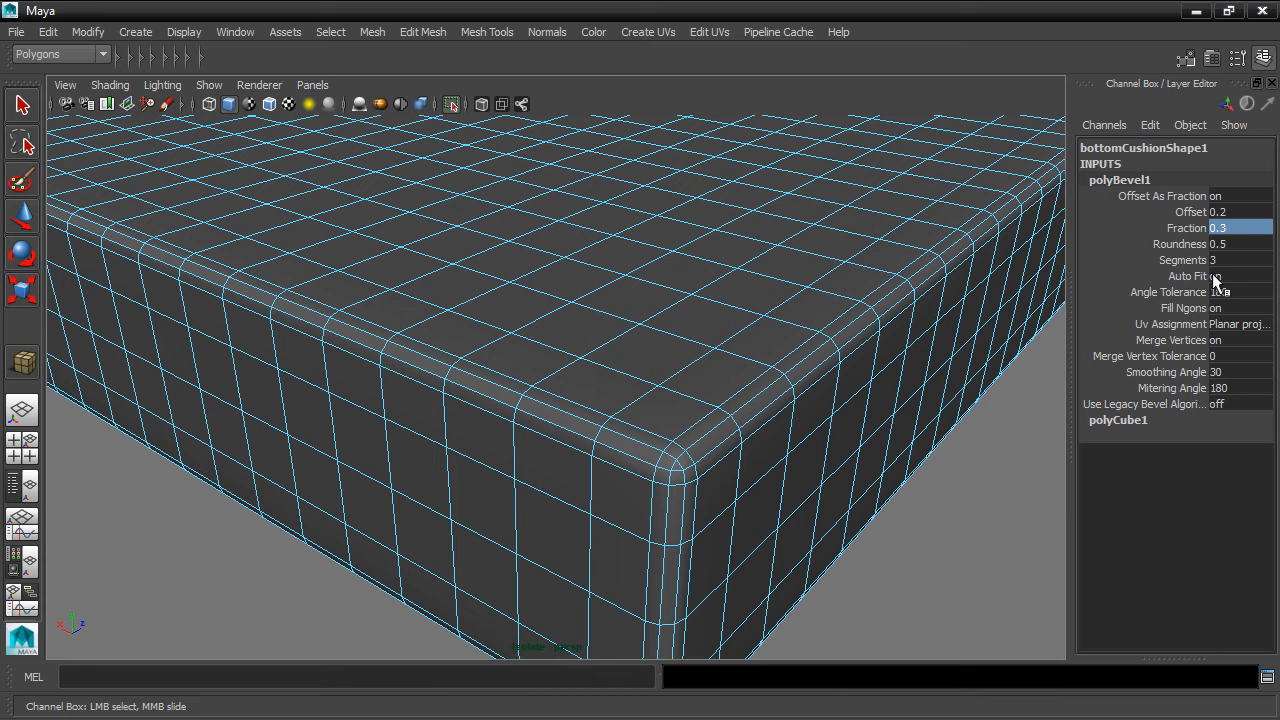
Try bevel fractions of 0.4 and 1 and compare the rounding at the cushion's corner.
double_click(1242, 226)
text(0.4)
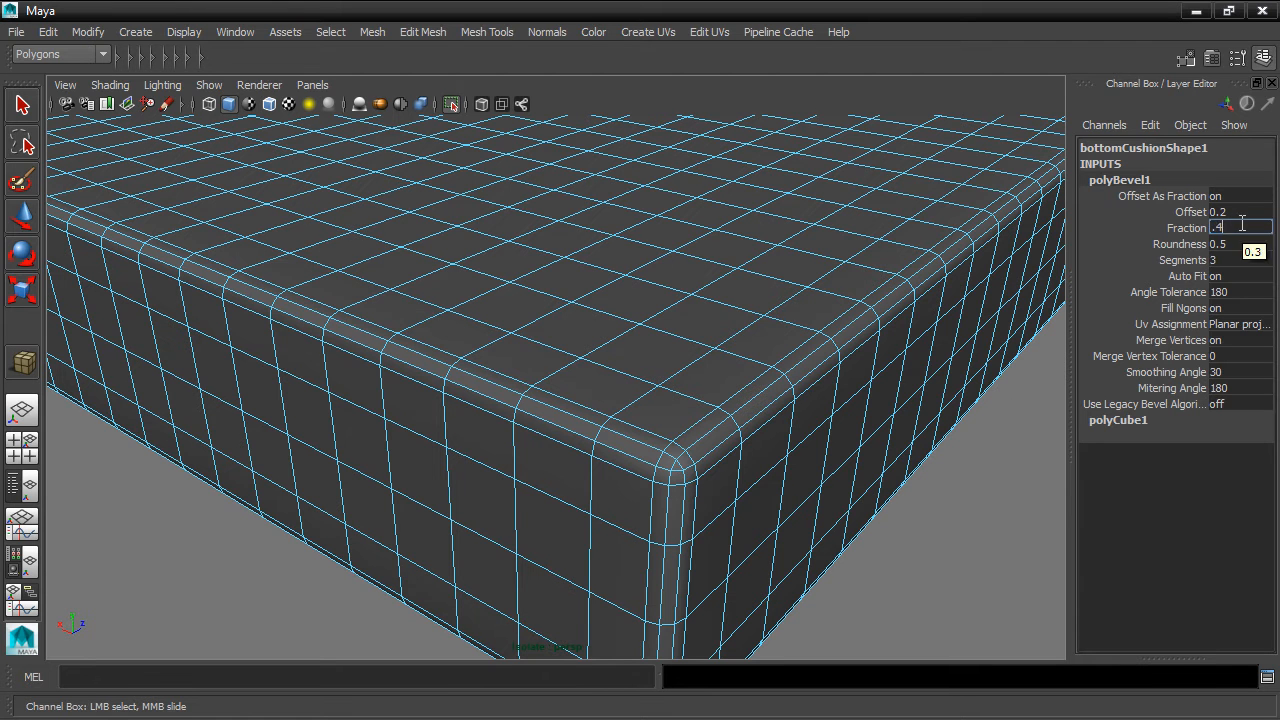
key(Return)
alt+drag(922, 354, 877, 423)
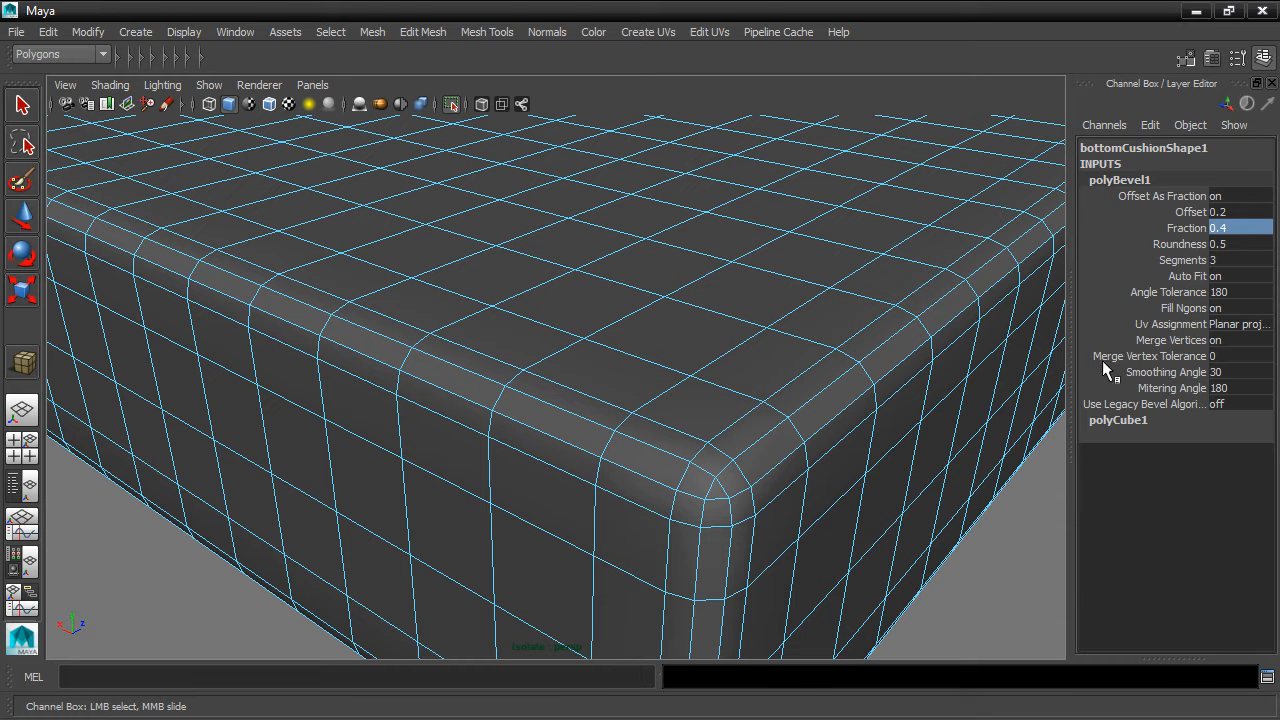
double_click(1240, 227)
text(1)
key(Return)
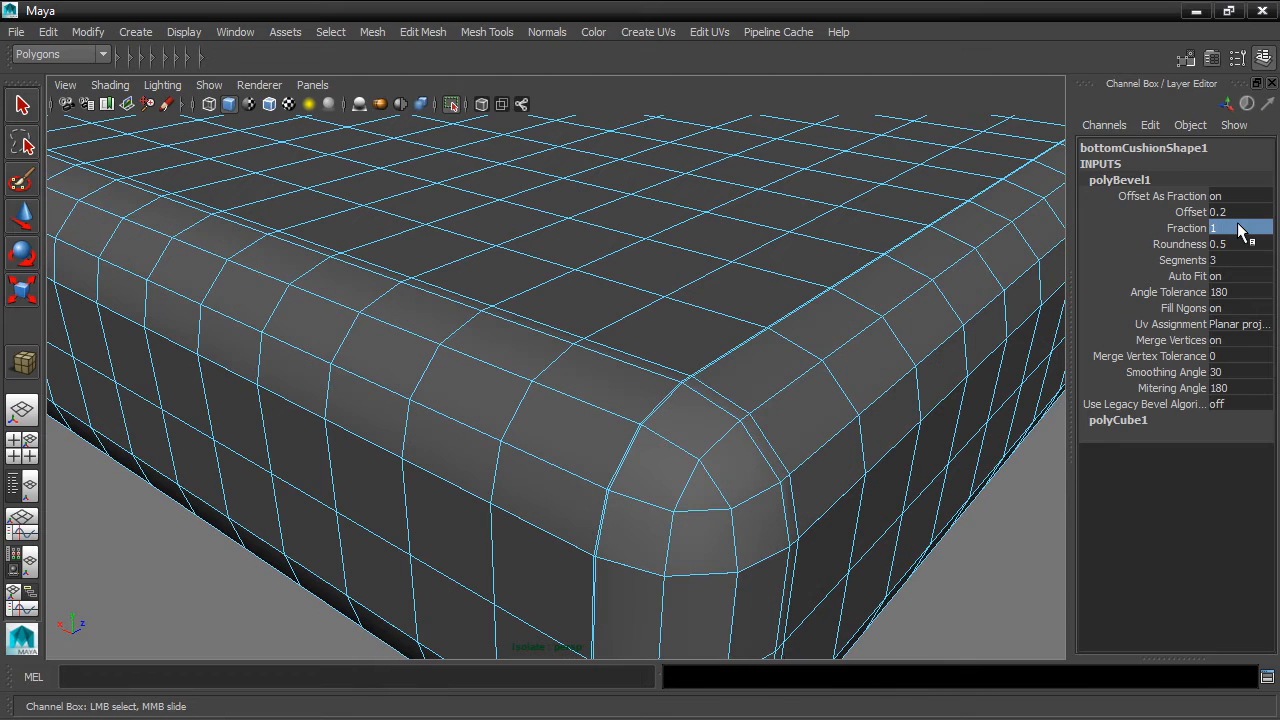
alt+drag(909, 317, 846, 294)
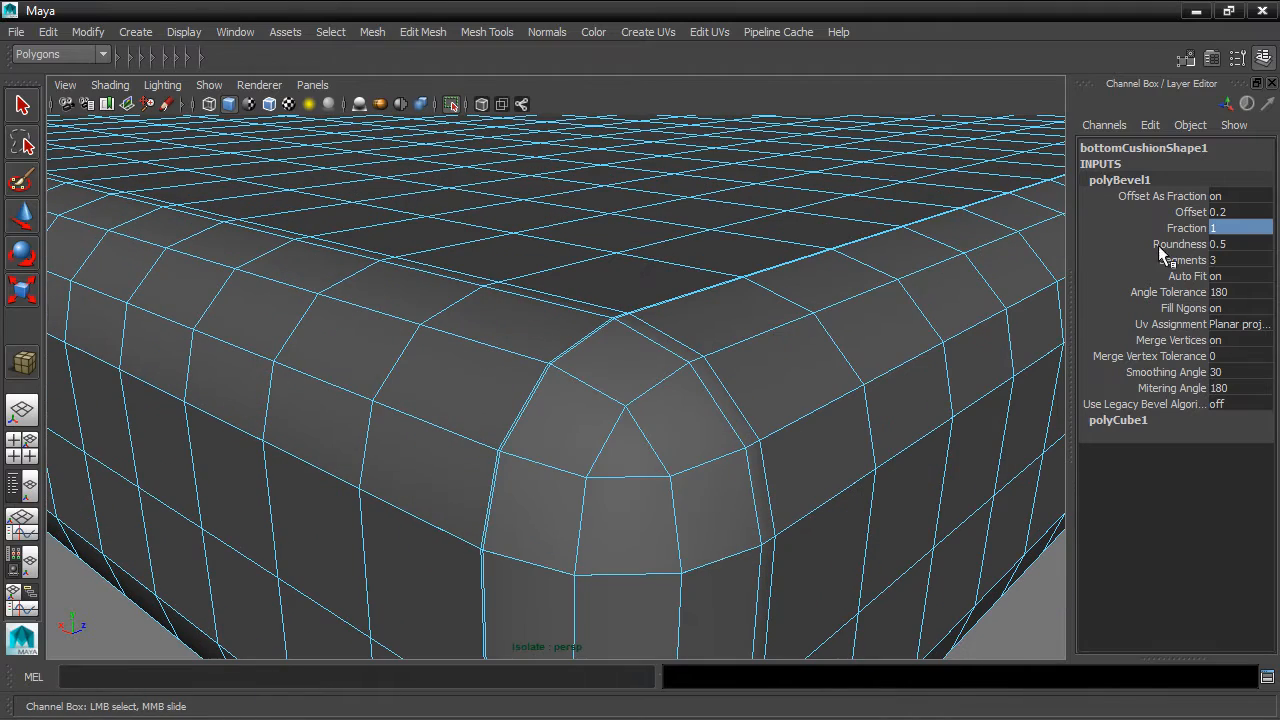
Set the bevel's fraction back to 0.2.
double_click(1221, 228)
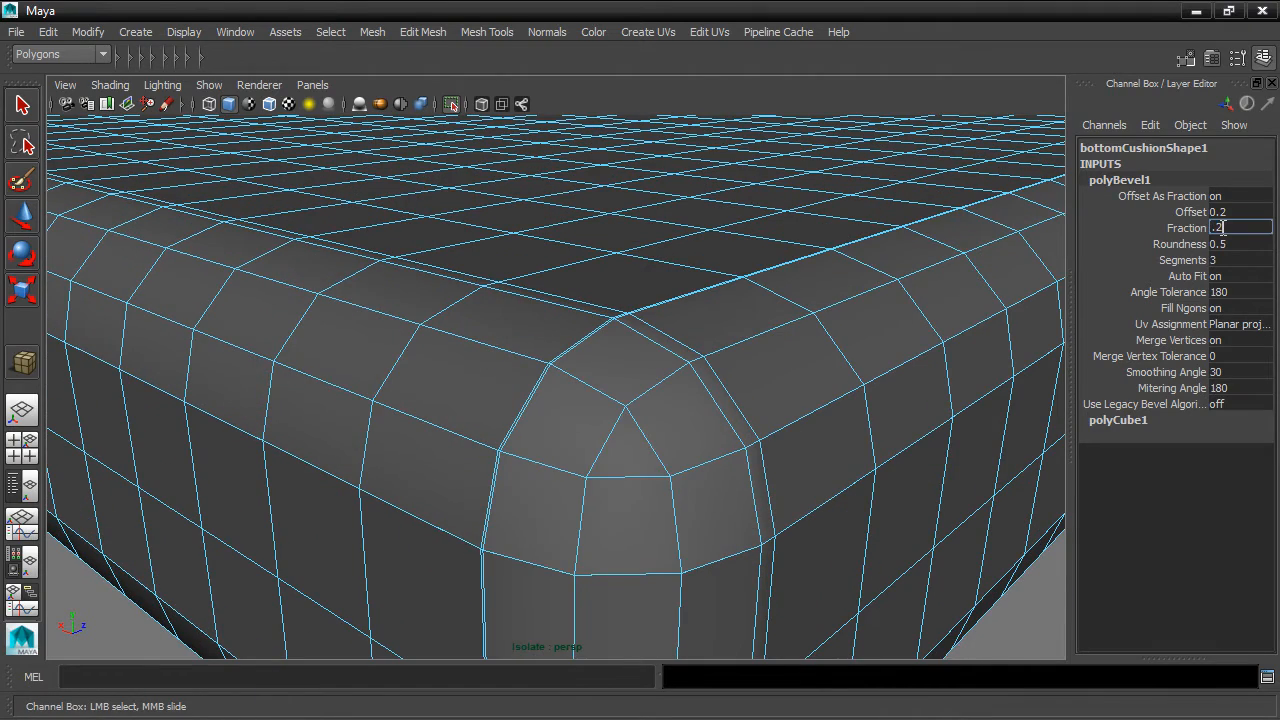
key(Return)
scroll(857, 331, down, 10)
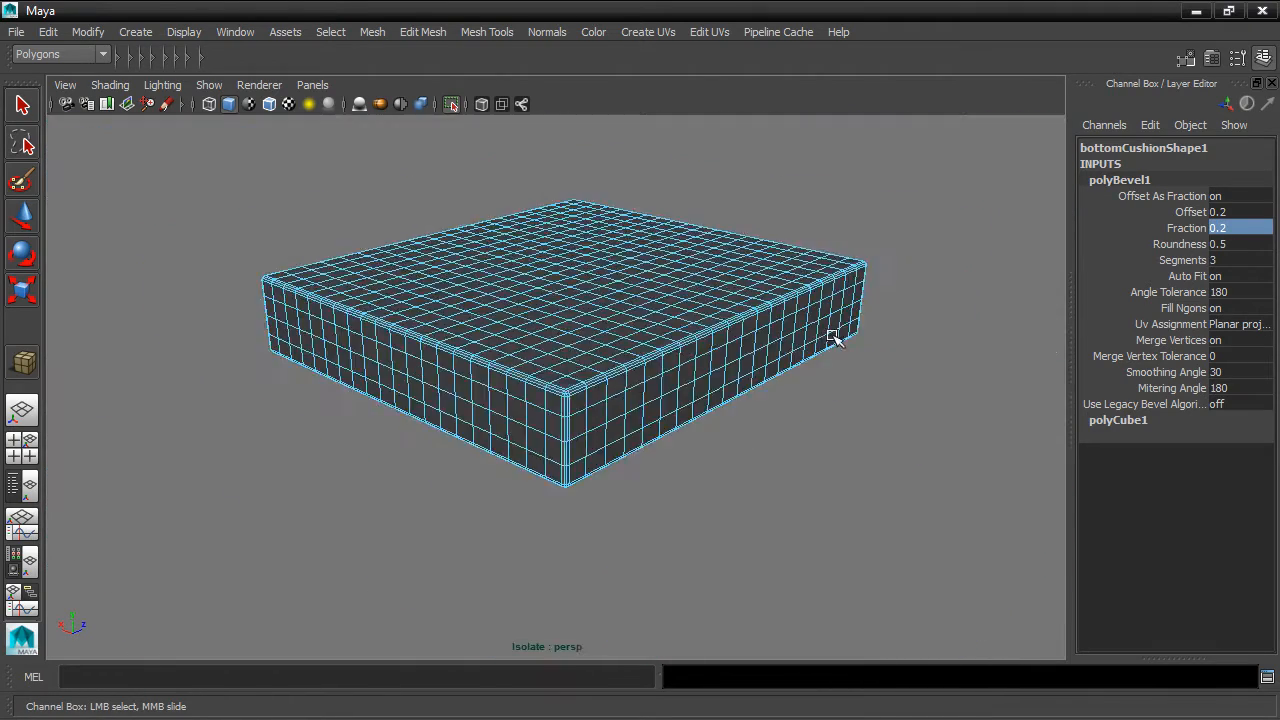
Examine the mesh topology where the three beveled edges meet at the cushion's upper corner.
scroll(866, 354, up, 3)
scroll(560, 382, up, 4)
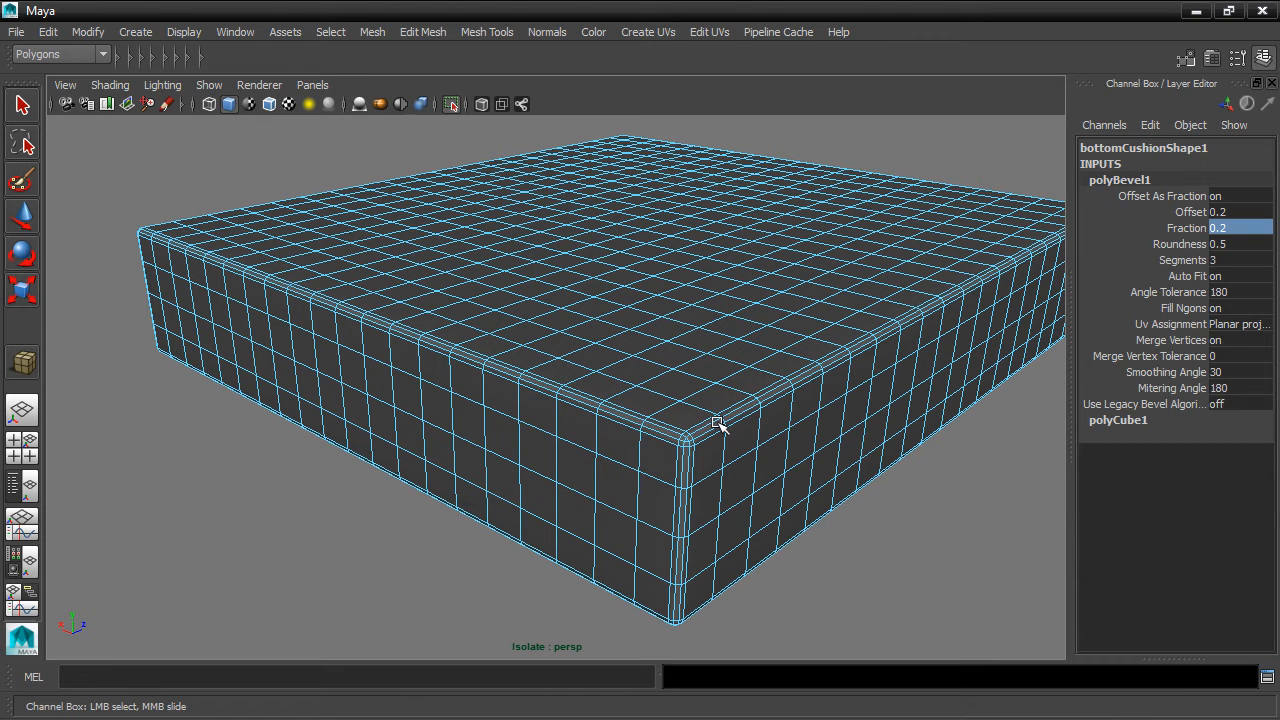
scroll(728, 421, up, 2)
scroll(620, 388, up, 3)
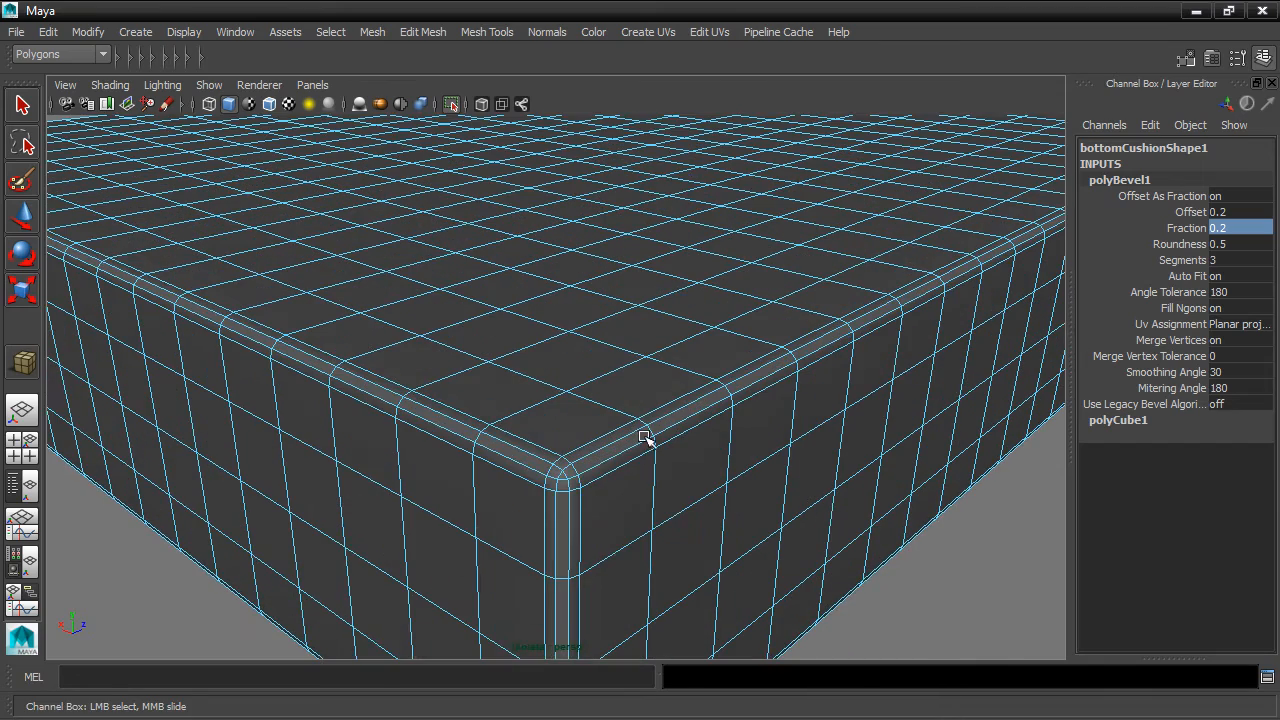
scroll(571, 514, up, 4)
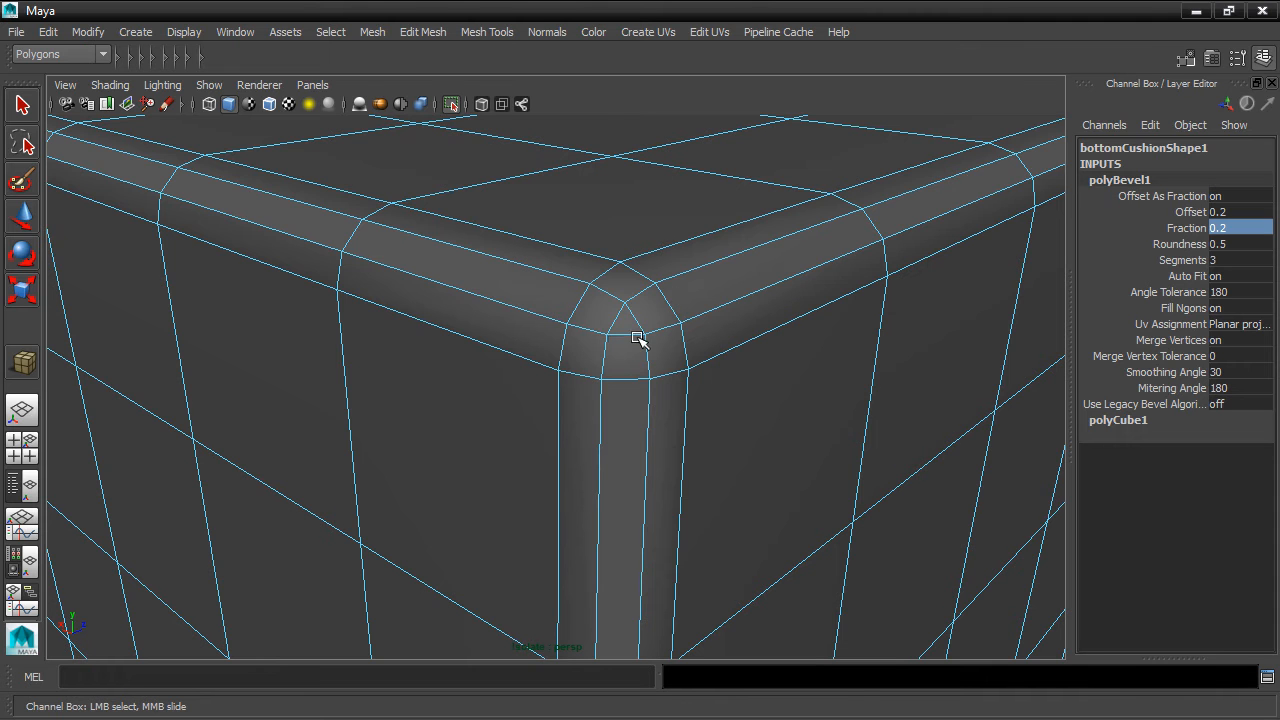
mouse_move(627, 383)
alt+mouse_down()
mouse_move(743, 369)
mouse_move(786, 346)
mouse_move(619, 378)
mouse_move(635, 385)
alt+mouse_up()
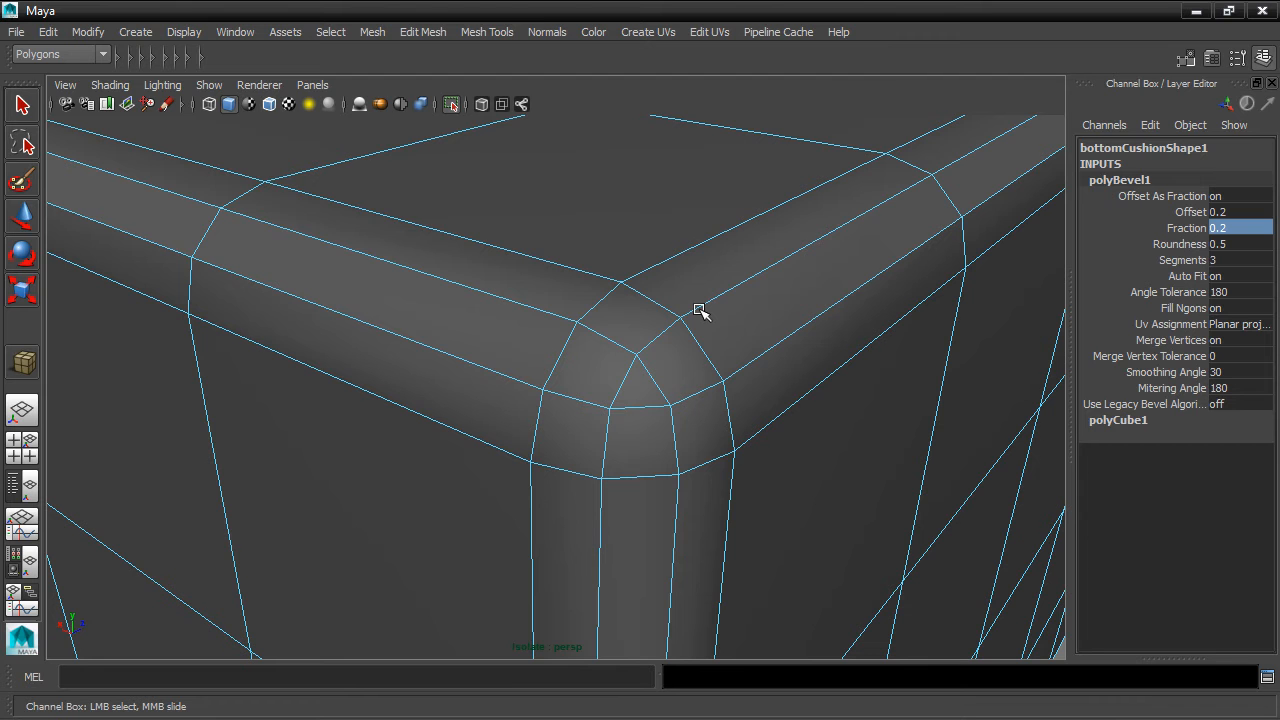
alt+drag(643, 366, 689, 351)
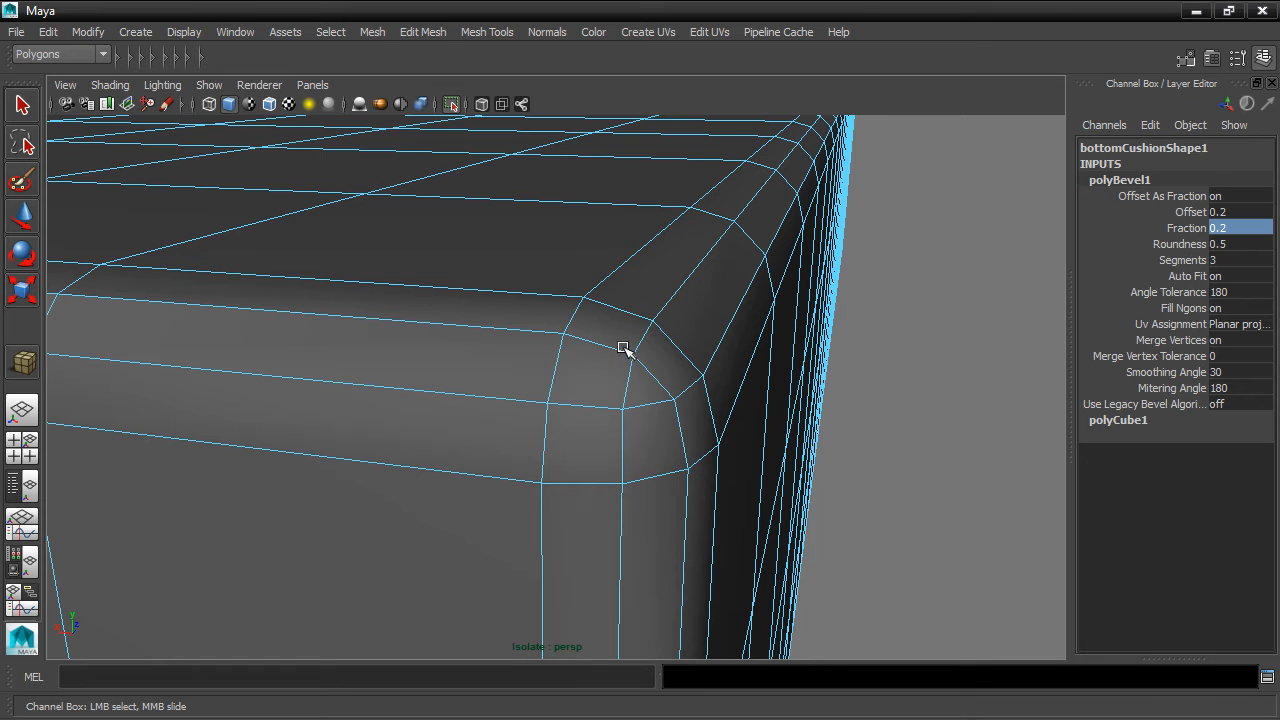
alt+drag(651, 371, 640, 365)
Select the upper bevel vertices around one cushion corner in vertex mode and frame them in all four views.
right_drag(620, 245, 557, 247)
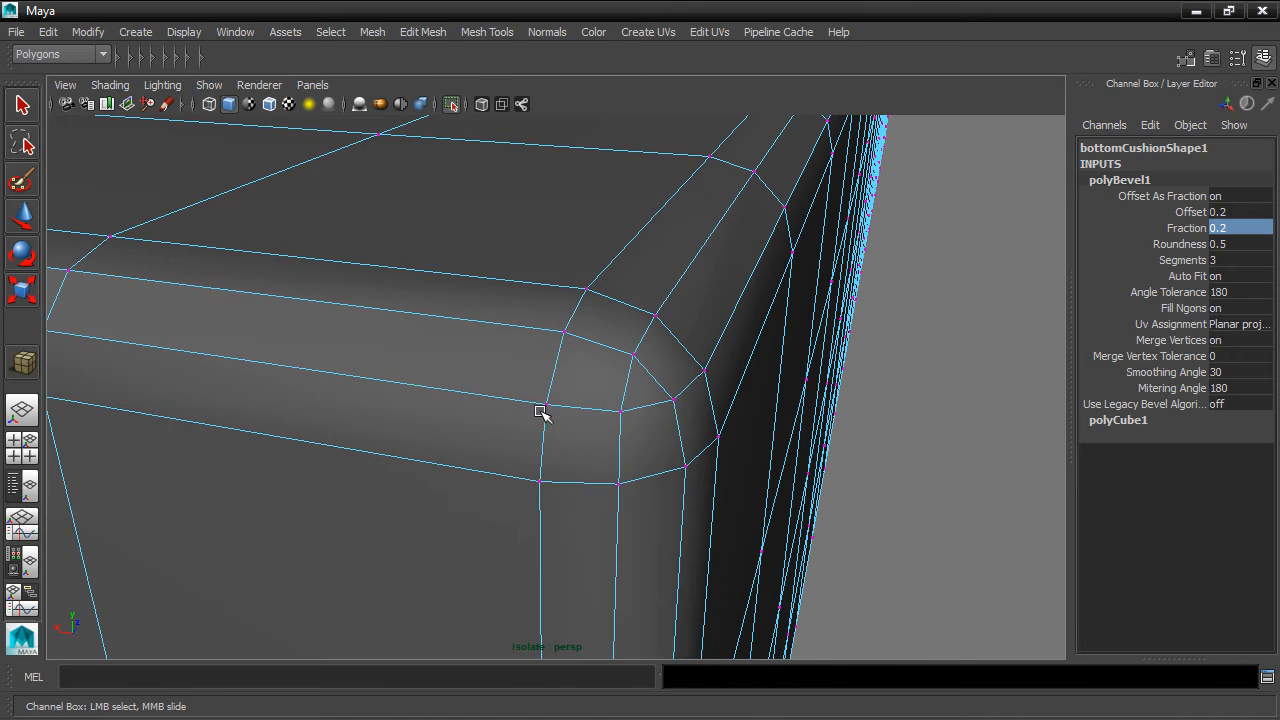
alt+drag(611, 390, 580, 380)
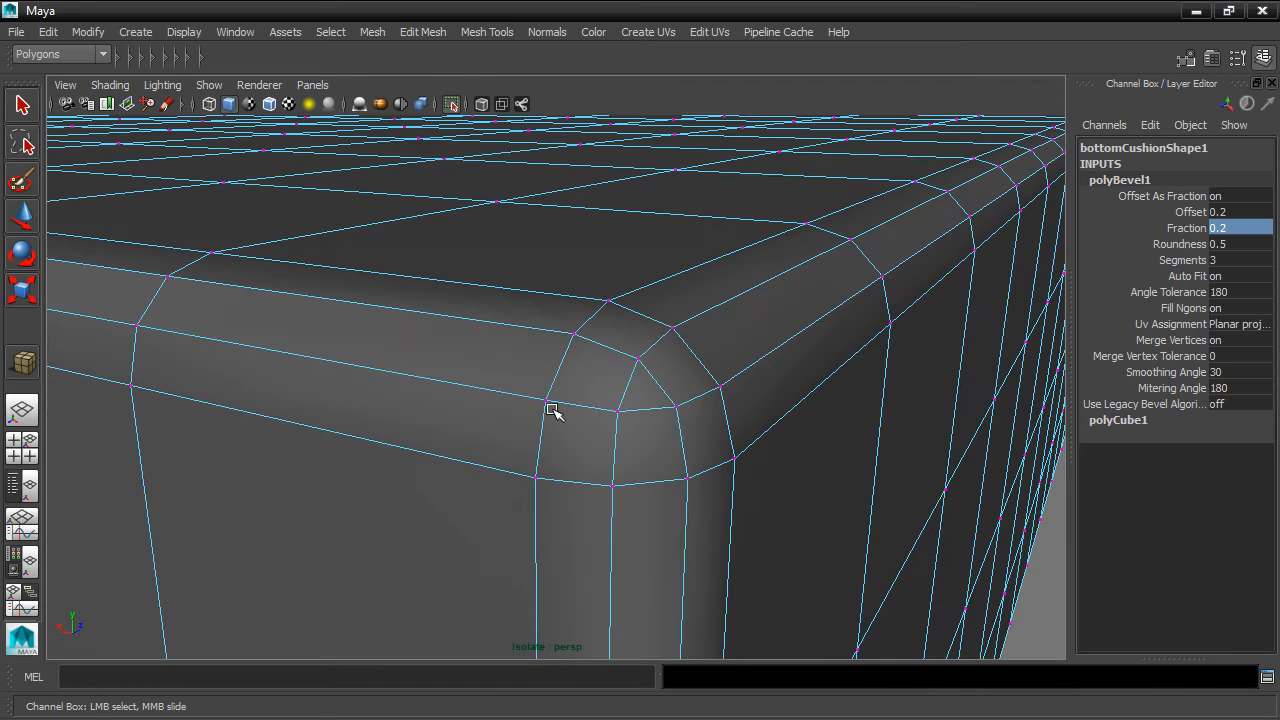
key(q)
click(574, 335)
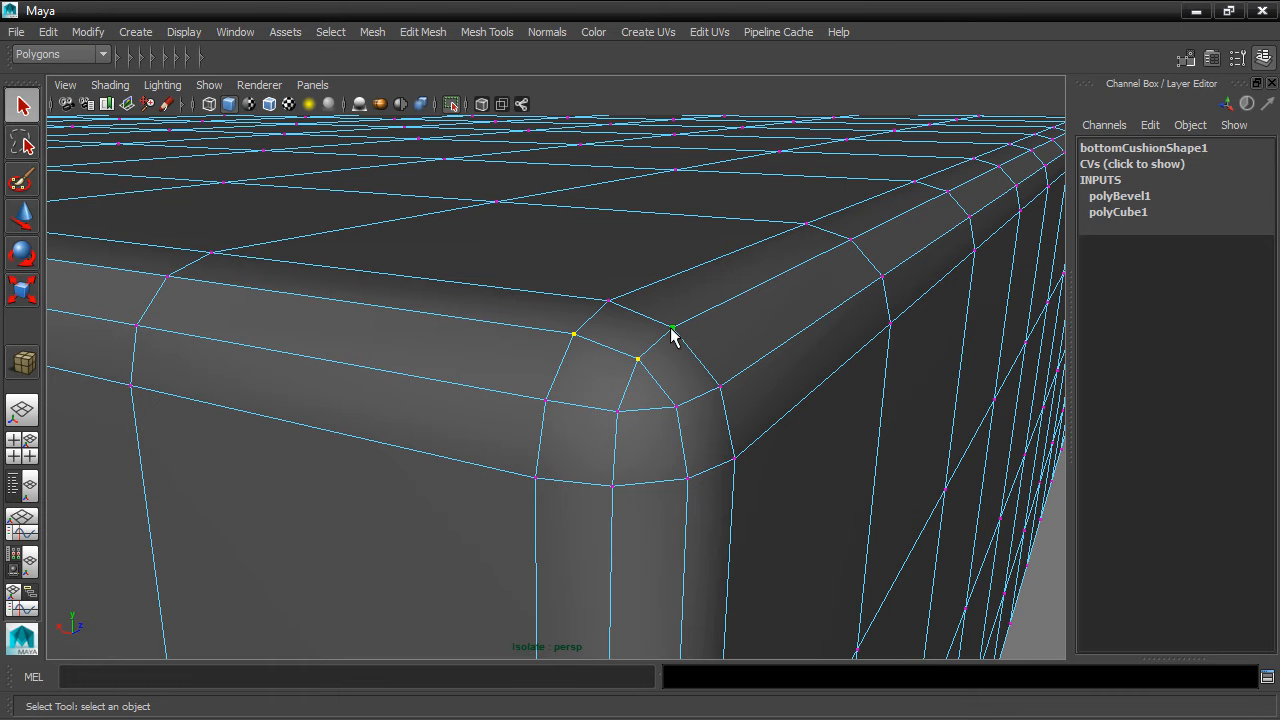
key(space)
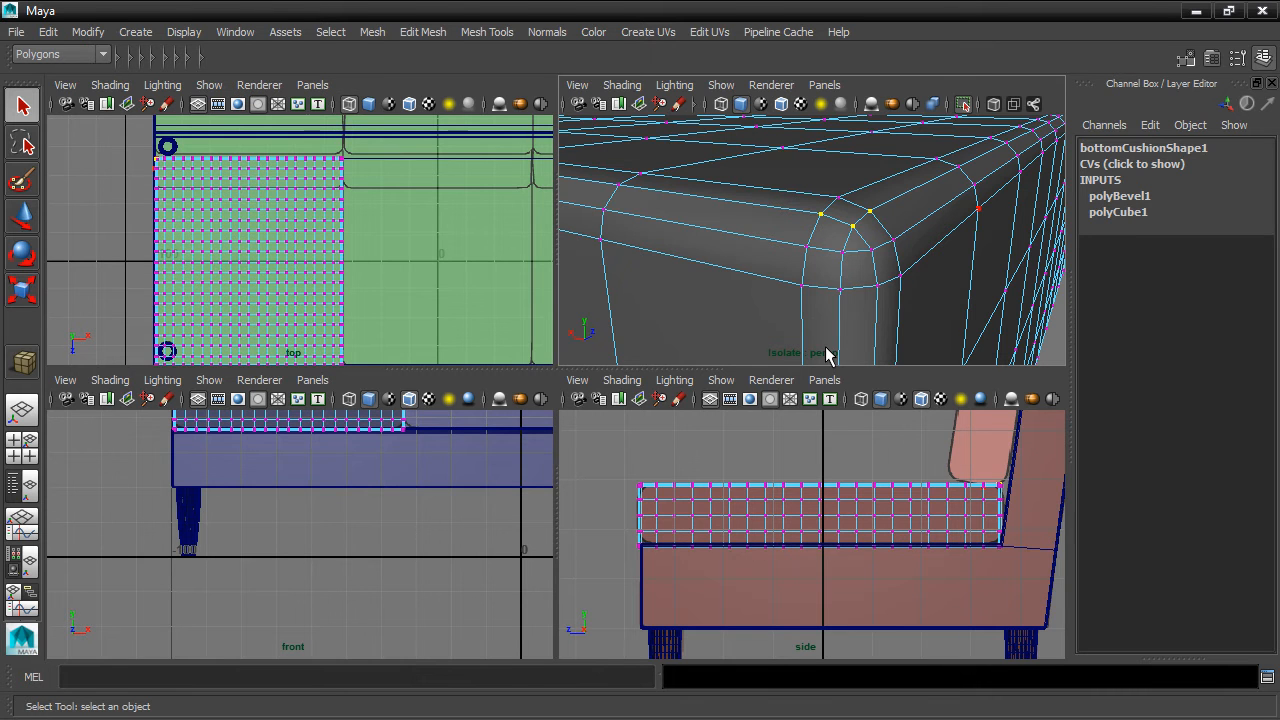
key(shift+f)
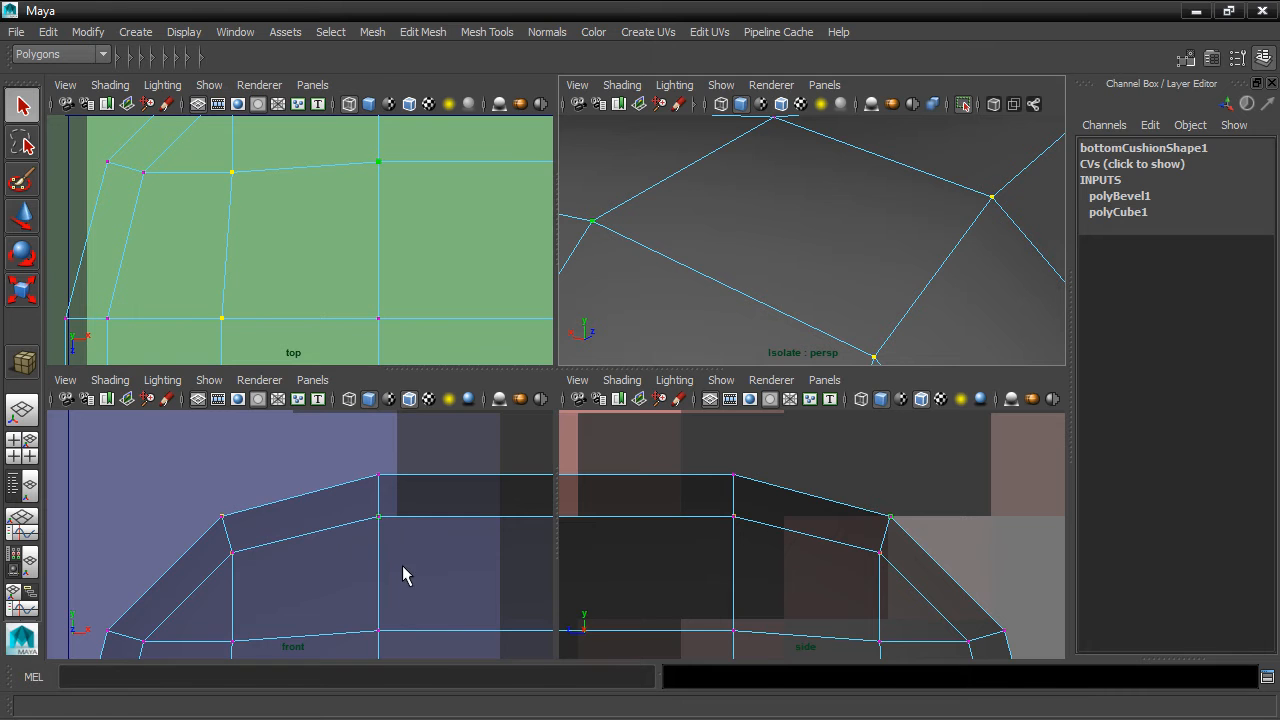
alt+middle_drag(403, 575, 400, 509)
alt+middle_drag(757, 563, 694, 508)
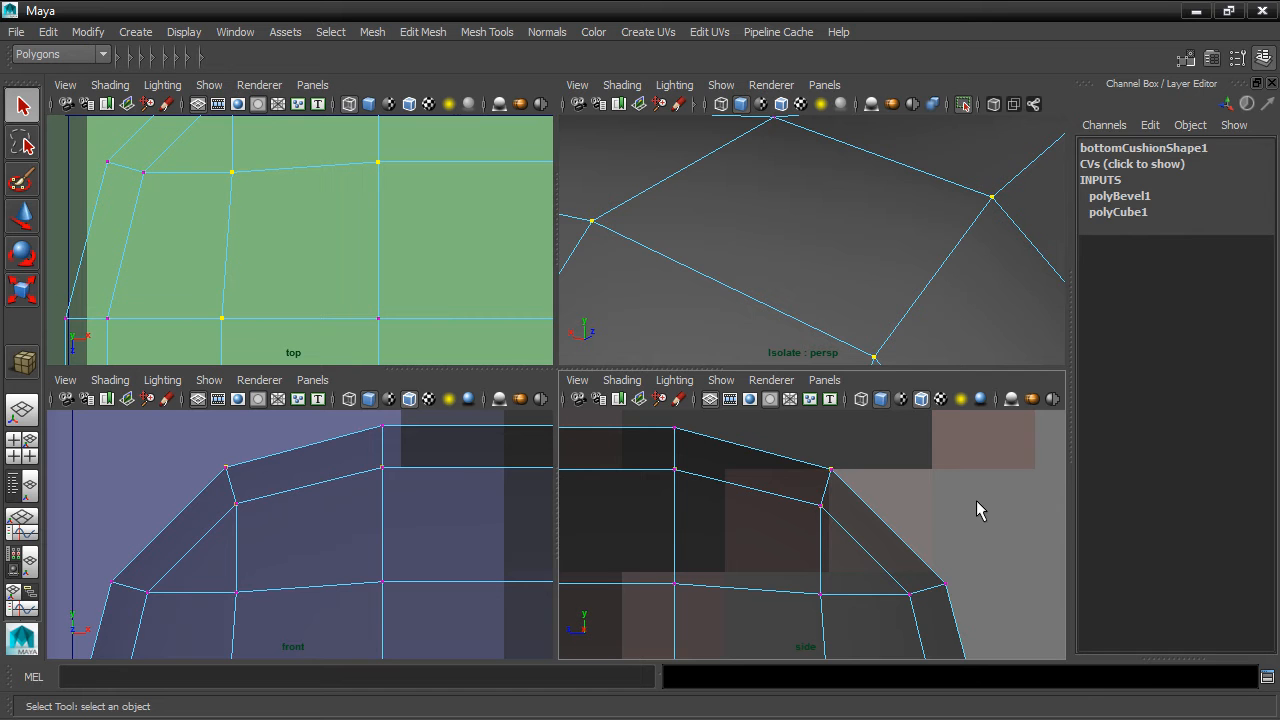
Select the row of upper bevel vertices along the cushion's rear edge, including both corners, using the side view.
key(f)
alt+drag(830, 265, 862, 258)
scroll(862, 258, up, 8)
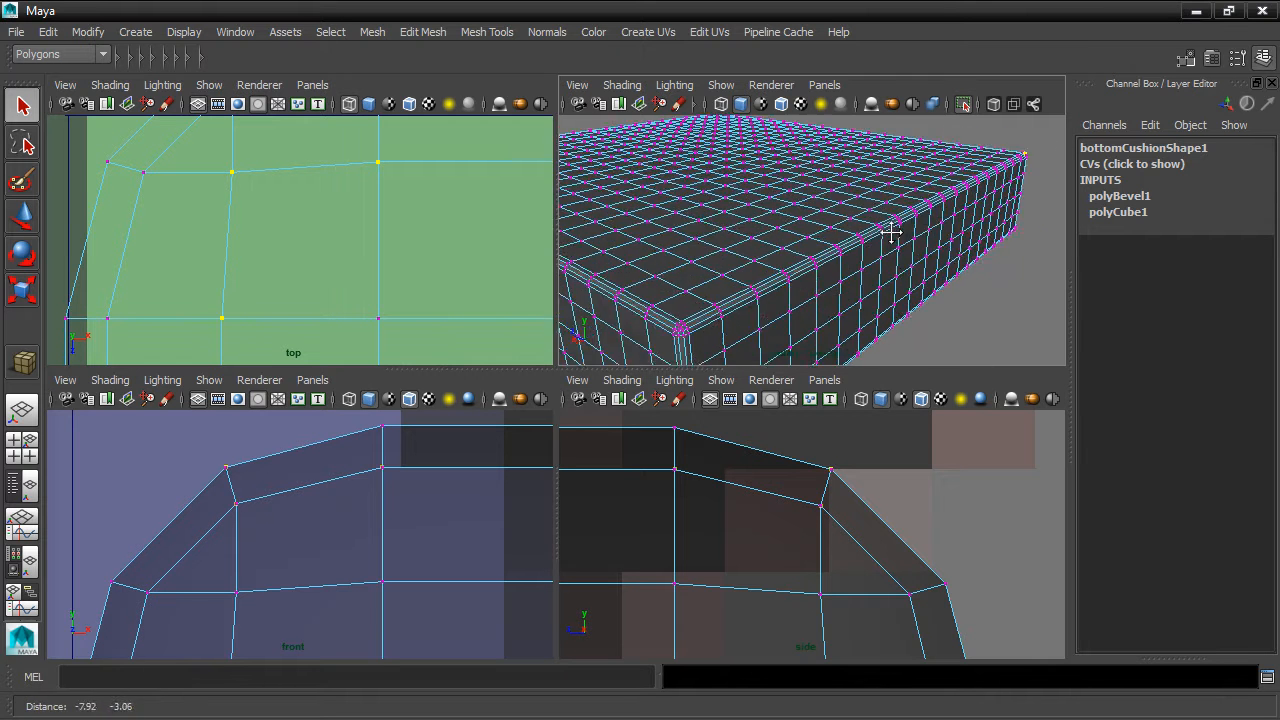
scroll(865, 258, up, 3)
scroll(866, 259, down, 3)
alt+drag(867, 261, 852, 254)
click(815, 254)
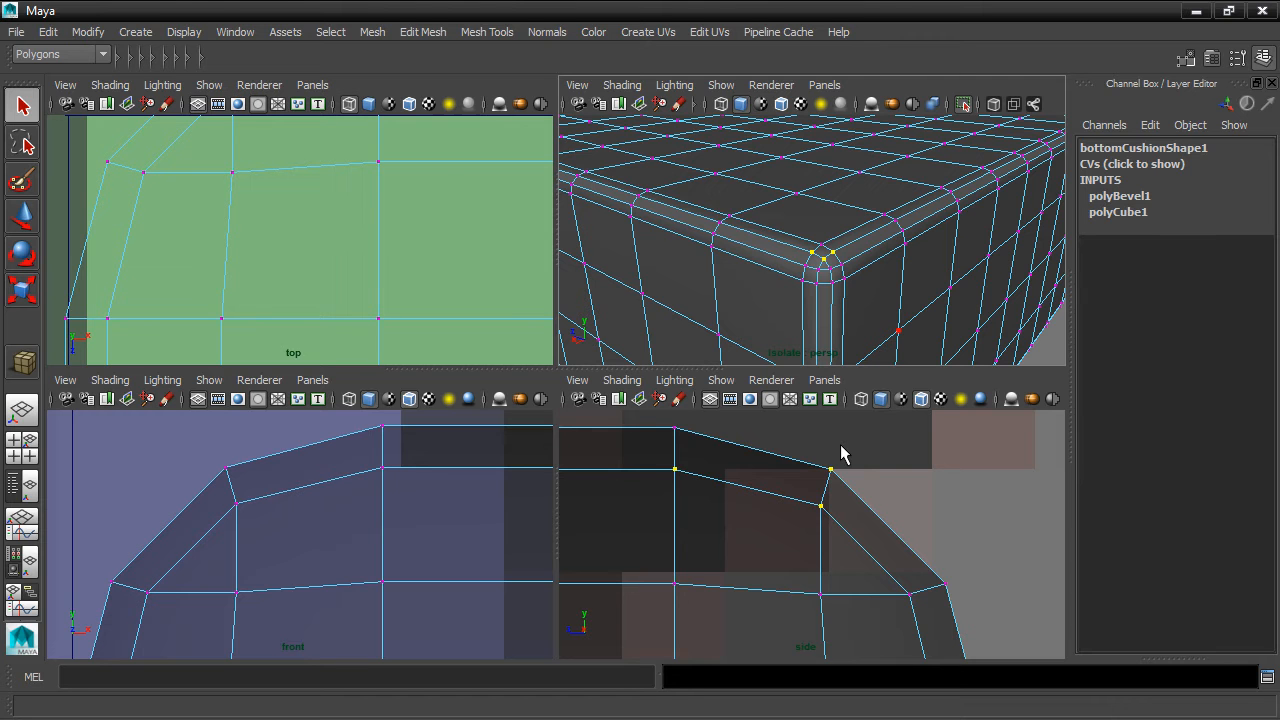
drag(641, 445, 840, 520)
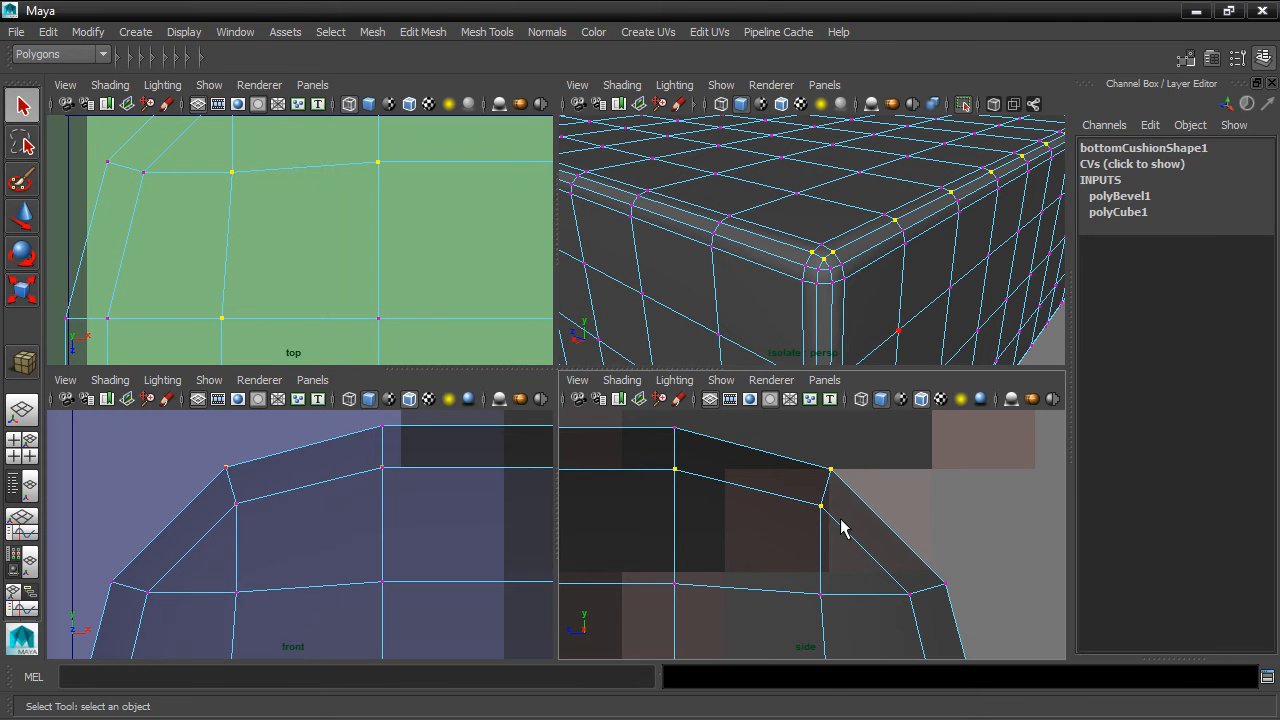
alt+drag(897, 343, 853, 240)
alt+right_drag(853, 240, 863, 235)
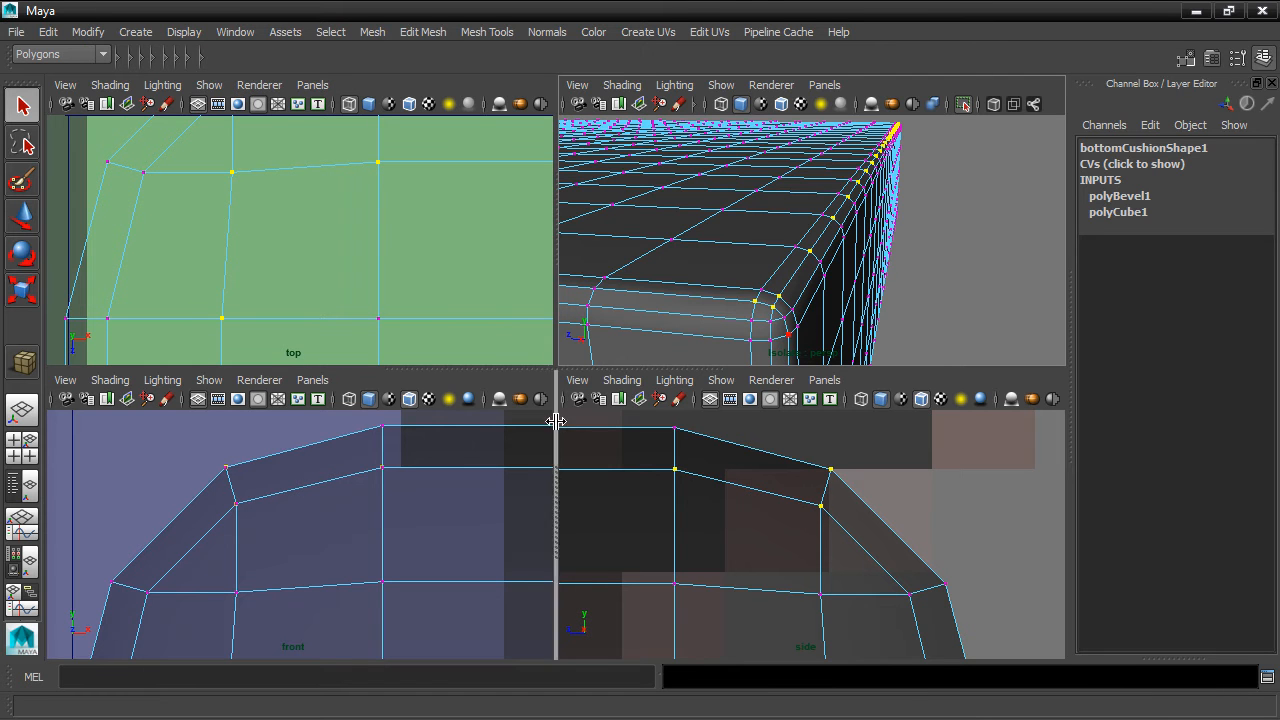
Scale the selected rear bevel vertices flat vertically so they share one height, and clear the selection.
click(23, 294)
alt+middle_drag(651, 523, 743, 573)
drag(737, 466, 745, 556)
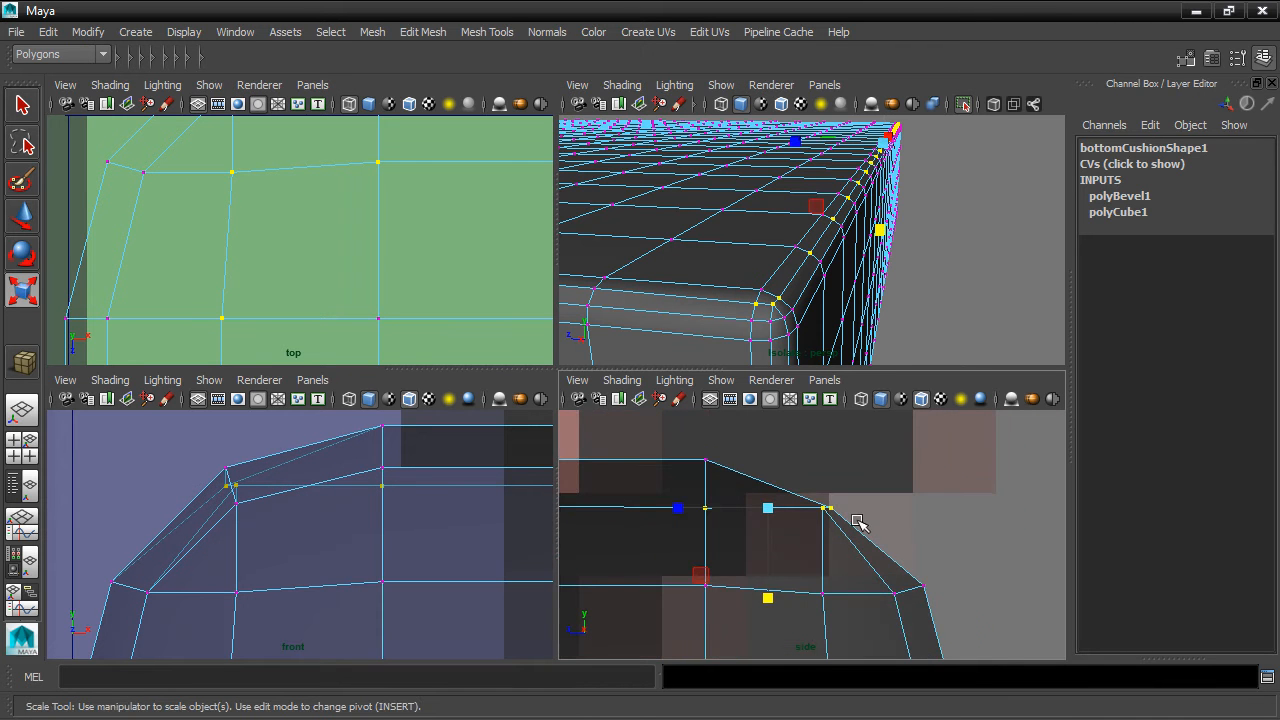
scroll(857, 521, up, 3)
click(847, 474)
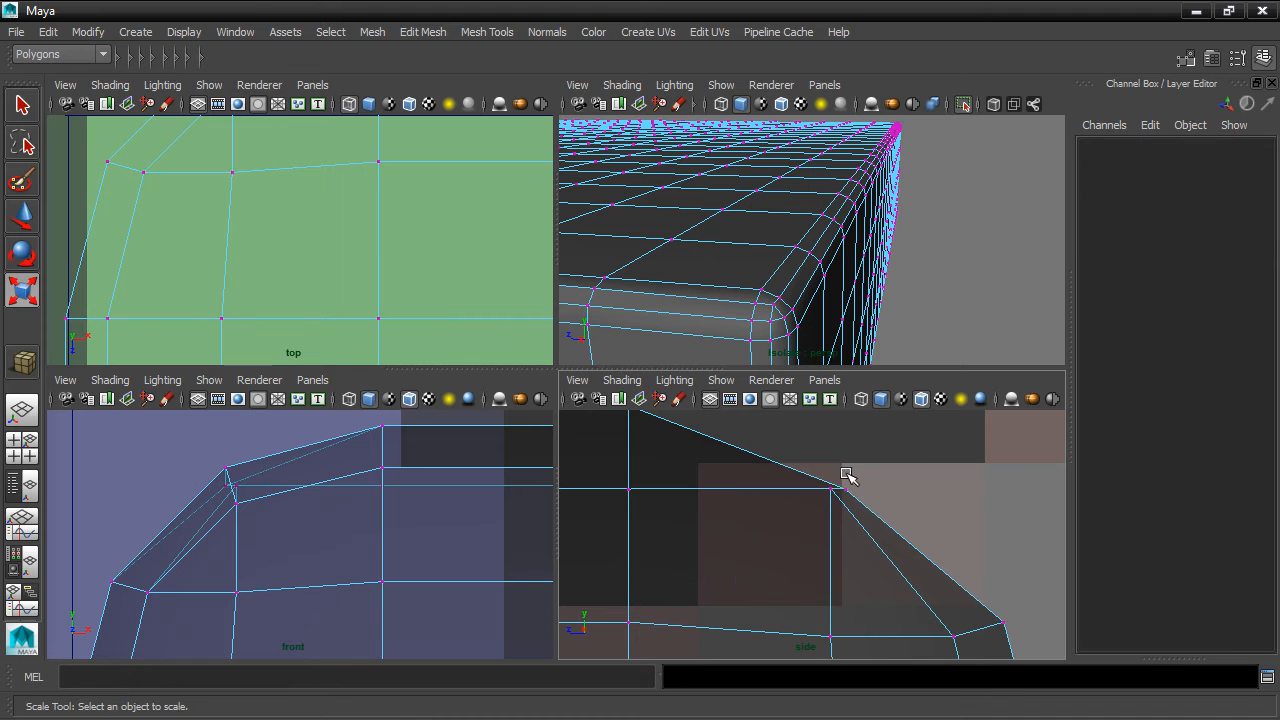
Move the inner vertices of the upper rear corners slightly inward along the cushion's depth in the side view.
drag(819, 481, 840, 498)
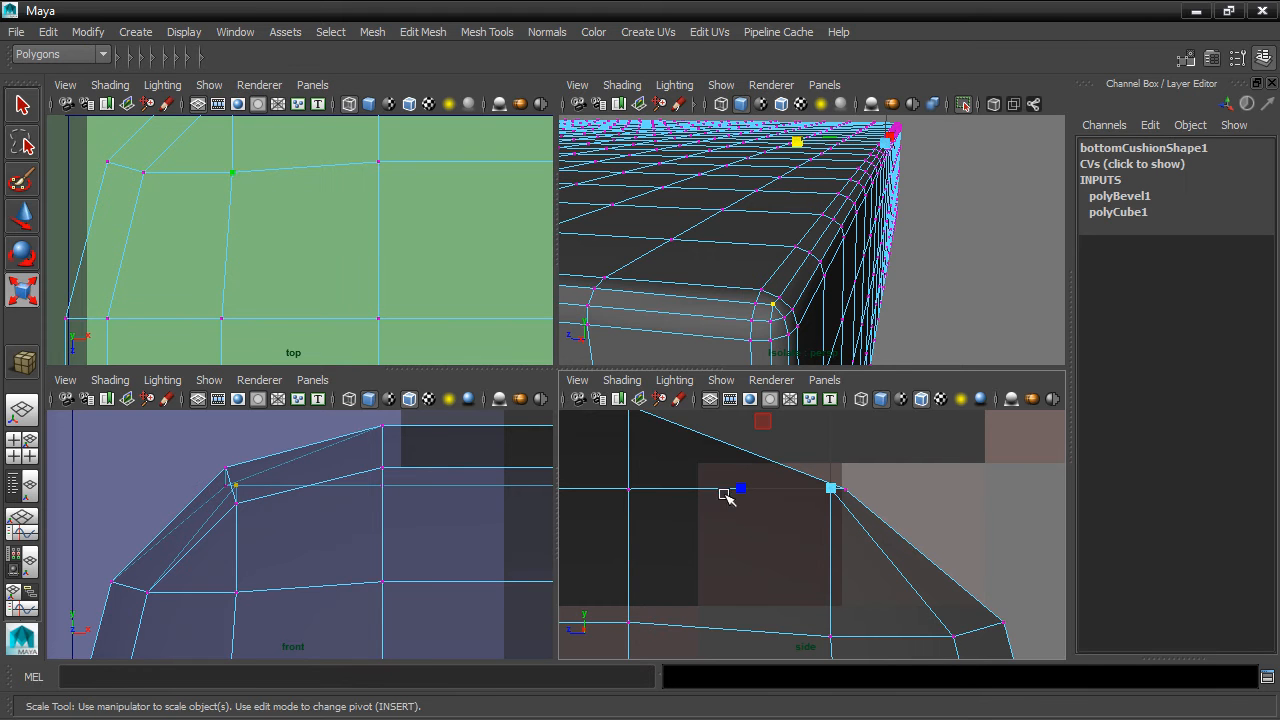
click(24, 220)
click(738, 489)
mouse_move(738, 489)
mouse_down()
mouse_move(702, 492)
mouse_move(721, 502)
mouse_up()
Select the matching row of upper bevel vertices along the cushion's front edge in the side view.
alt+drag(821, 348, 803, 311)
scroll(800, 309, up, 3)
alt+middle_drag(780, 299, 835, 233)
scroll(851, 243, down, 5)
scroll(766, 474, up, 5)
scroll(766, 474, down, 8)
mouse_move(696, 468)
alt+middle_down()
mouse_move(874, 474)
mouse_move(895, 458)
alt+middle_up()
scroll(757, 457, up, 3)
scroll(829, 523, up, 6)
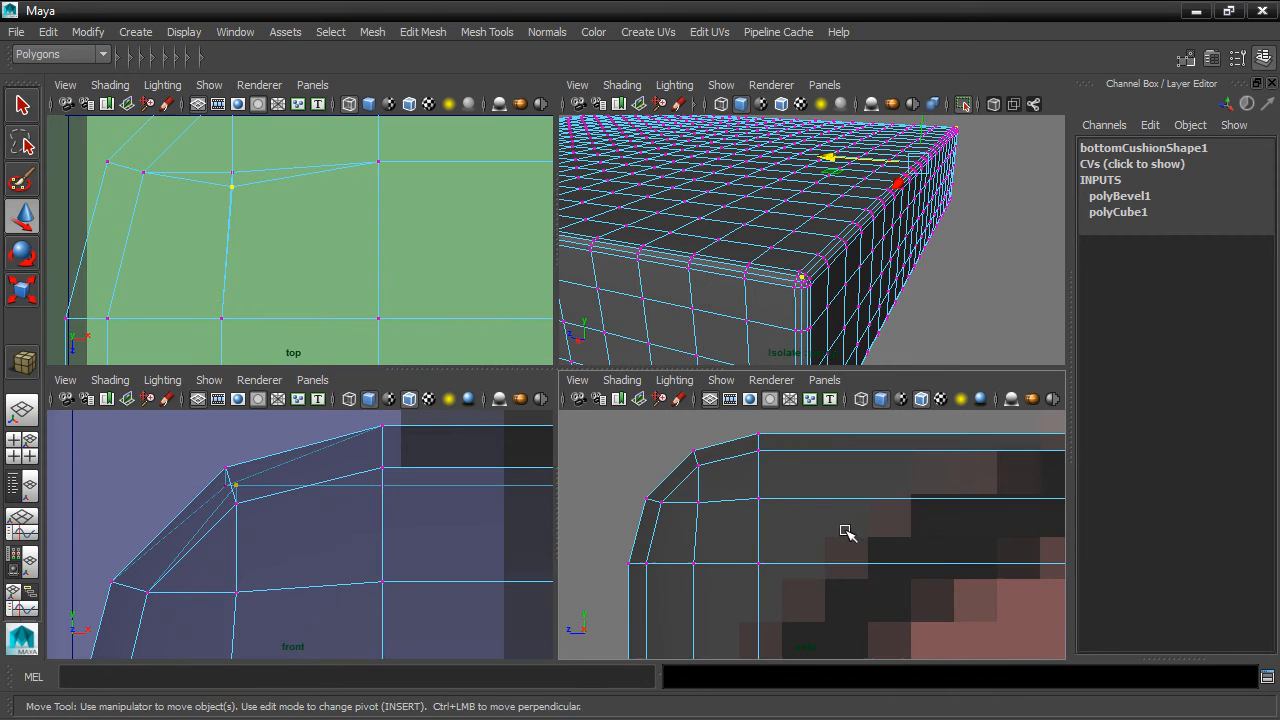
alt+middle_drag(729, 476, 794, 508)
scroll(792, 506, up, 3)
drag(718, 457, 843, 491)
scroll(834, 501, up, 2)
alt+middle_drag(832, 500, 857, 551)
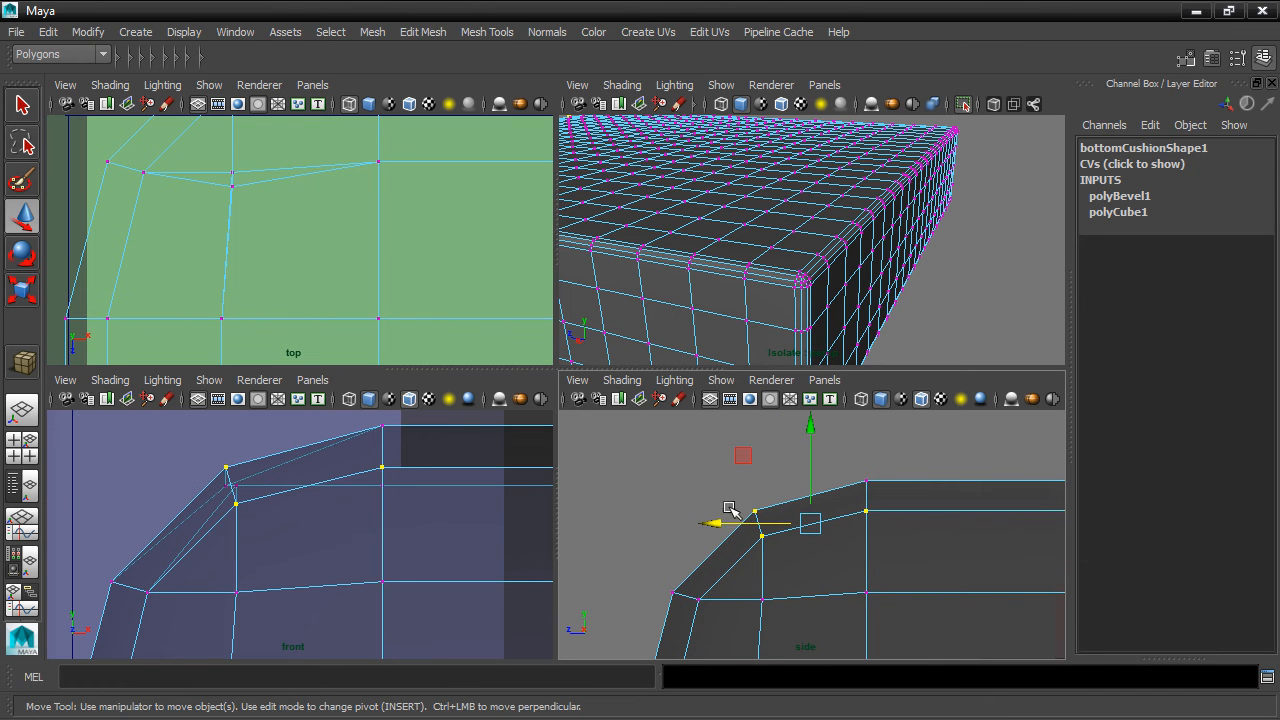
Scale the selected front bevel vertices flat vertically and move the inner corner vertices slightly inward along the cushion's depth.
key(r)
drag(811, 432, 810, 518)
scroll(810, 520, up, 1)
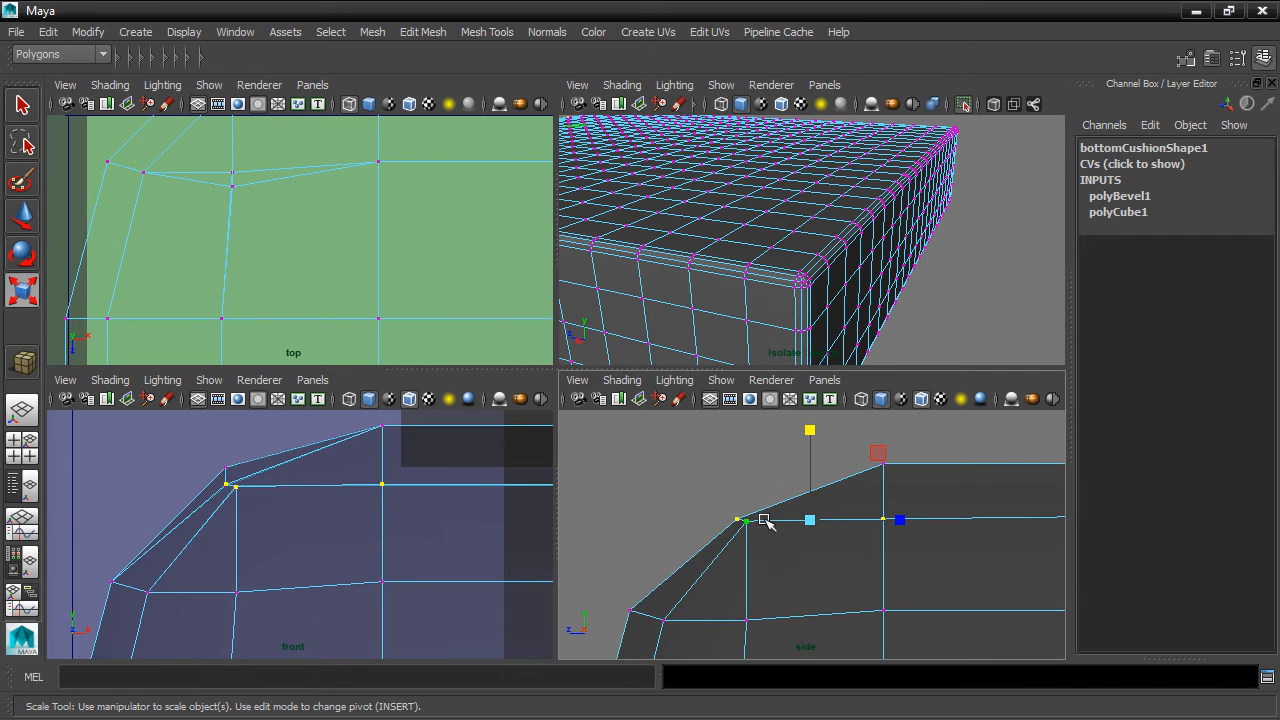
click(743, 544)
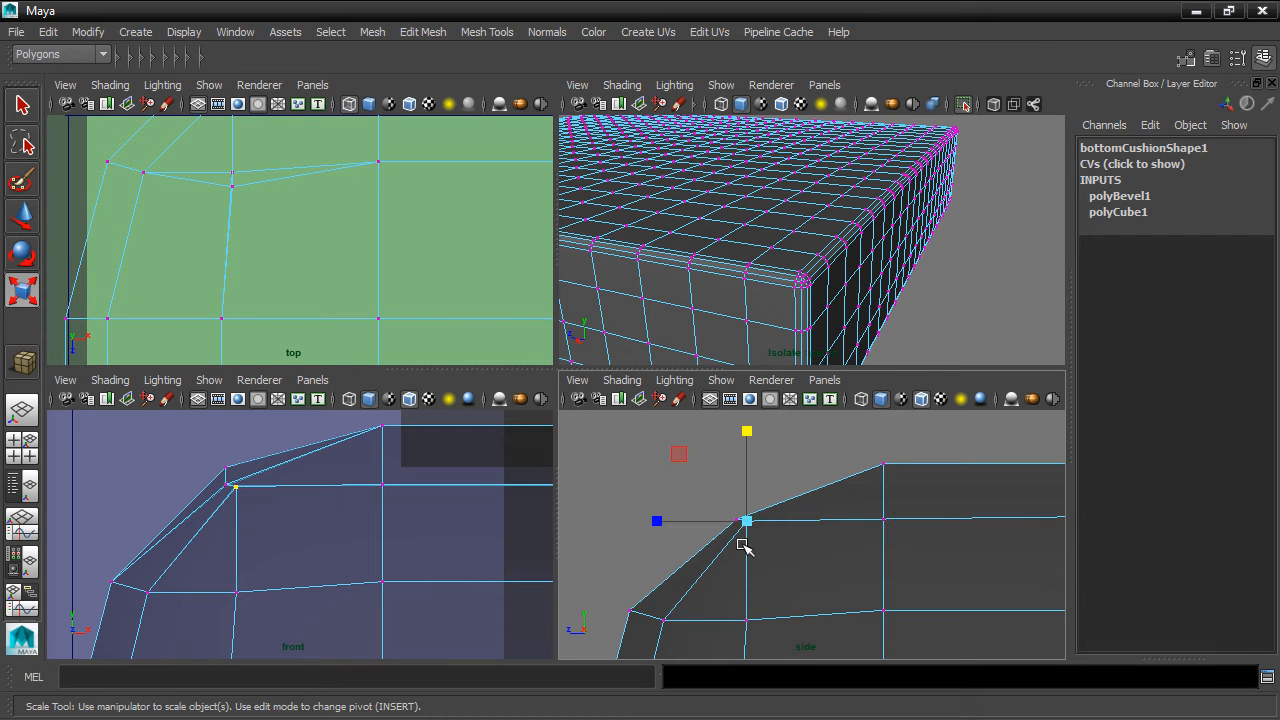
key(w)
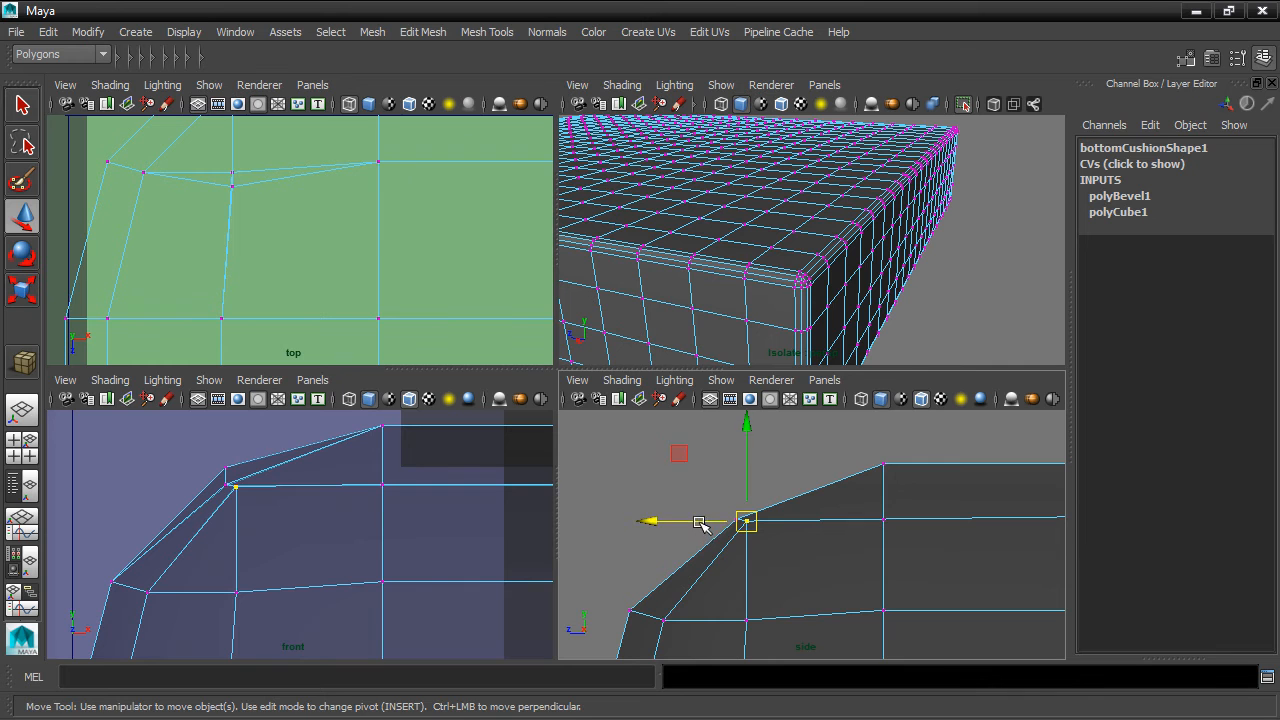
drag(702, 528, 724, 526)
Select the next lower row of bevel vertices along the cushion's front edge and scale it flat vertically.
alt+middle_drag(833, 561, 820, 507)
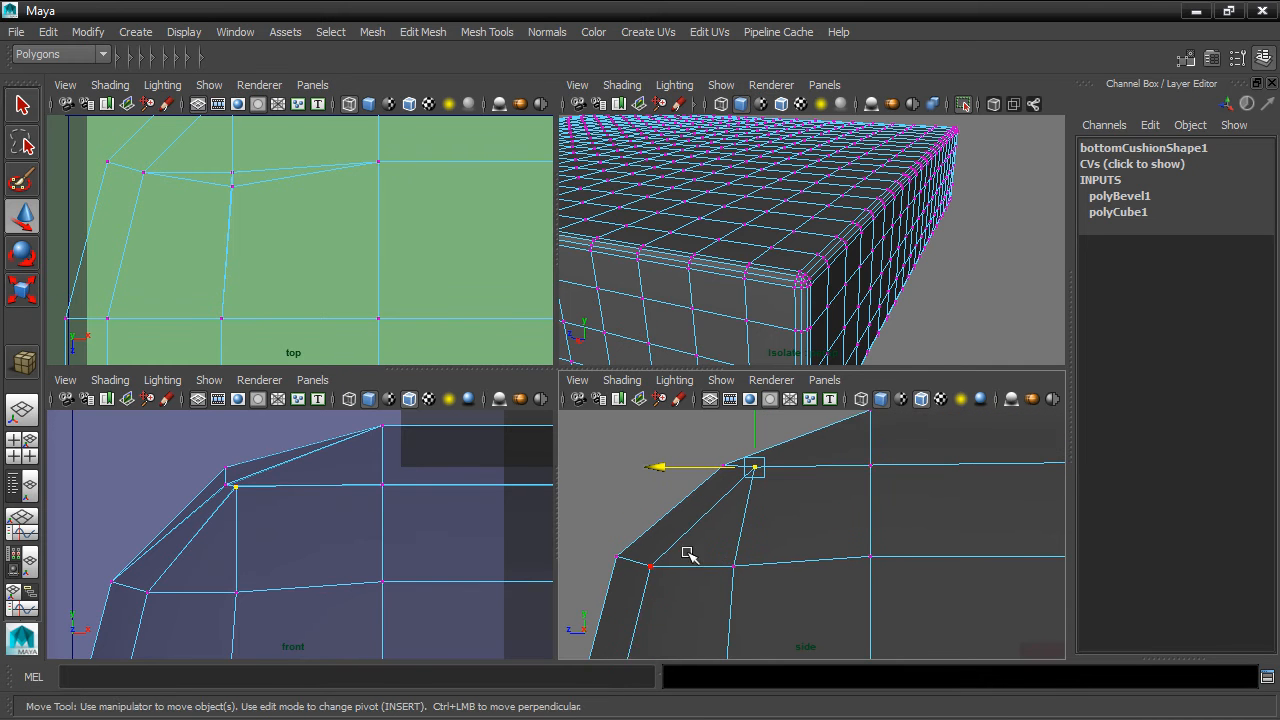
drag(597, 543, 706, 553)
drag(908, 600, 908, 600)
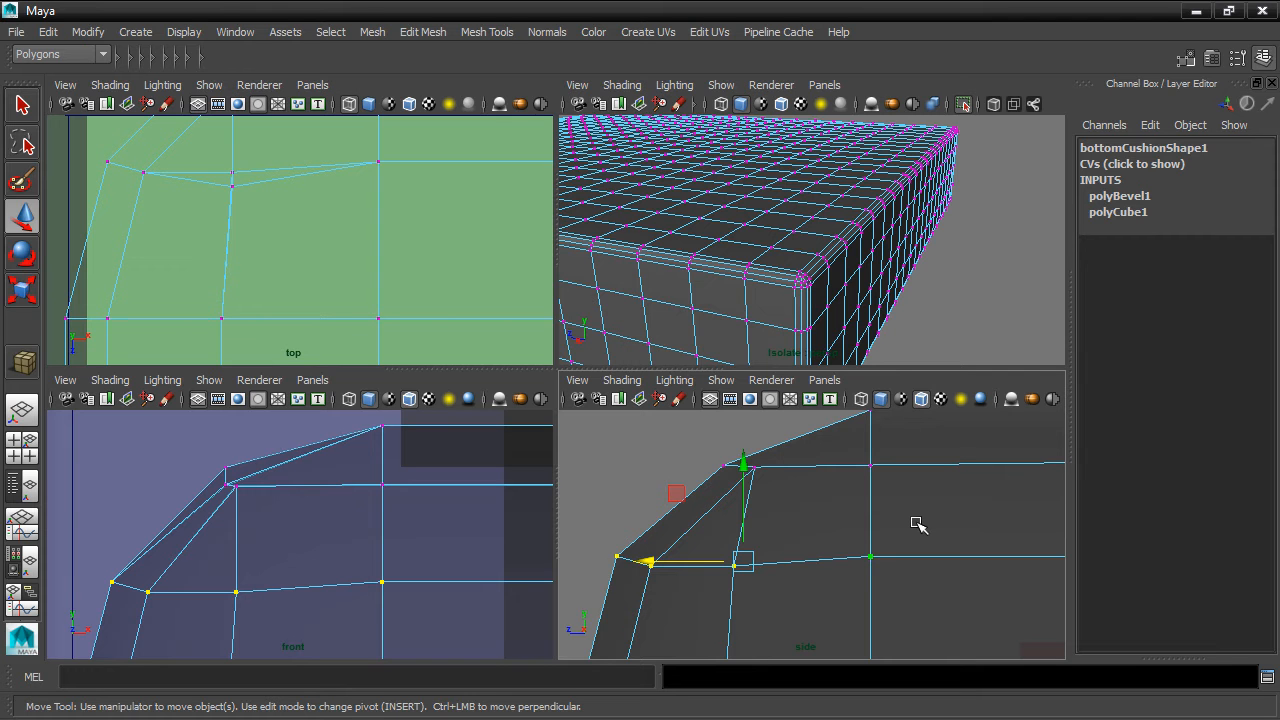
key(r)
drag(746, 466, 743, 557)
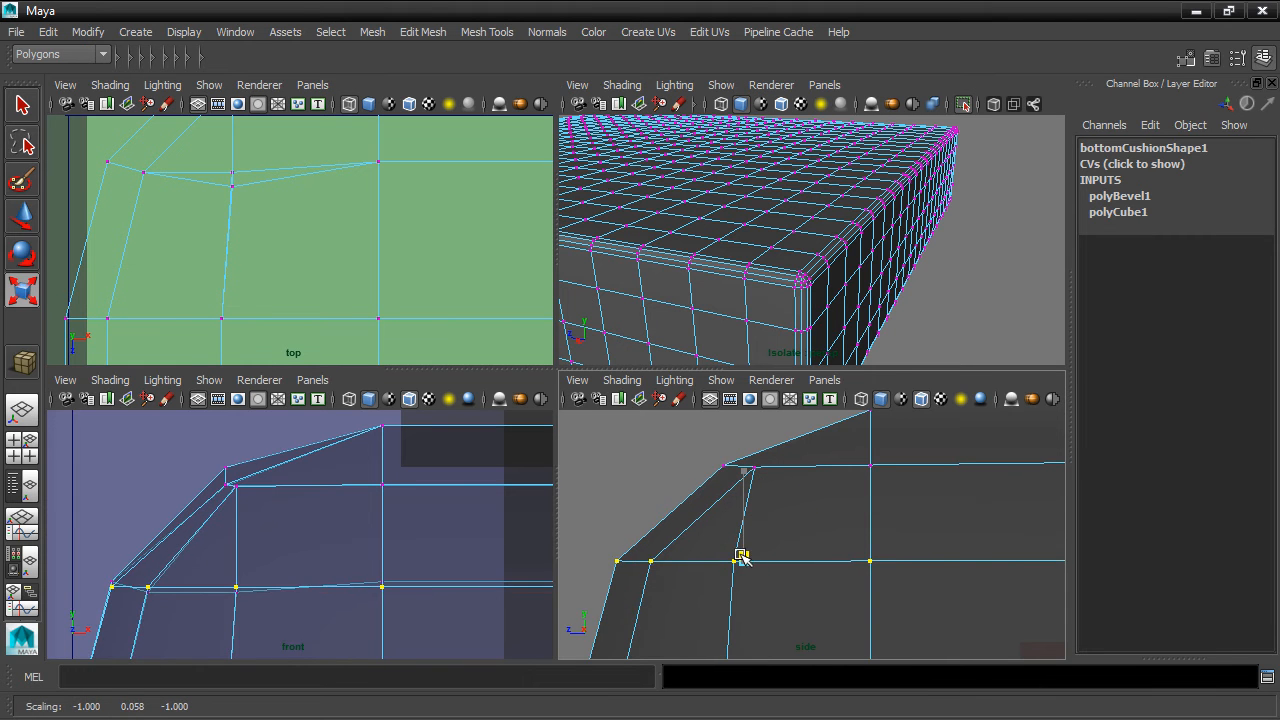
Select the matching lower row of bevel vertices along the cushion's rear edge in the side view and scale it flat vertically.
key(f)
alt+middle_drag(915, 492, 616, 494)
alt+middle_drag(871, 493, 638, 495)
alt+middle_drag(864, 493, 634, 495)
alt+middle_drag(910, 495, 597, 494)
scroll(823, 508, up, 4)
alt+middle_drag(863, 512, 652, 562)
scroll(803, 529, up, 4)
drag(791, 511, 976, 543)
drag(889, 434, 889, 522)
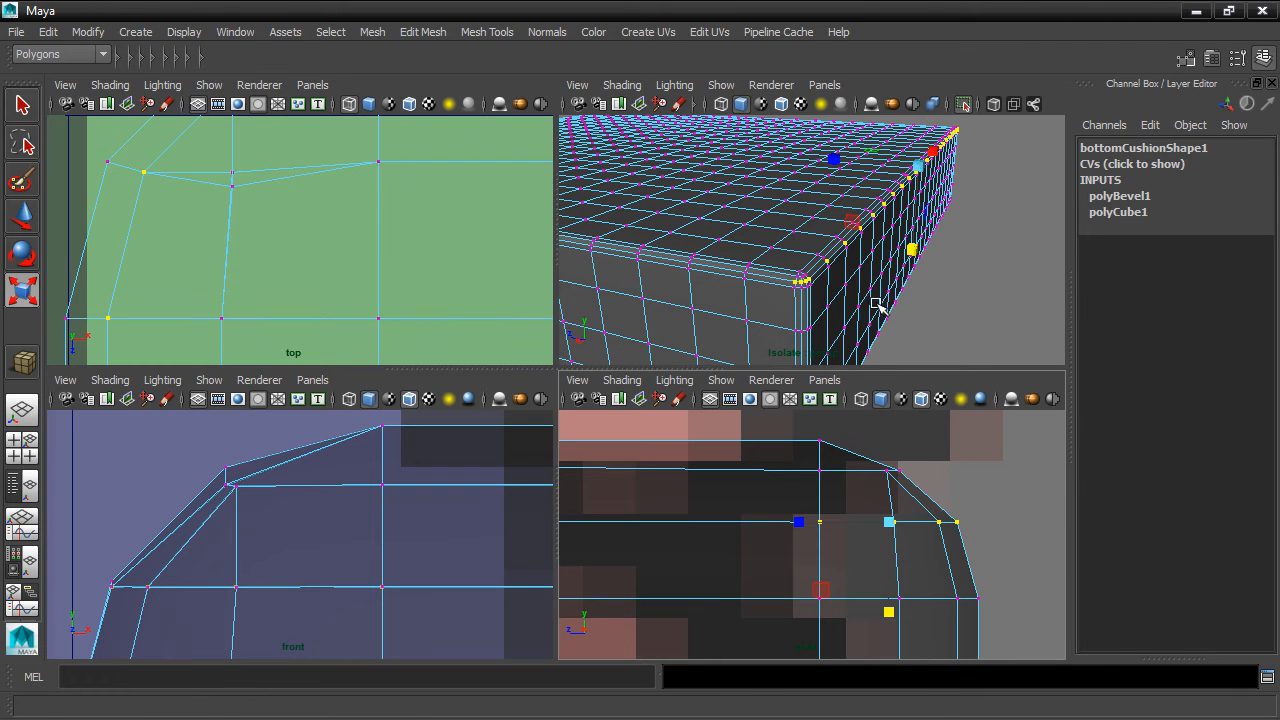
Return the cushion to object mode and enlarge the perspective view around its upper corner.
scroll(878, 313, up, 5)
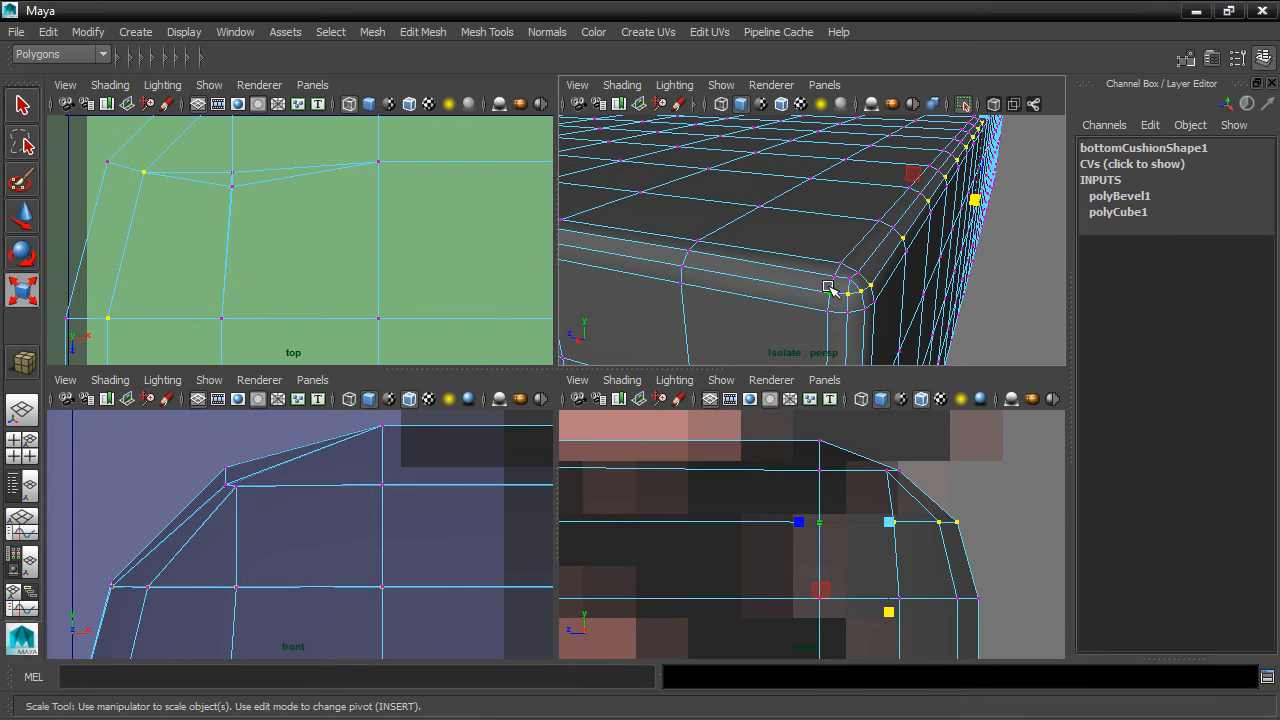
right_drag(872, 250, 881, 243)
alt+drag(940, 272, 930, 285)
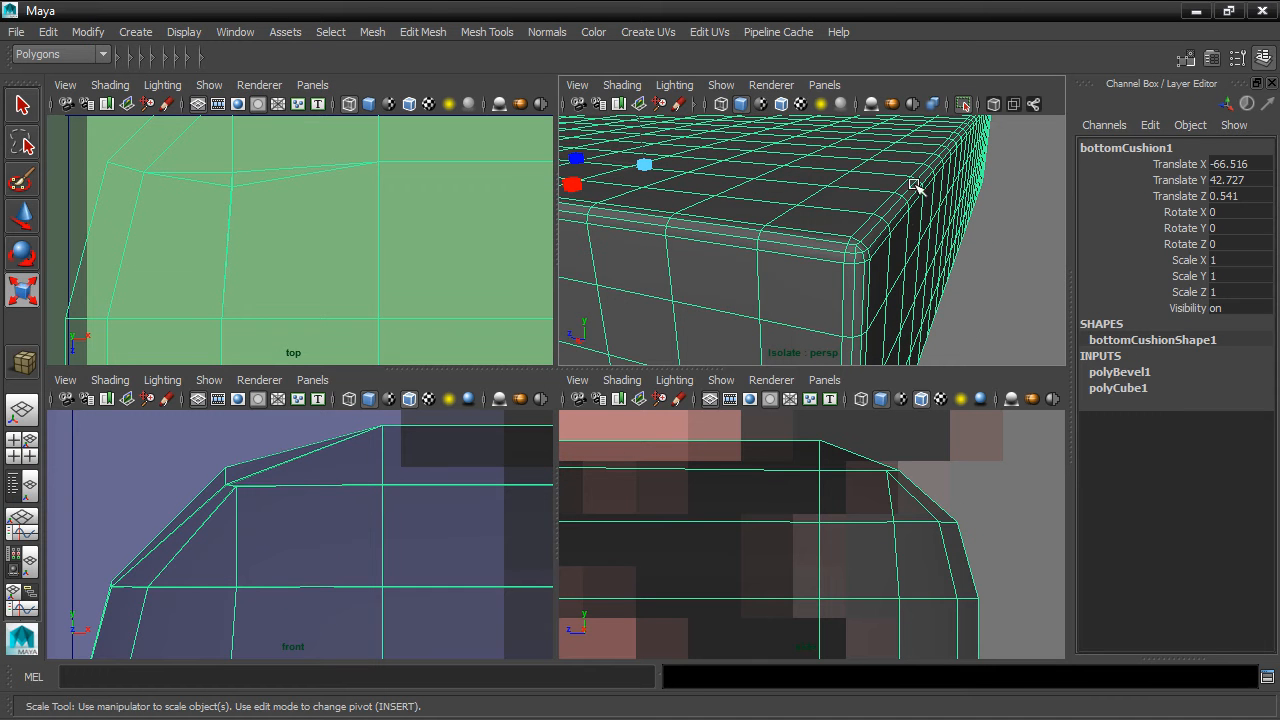
key(space)
alt+right_drag(803, 297, 652, 457)
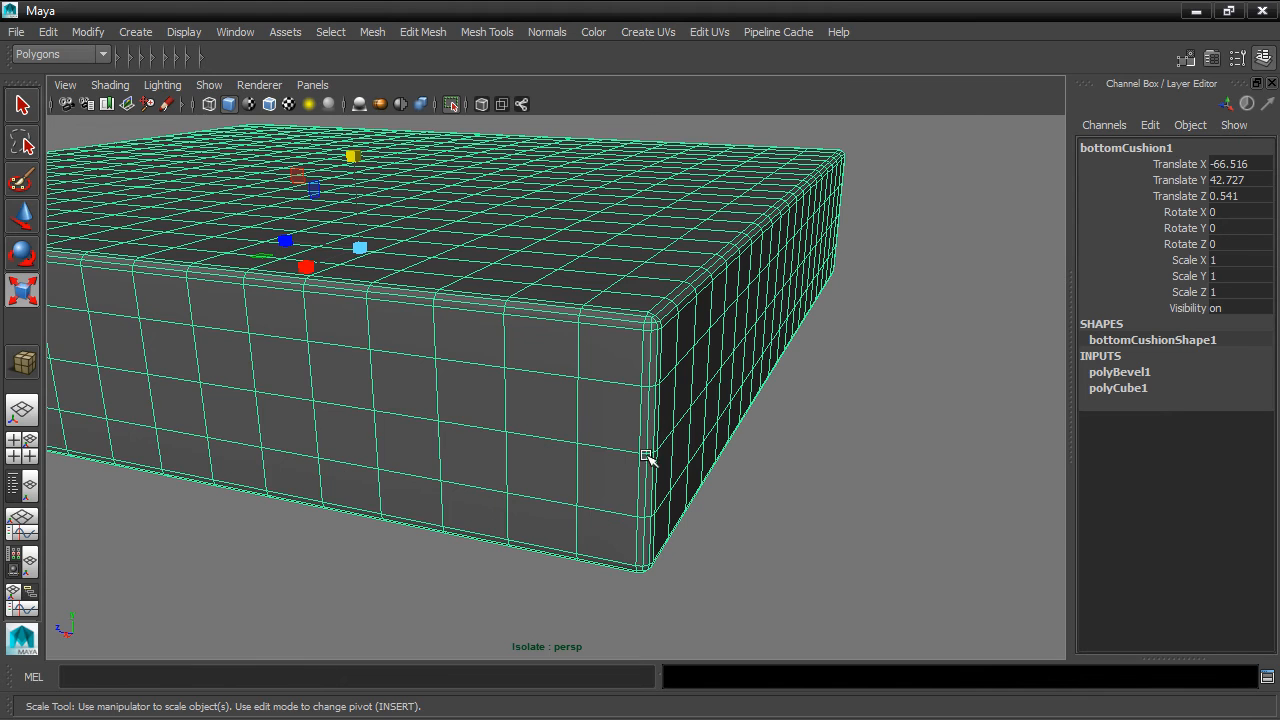
scroll(648, 450, up, 5)
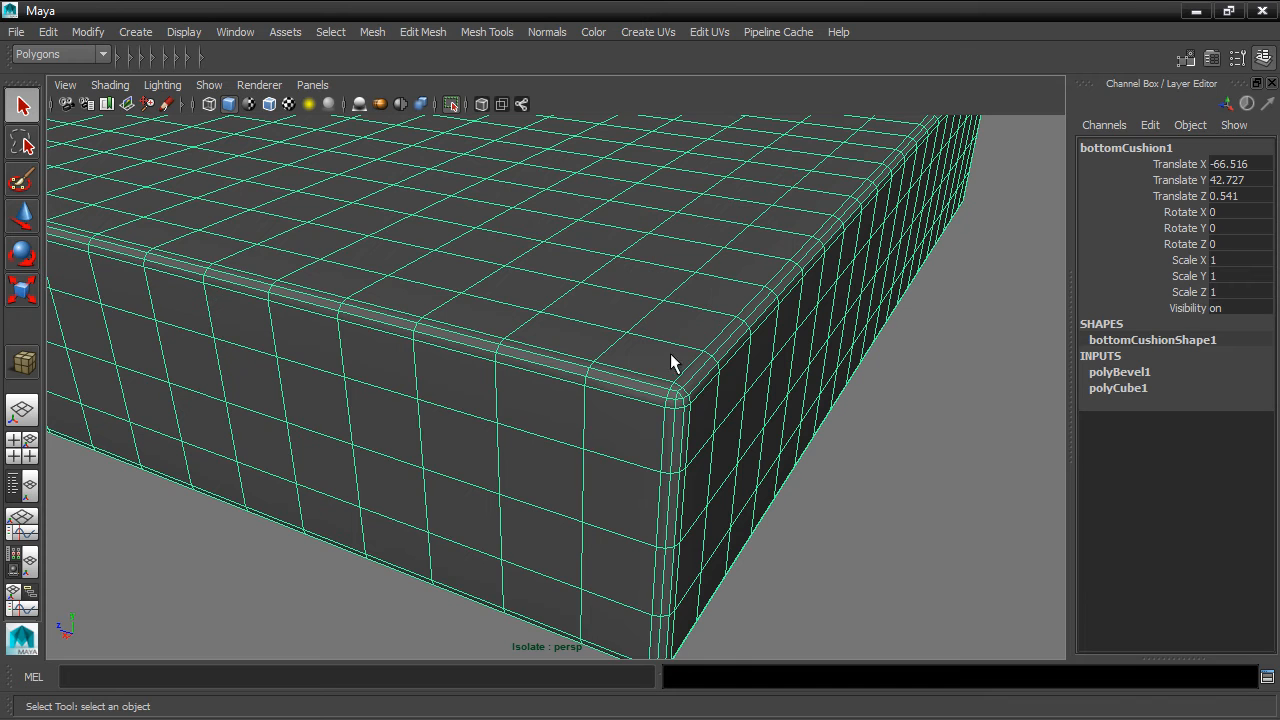
Switch to face selection and select the middle bevel strip along one upper edge of the cushion.
right_drag(656, 387, 651, 297)
click(645, 393)
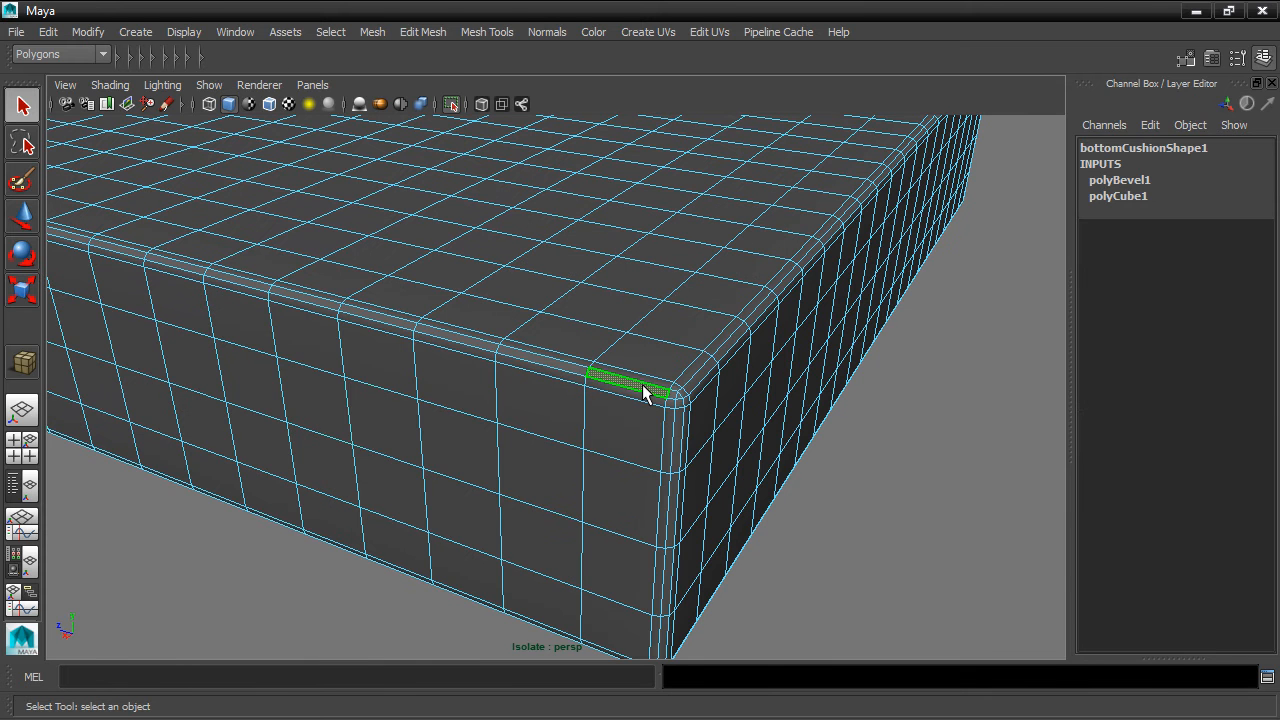
double_click(559, 364)
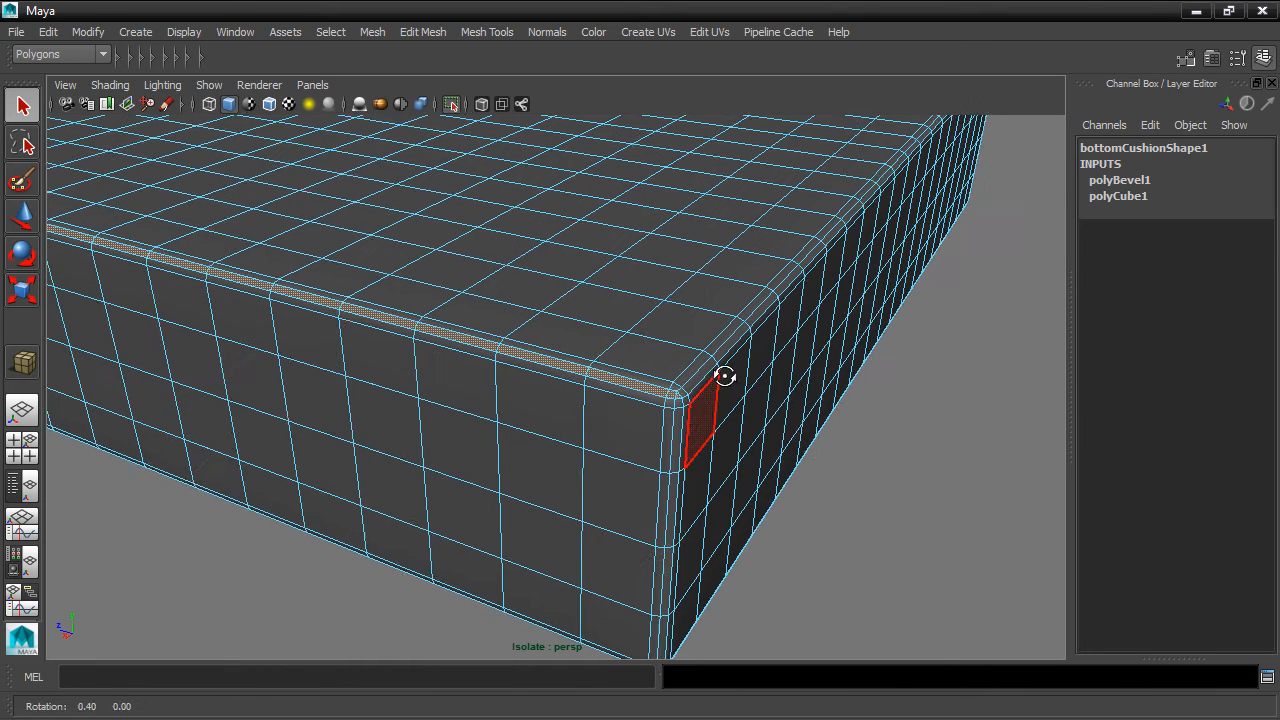
Add the adjoining corner face and the middle bevel strip along the next upper edge to the selection.
alt+drag(726, 380, 660, 372)
scroll(704, 370, up, 5)
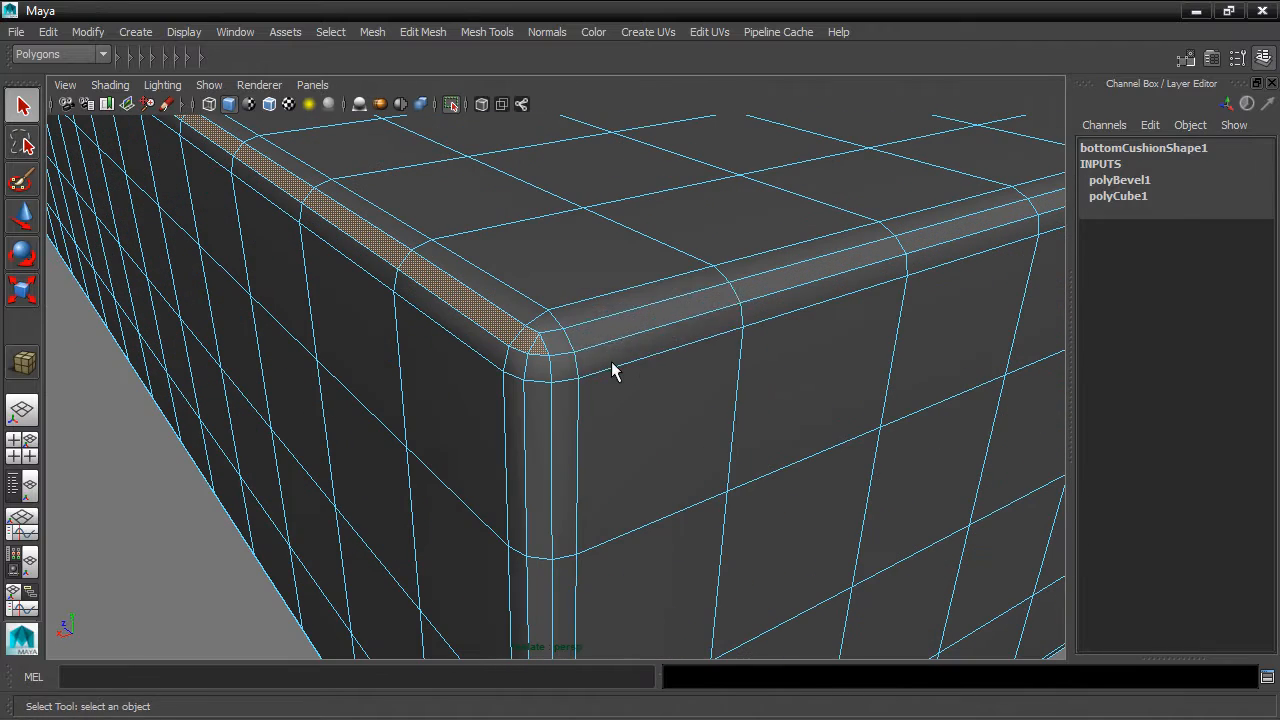
shift+click(555, 345)
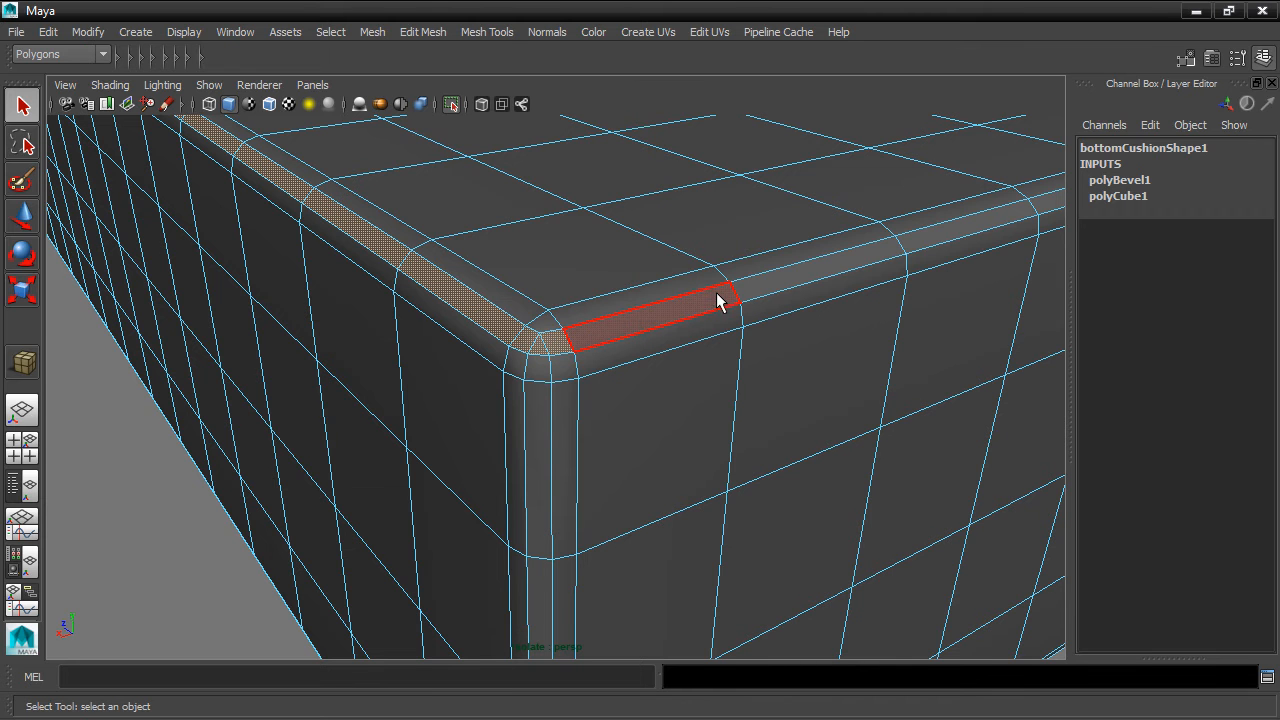
shift+double_click(643, 316)
Extend the face selection around the remaining upper corners and edges to close the loop of middle bevel faces.
scroll(644, 317, down, 8)
alt+drag(714, 328, 591, 297)
alt+middle_drag(591, 297, 623, 314)
scroll(623, 314, up, 4)
alt+drag(623, 314, 543, 240)
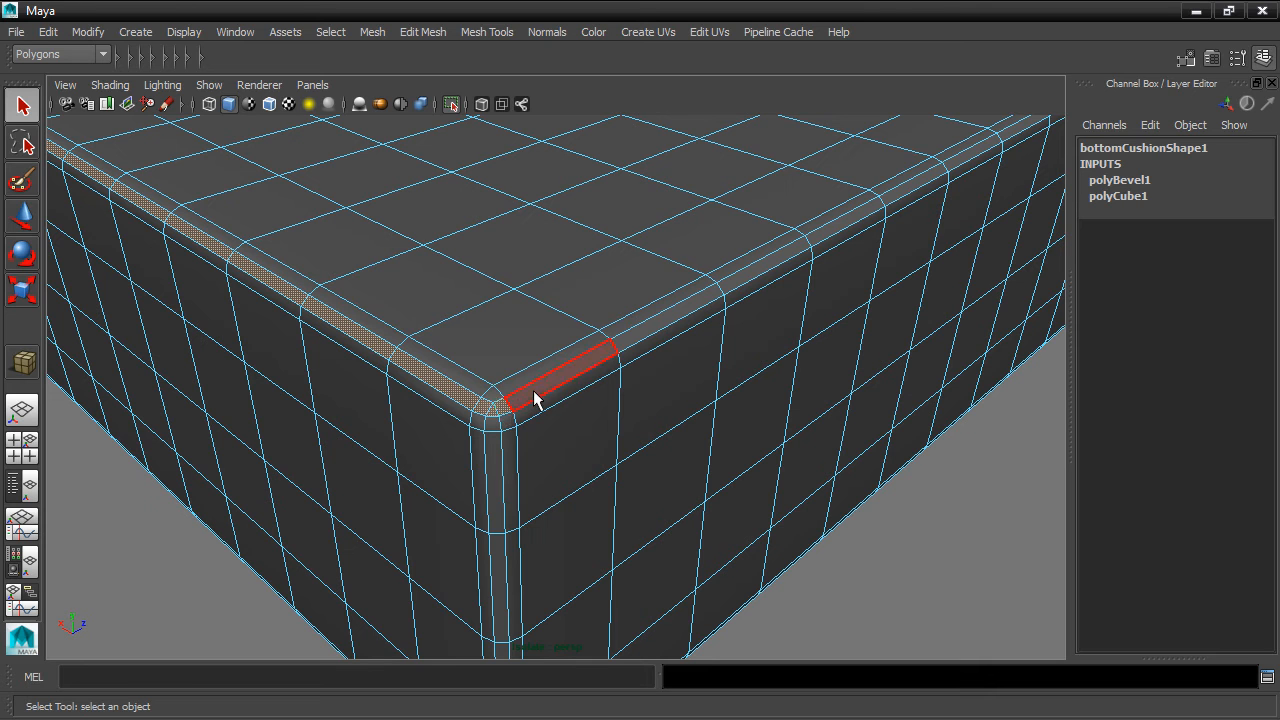
key(f)
alt+drag(720, 363, 400, 330)
alt+middle_drag(690, 368, 511, 323)
alt+right_drag(511, 323, 706, 374)
alt+middle_drag(706, 374, 558, 294)
alt+right_drag(558, 294, 534, 406)
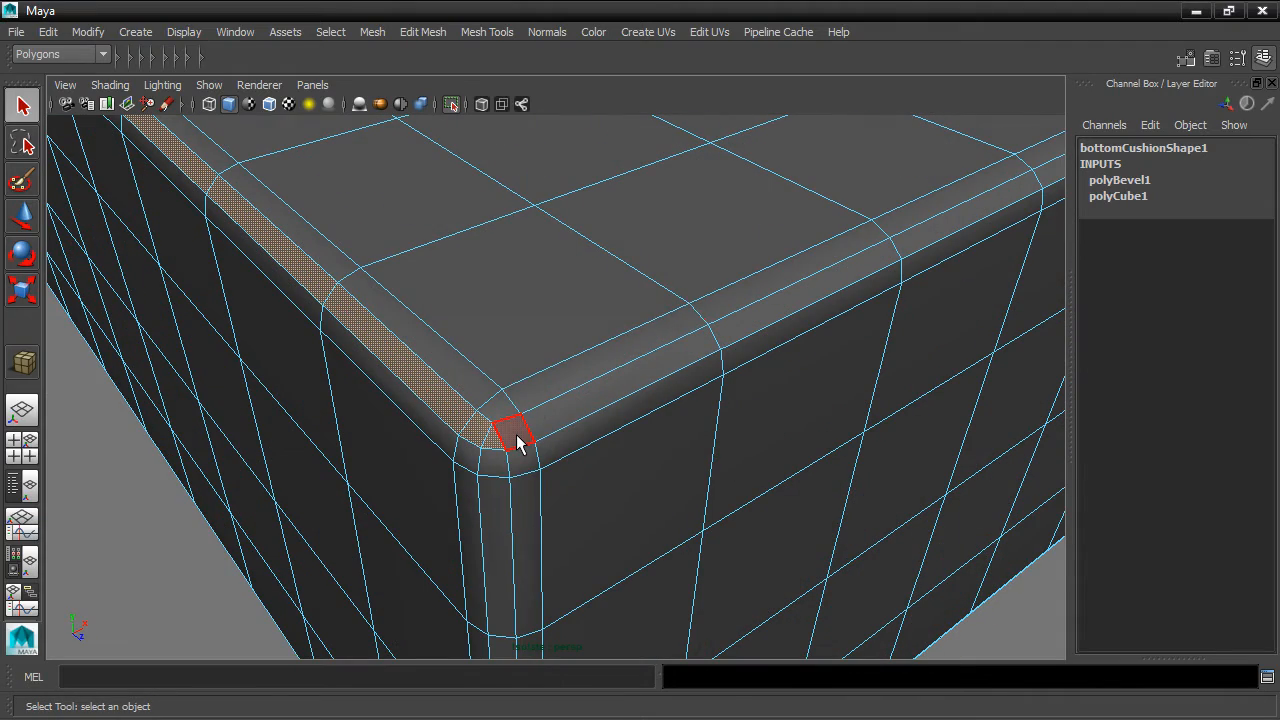
shift+click(517, 438)
shift+double_click(560, 421)
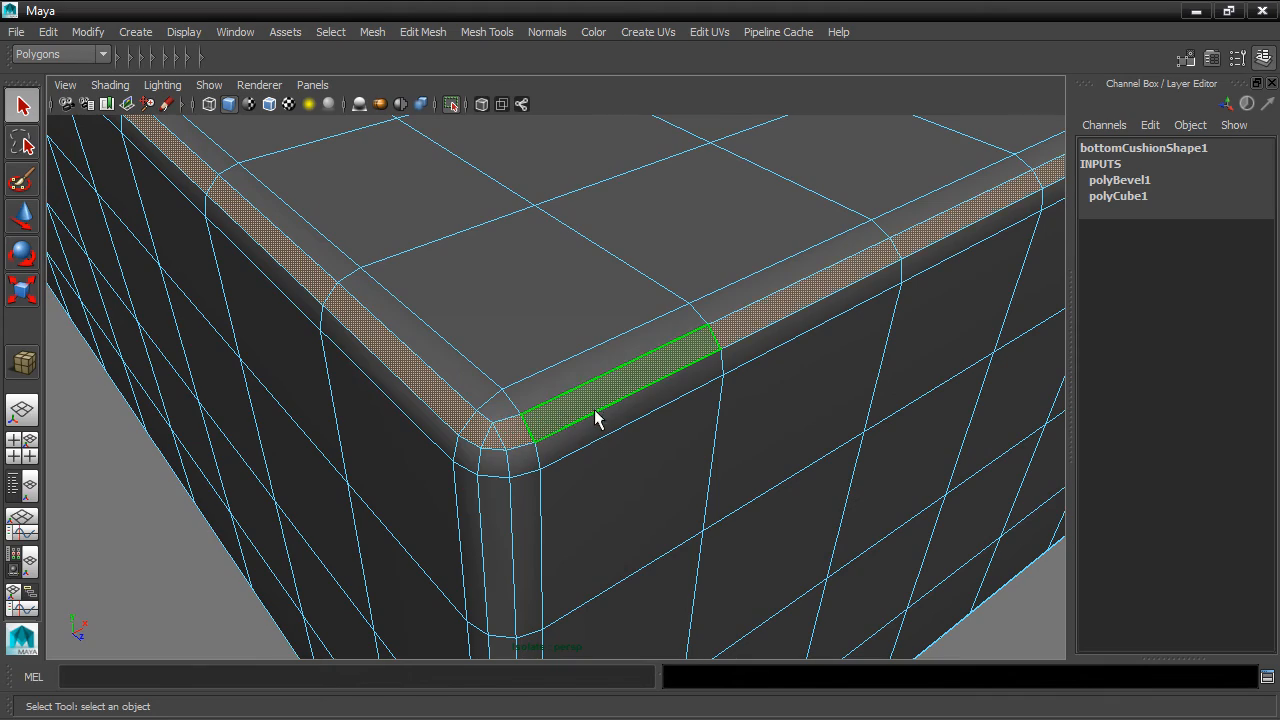
Add the matching loop of middle bevel faces around the cushion's lower edges and corners to the selection.
scroll(594, 410, down, 8)
alt+drag(660, 383, 627, 341)
scroll(621, 361, up, 4)
alt+middle_drag(597, 384, 674, 354)
scroll(678, 334, up, 4)
scroll(674, 354, up, 4)
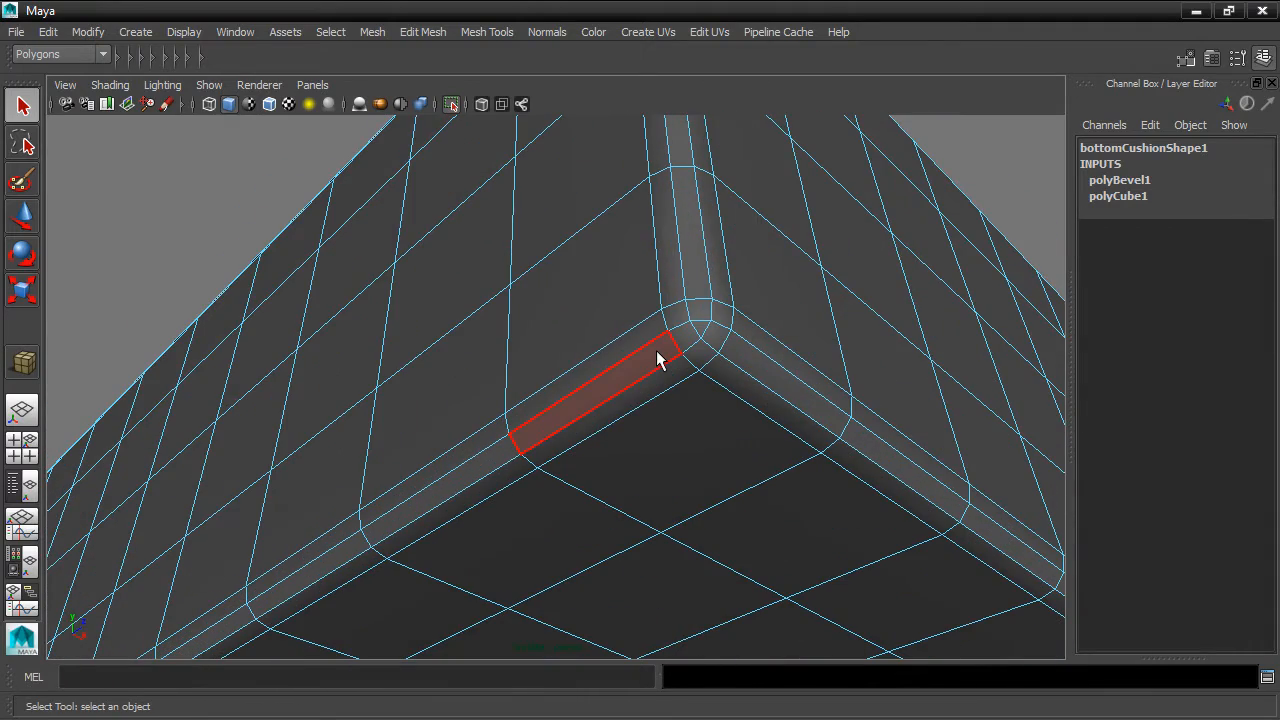
click(656, 350)
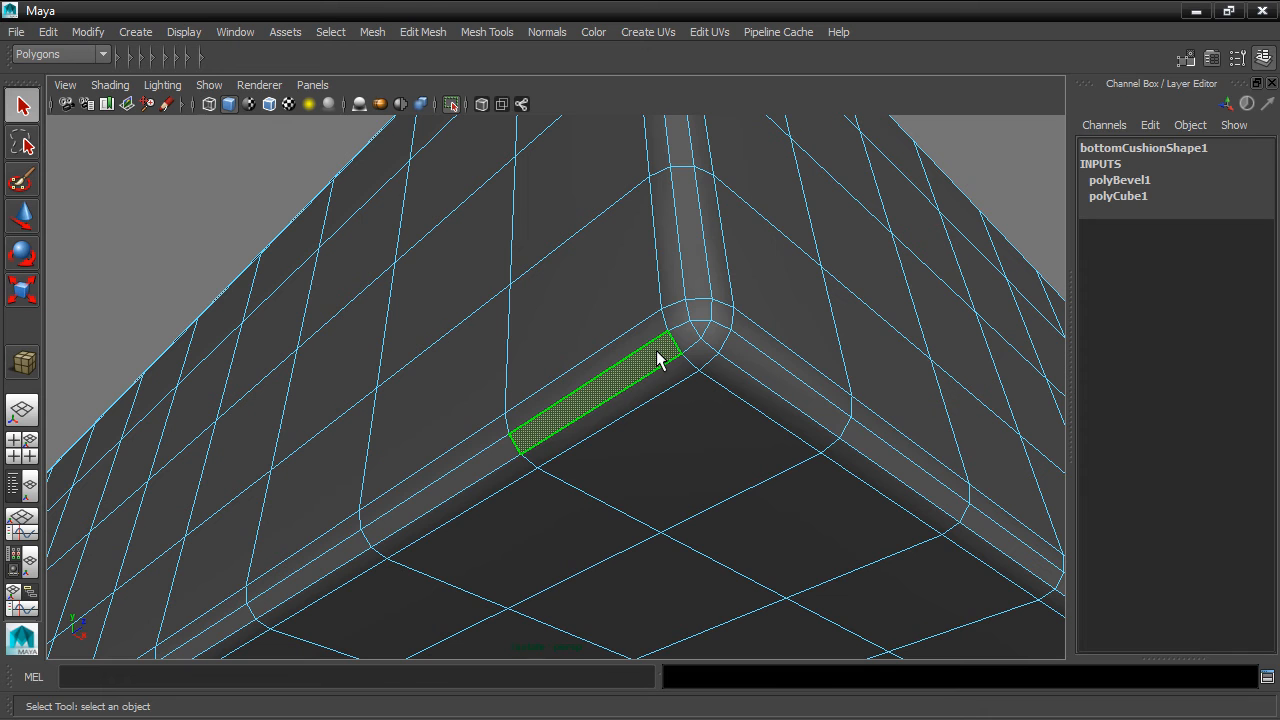
shift+double_click(499, 447)
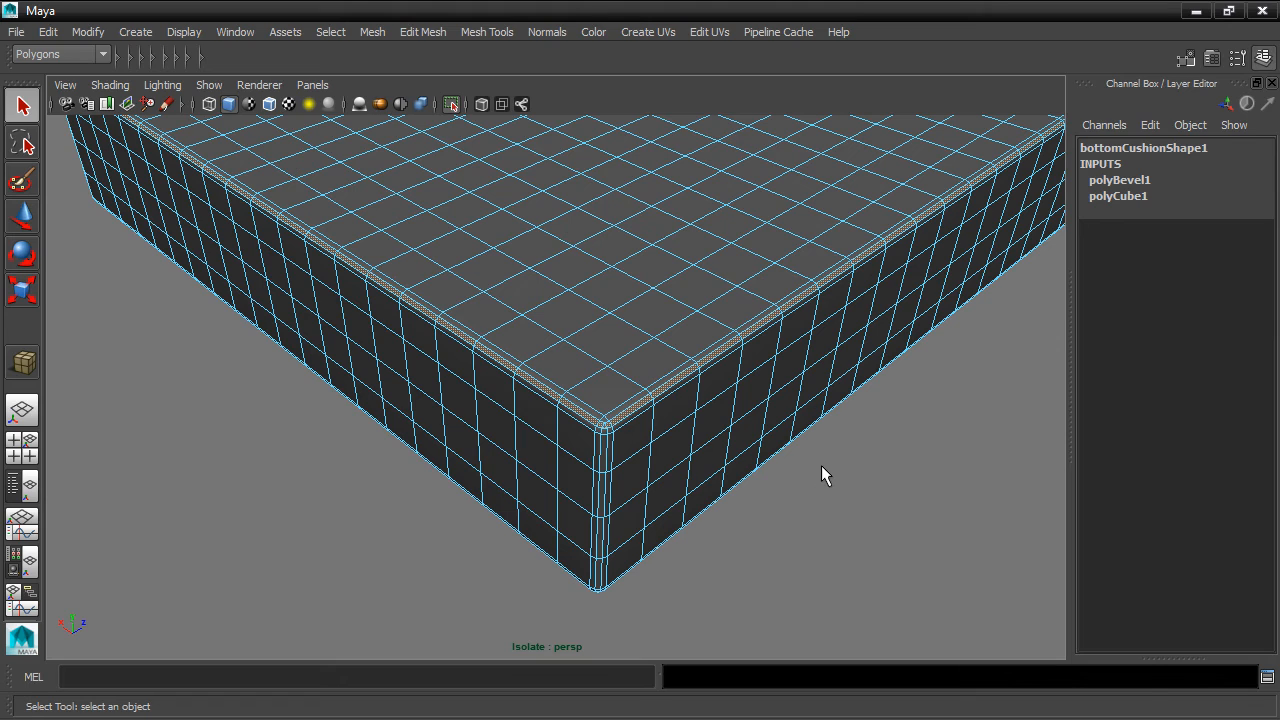
Display the cushion in wireframe and check both selected face loops against different viewport backgrounds.
key(4)
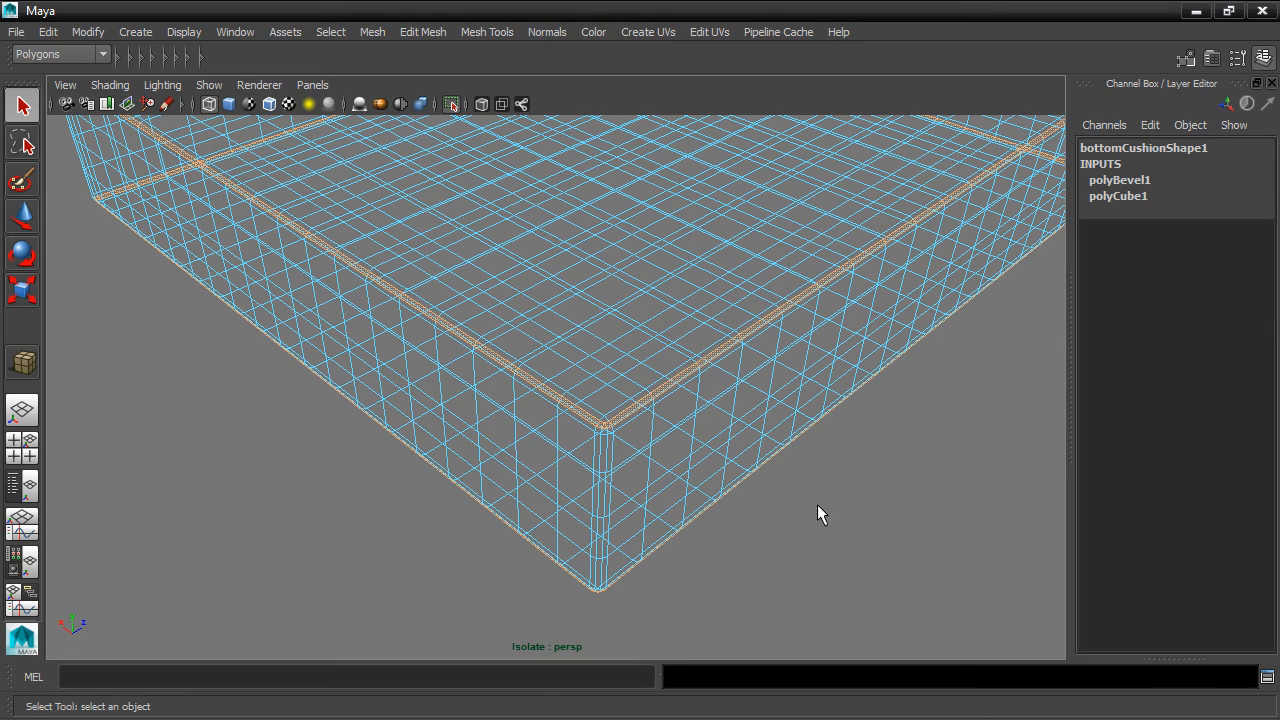
alt+drag(818, 525, 776, 514)
alt+middle_drag(678, 282, 595, 452)
alt+drag(535, 335, 795, 272)
alt+drag(703, 303, 610, 306)
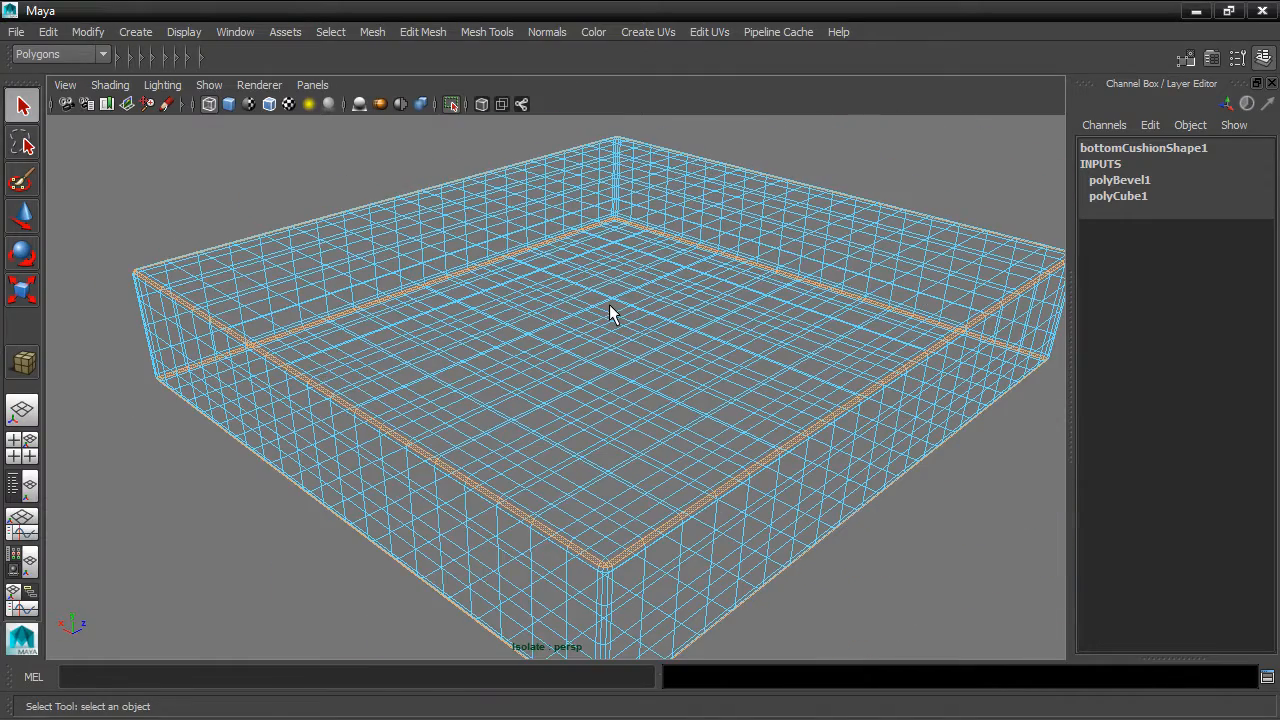
key(alt+b)
key(alt+b)
key(alt+b)
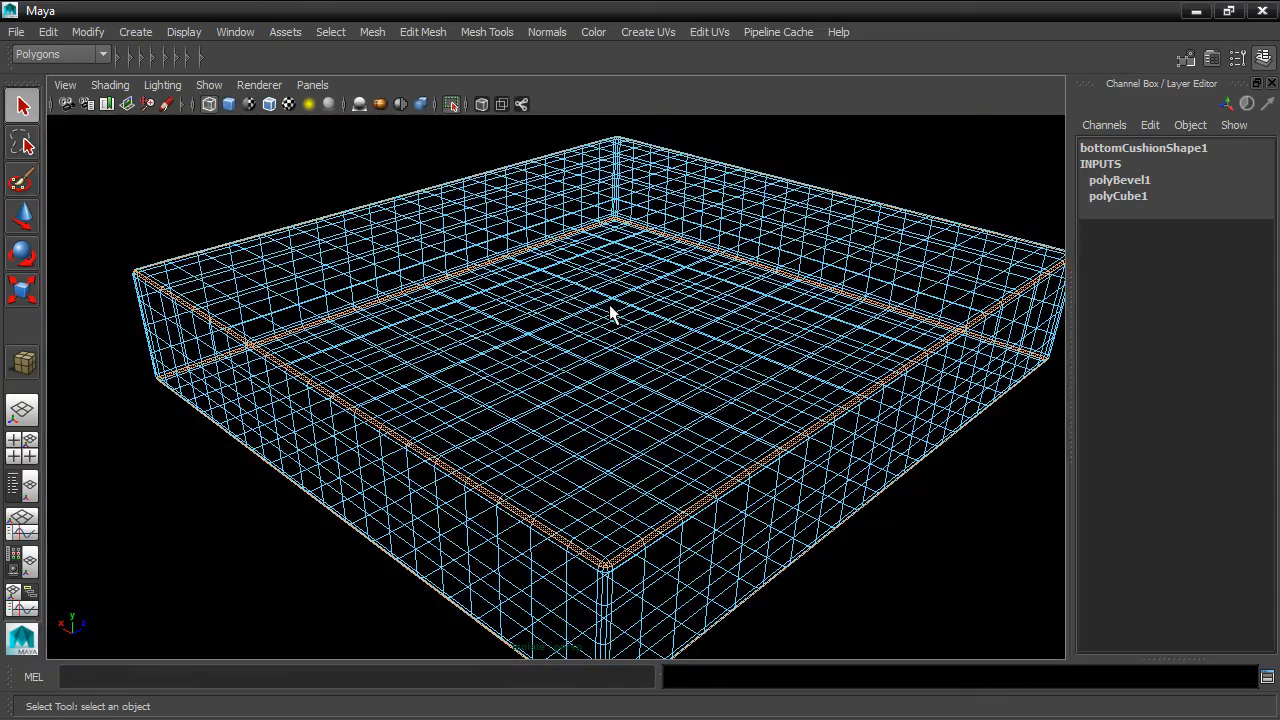
alt+drag(610, 311, 652, 314)
alt+drag(780, 247, 889, 457)
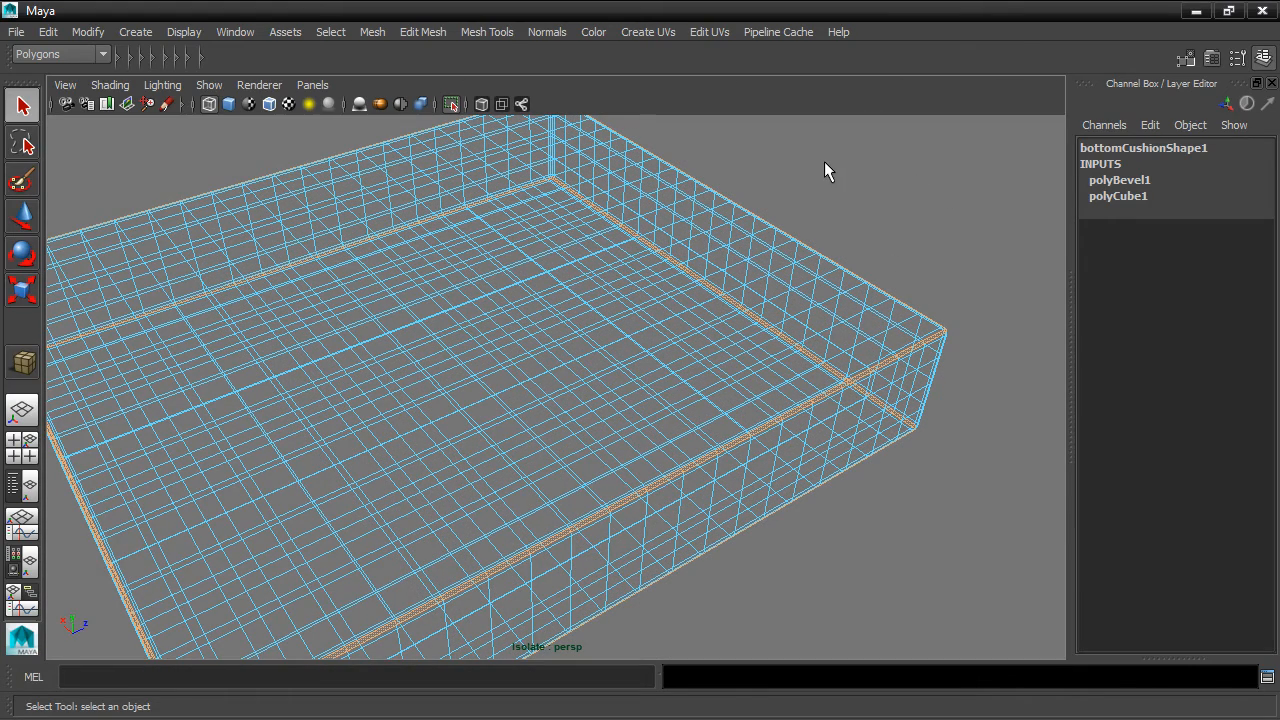
Extrude the selected upper and lower bevel faces with a Local Translate Z of 0.2.
click(423, 31)
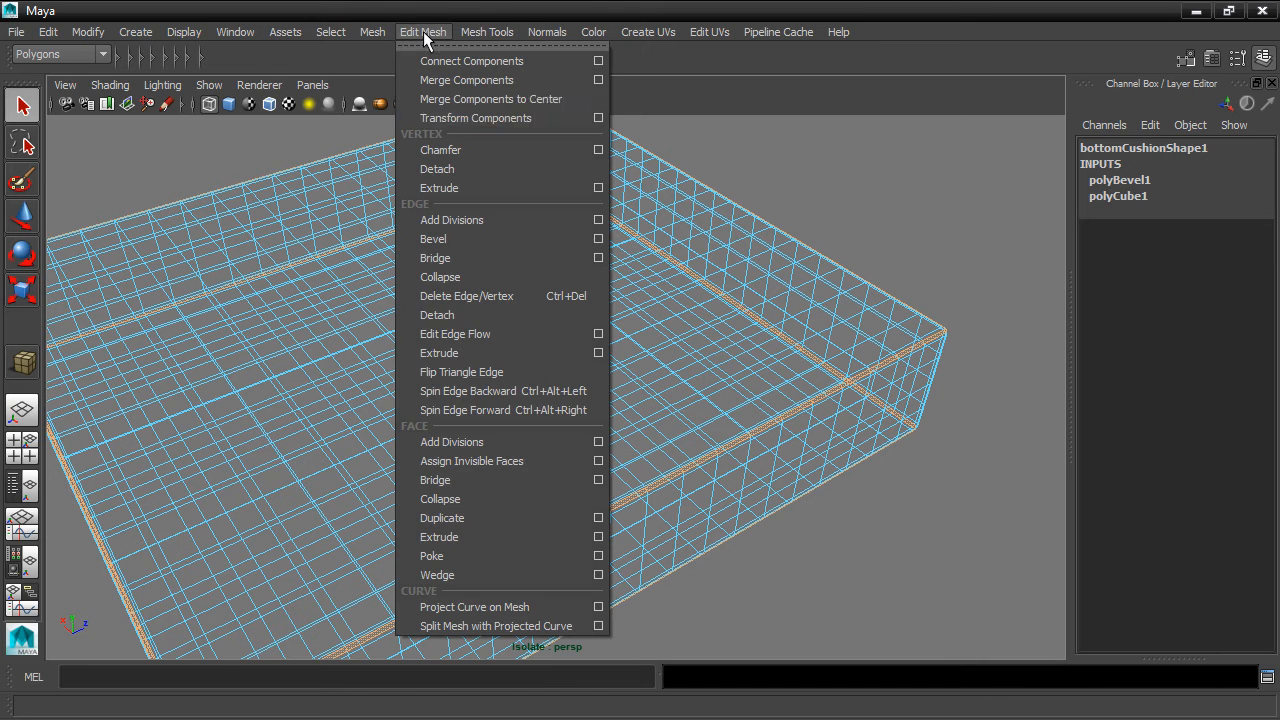
click(543, 538)
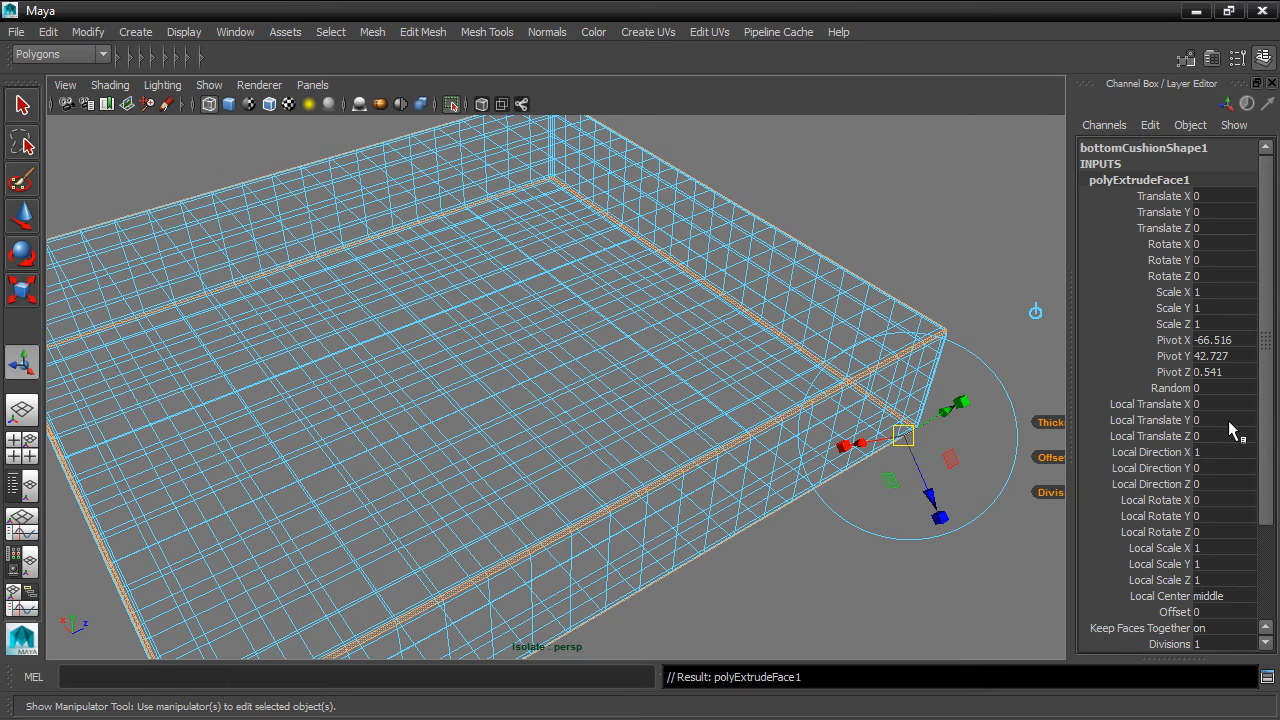
double_click(1217, 435)
key(Return)
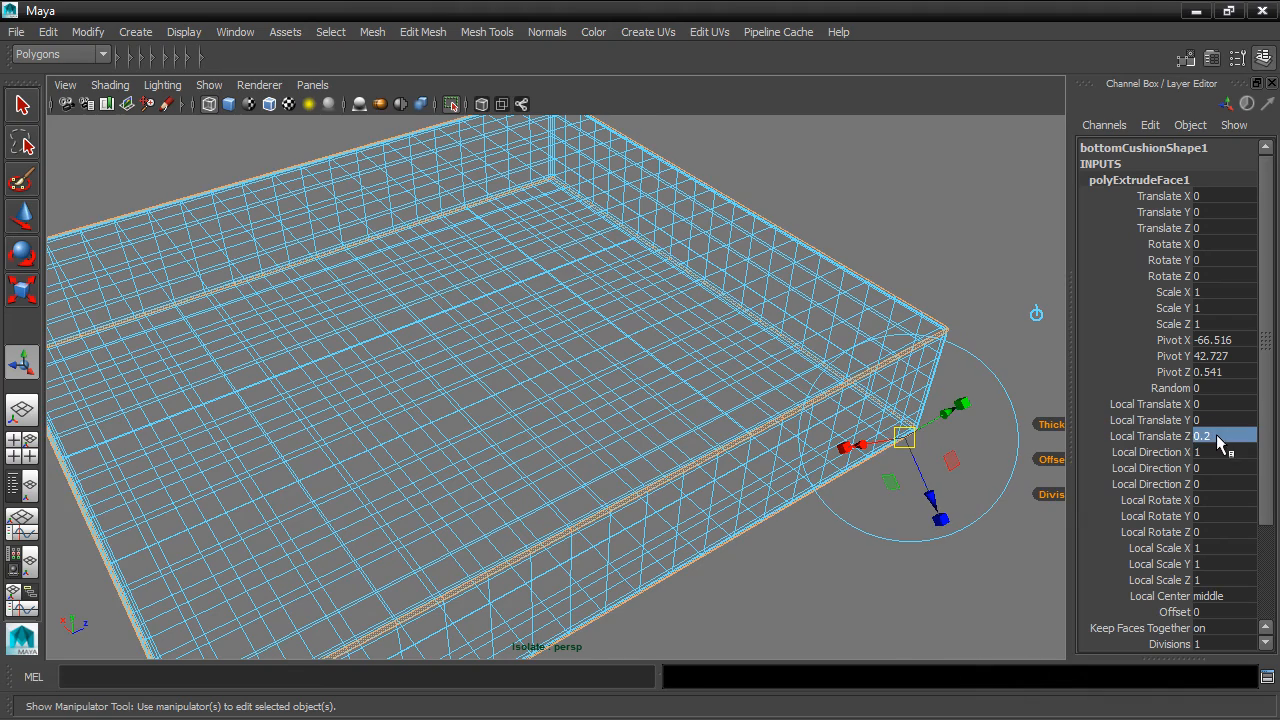
Return to shaded display near the extruded upper edge and set the extrusion's Offset to -0.2.
alt+middle_drag(966, 446, 803, 445)
scroll(784, 446, up, 2)
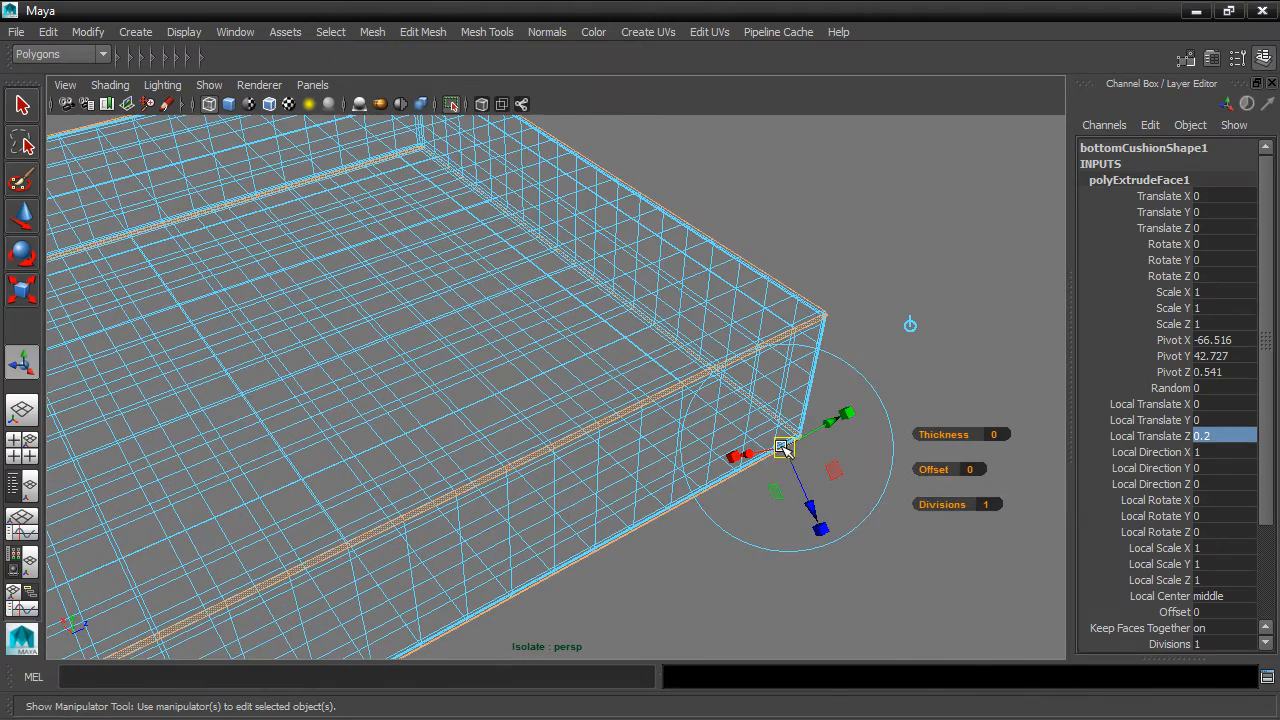
key(5)
scroll(827, 447, up, 5)
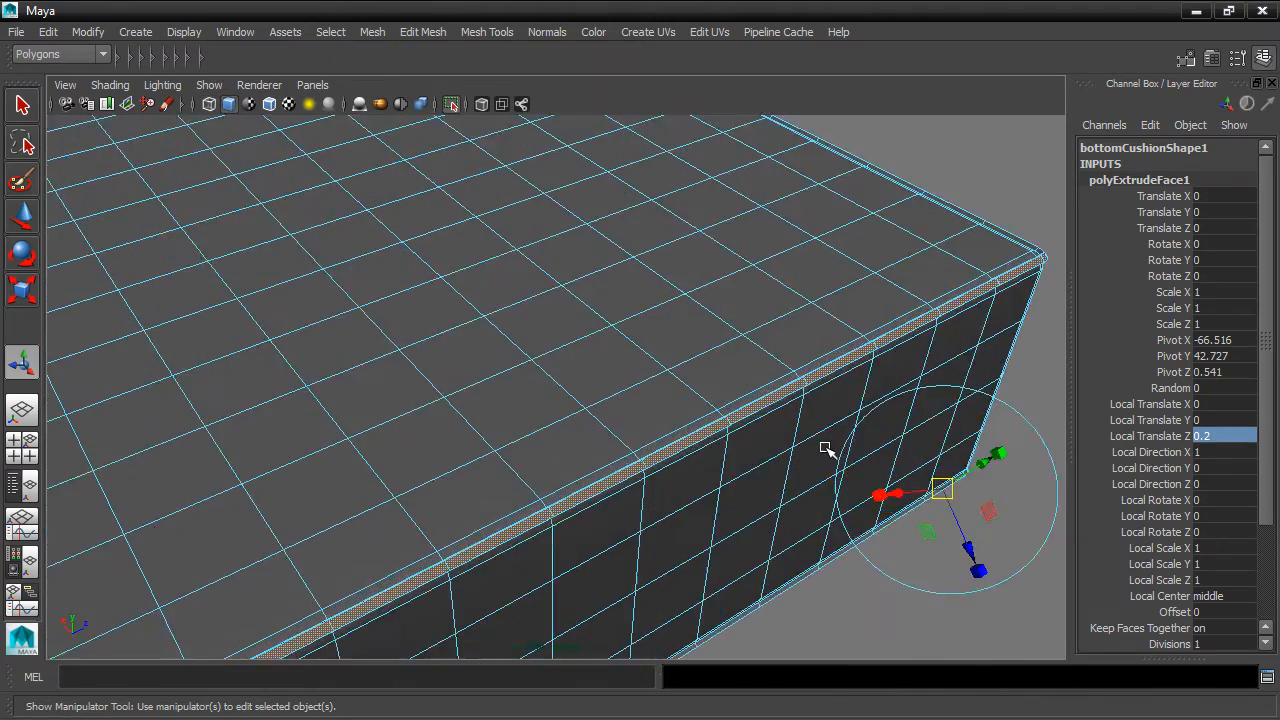
alt+middle_drag(904, 411, 665, 440)
alt+drag(665, 440, 831, 368)
scroll(842, 367, up, 4)
scroll(933, 332, down, 1)
alt+middle_drag(934, 331, 768, 373)
alt+drag(737, 352, 654, 357)
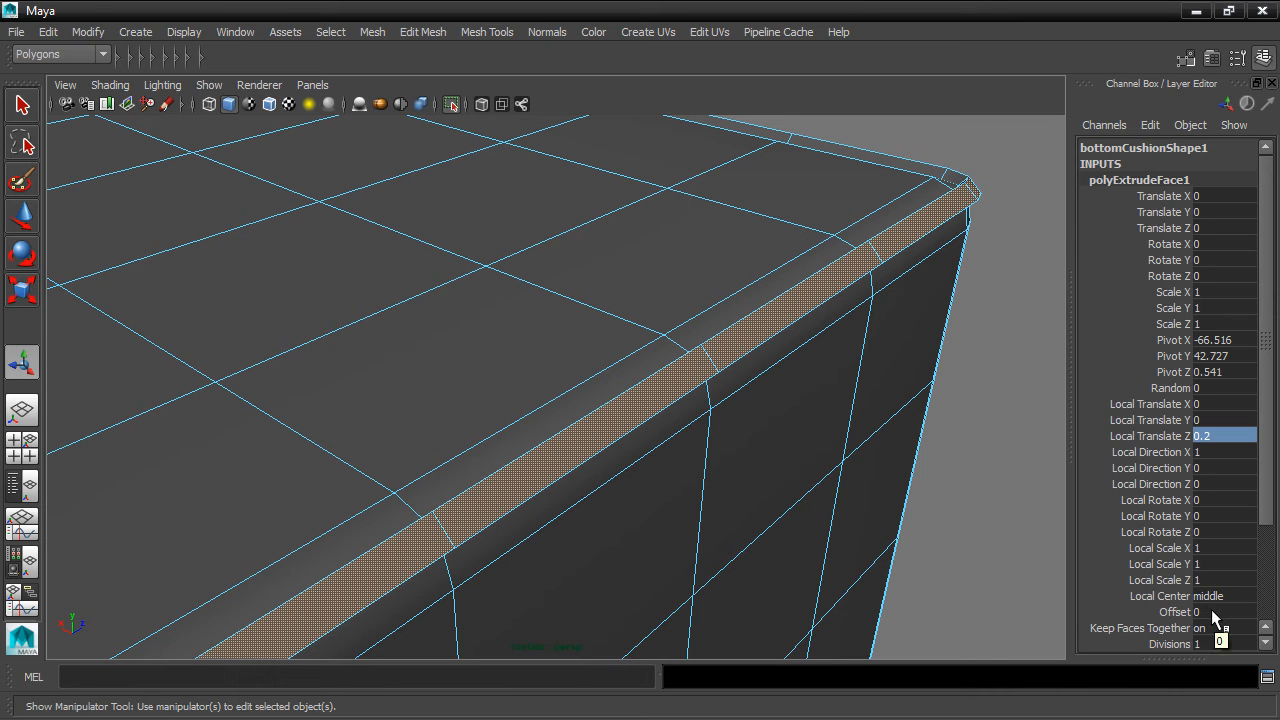
double_click(1212, 612)
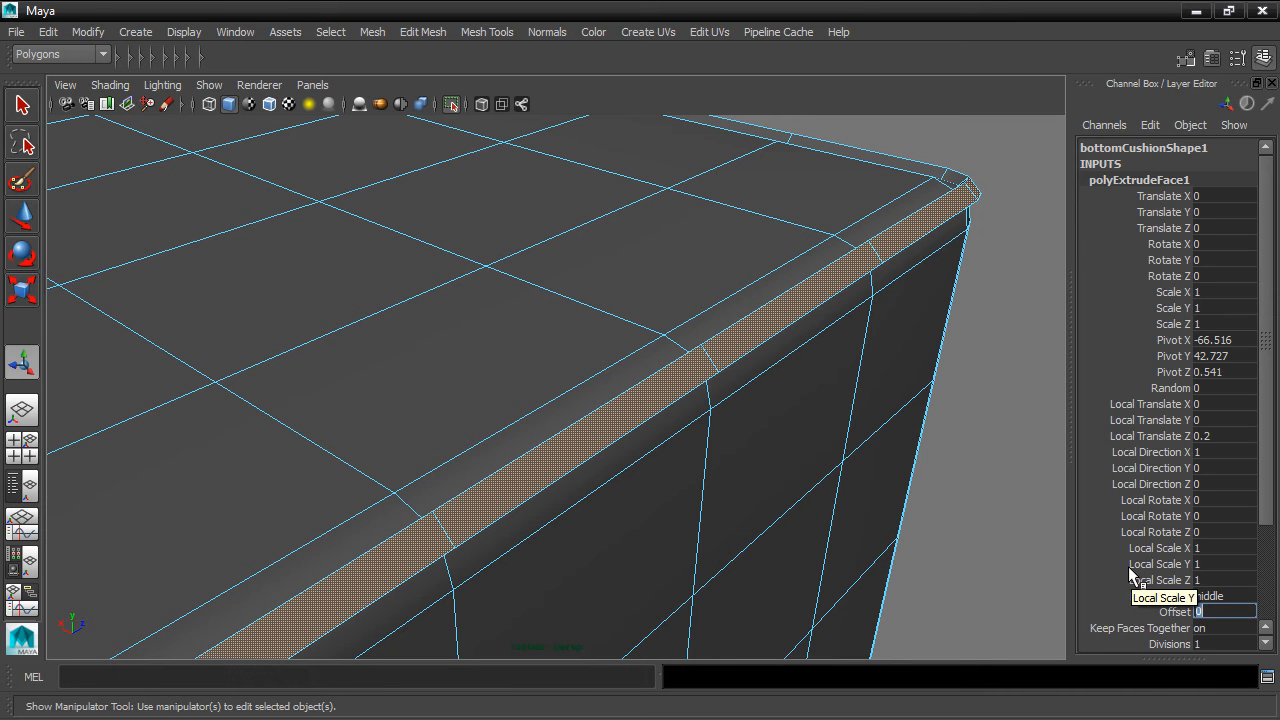
text(-.2)
key(Return)
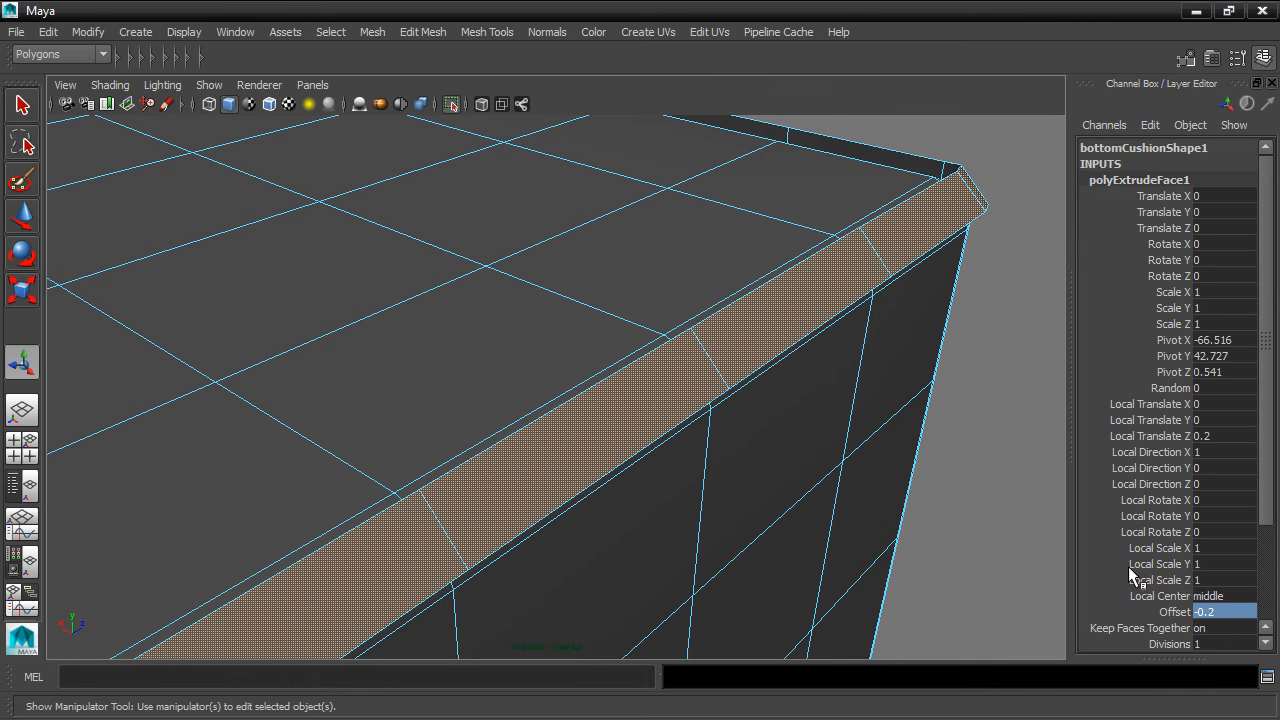
Extrude the selected piping faces a second time with a Local Translate Z of 0.2 and an Offset of 0.1.
alt+drag(843, 486, 801, 419)
click(746, 443)
alt+drag(886, 394, 740, 434)
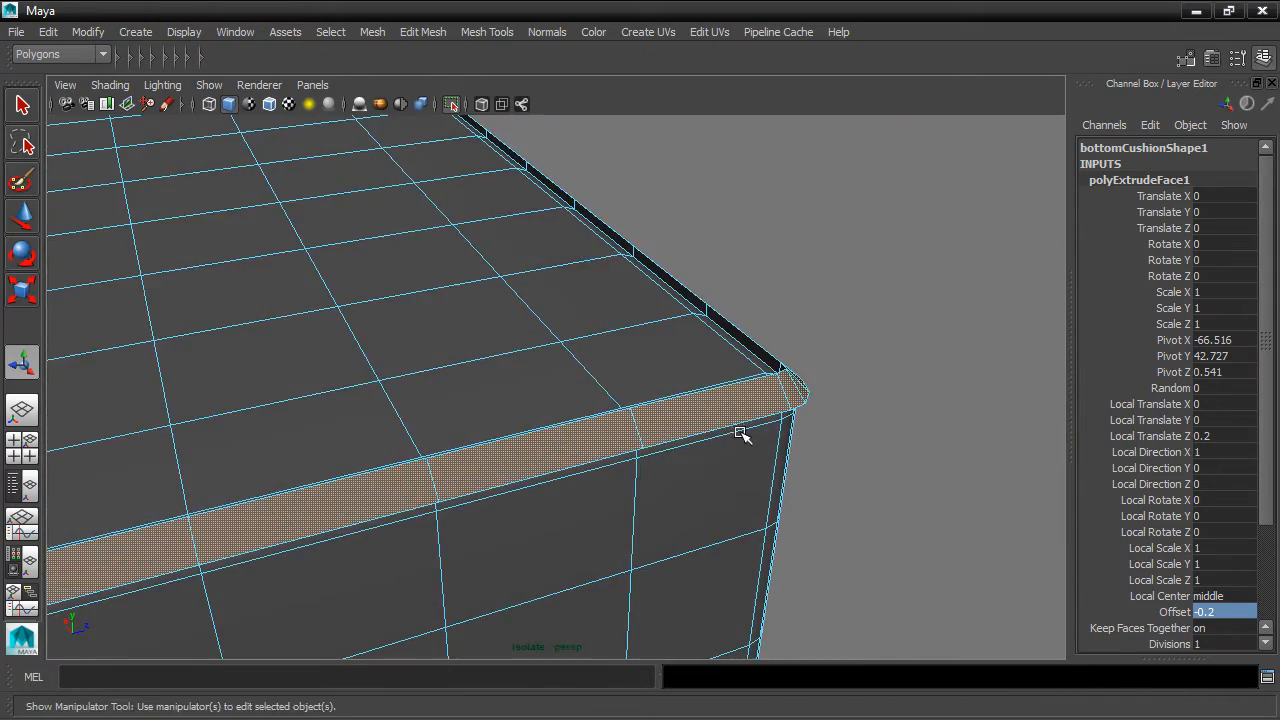
click(433, 33)
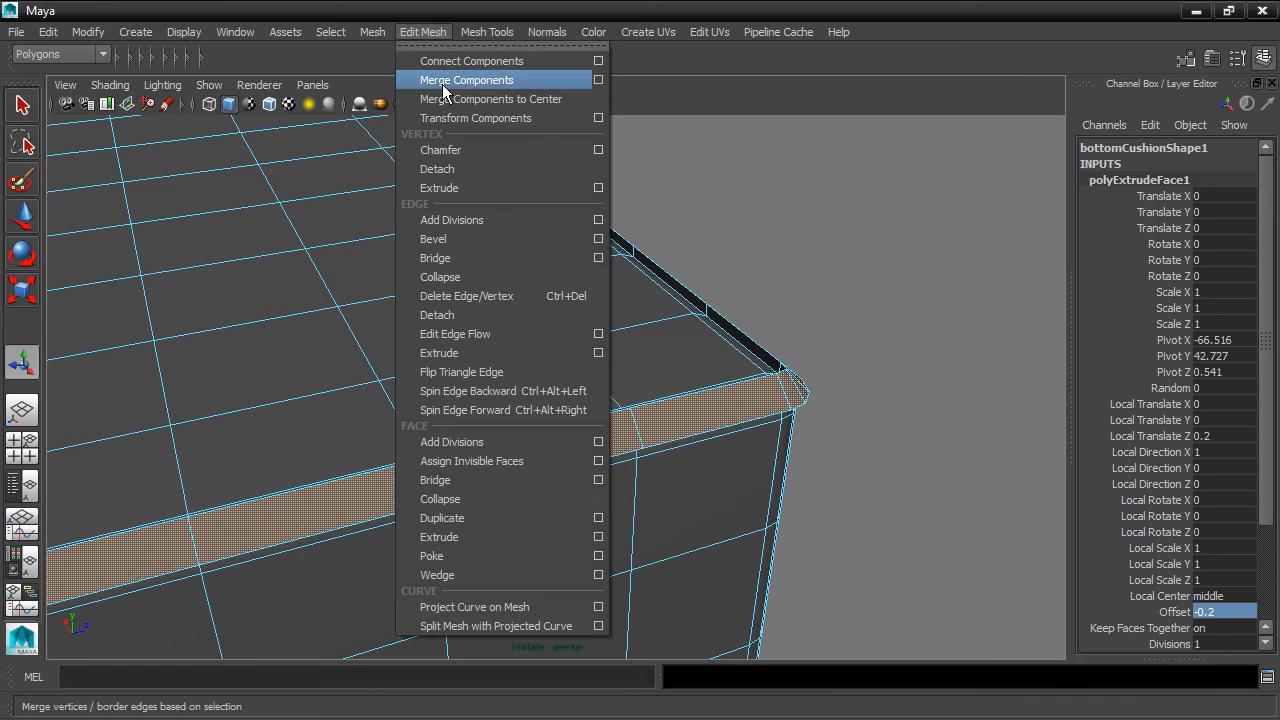
click(466, 537)
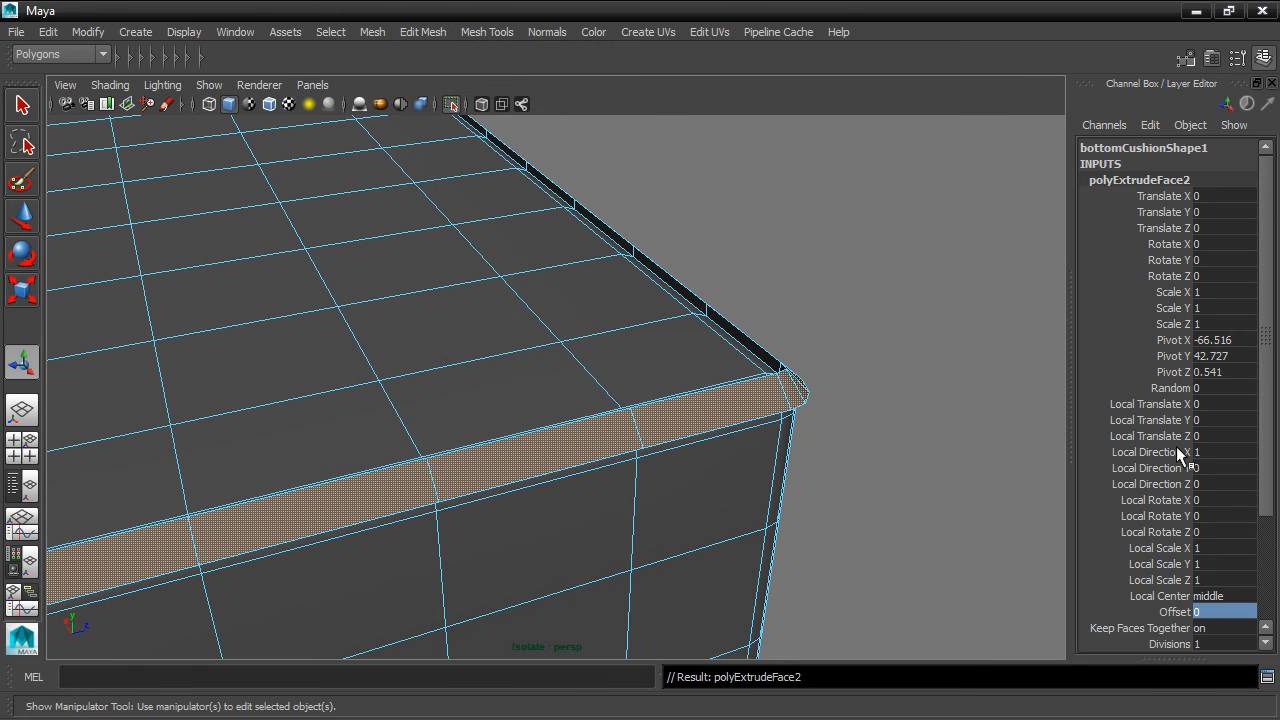
double_click(1214, 436)
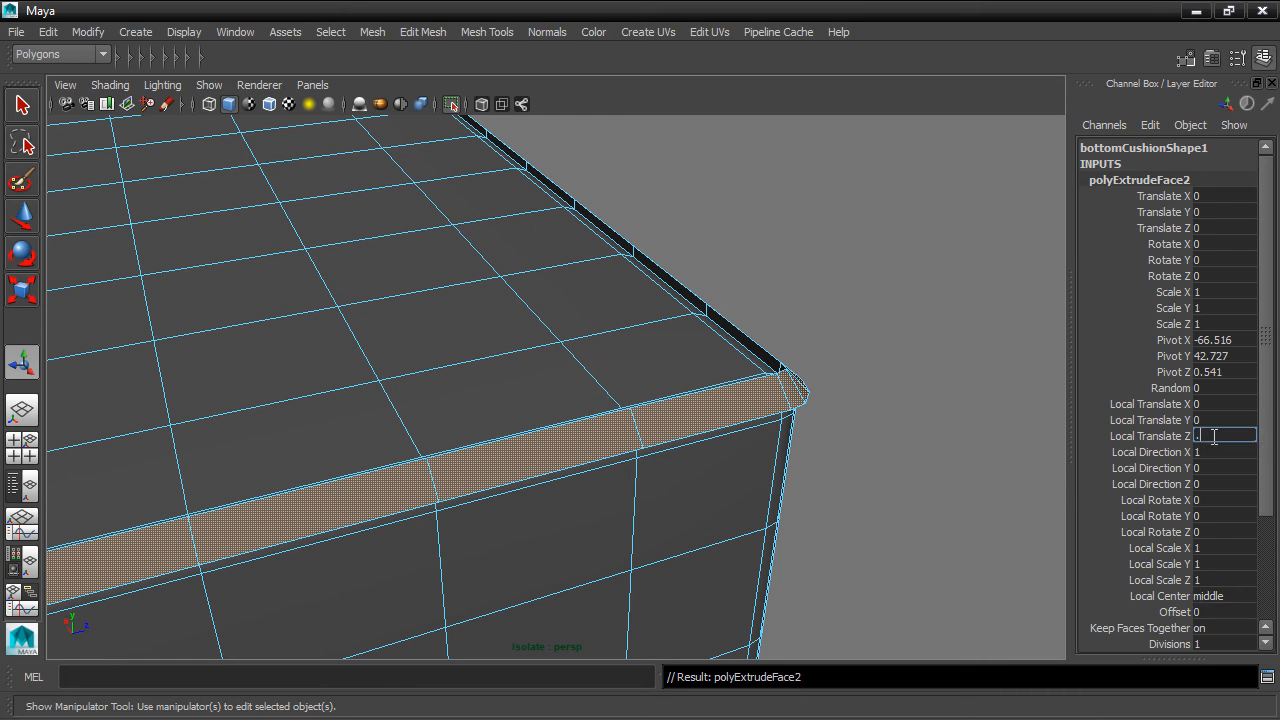
key(Return)
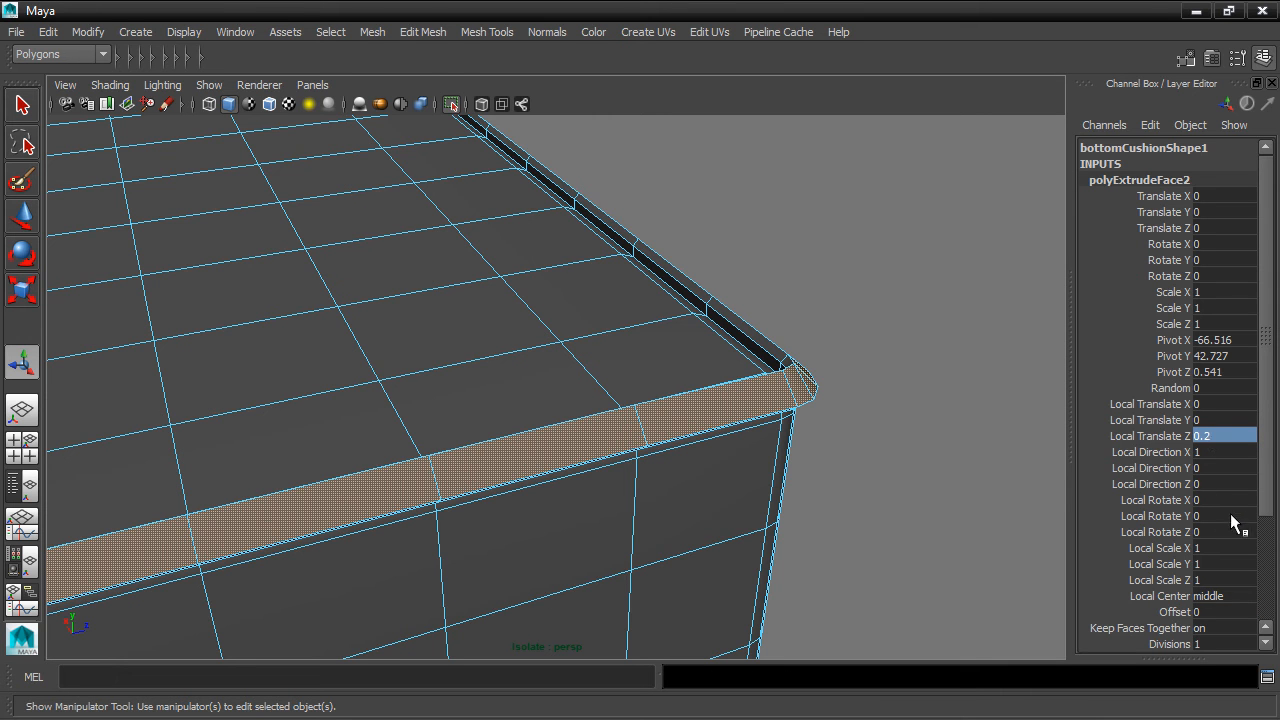
click(1222, 611)
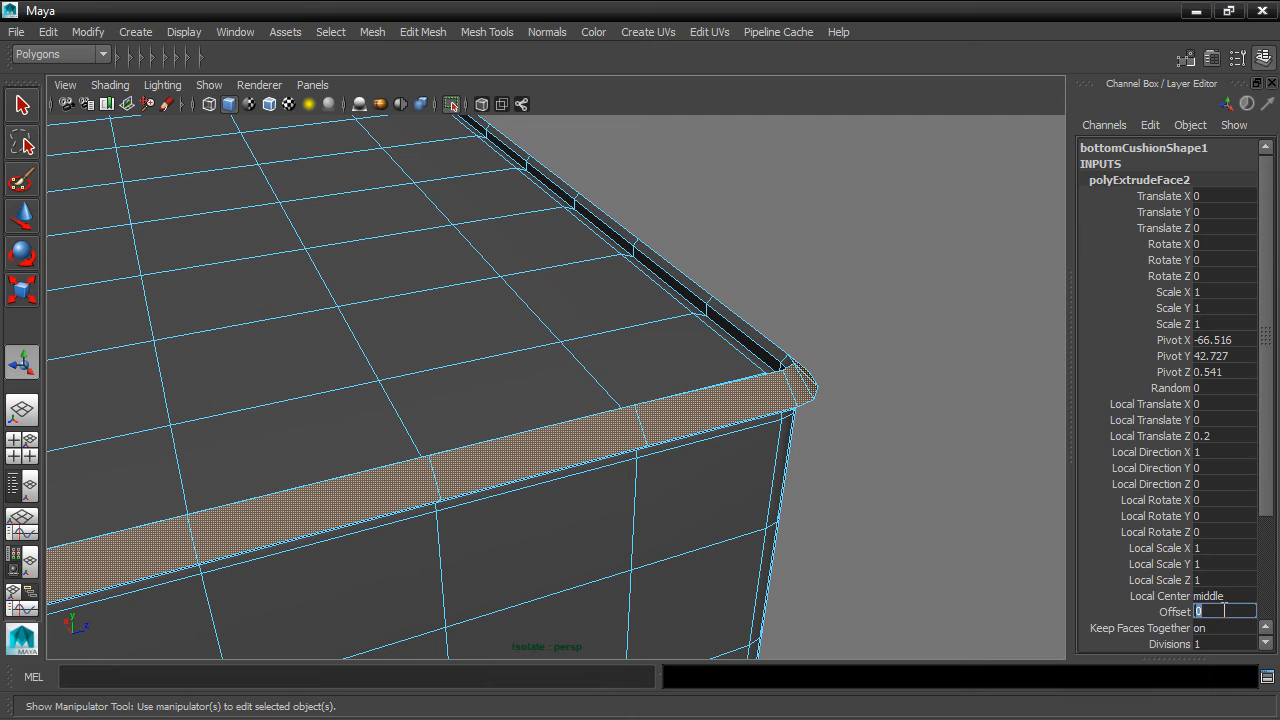
key(Return)
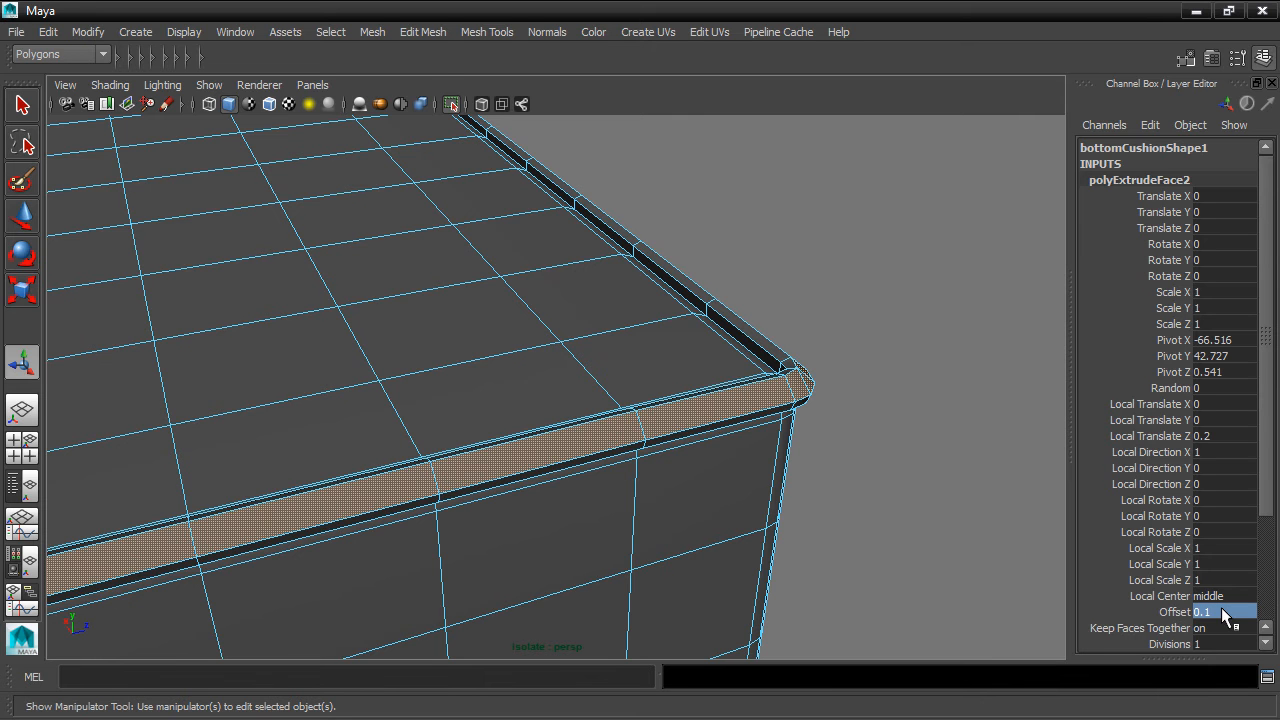
Examine the profile of the second extrusion up close at the cushion's upper corner.
alt+drag(848, 473, 898, 470)
alt+middle_drag(928, 467, 749, 466)
alt+drag(749, 466, 852, 473)
scroll(826, 472, up, 1)
alt+middle_drag(826, 472, 814, 455)
alt+drag(814, 455, 790, 451)
scroll(815, 441, up, 1)
alt+middle_drag(815, 441, 813, 477)
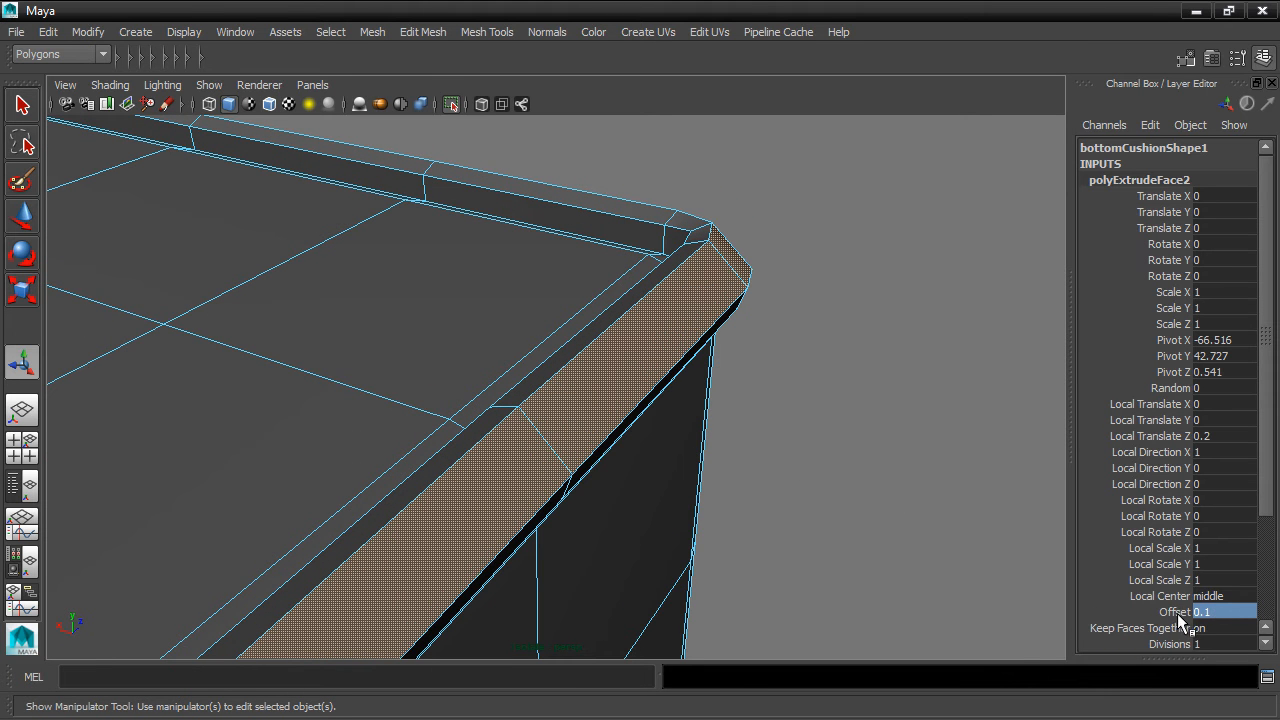
Try an Offset of 0.2 on the second extrusion, then return it to 0.1.
click(1173, 614)
middle_drag(941, 449, 943, 450)
click(1221, 610)
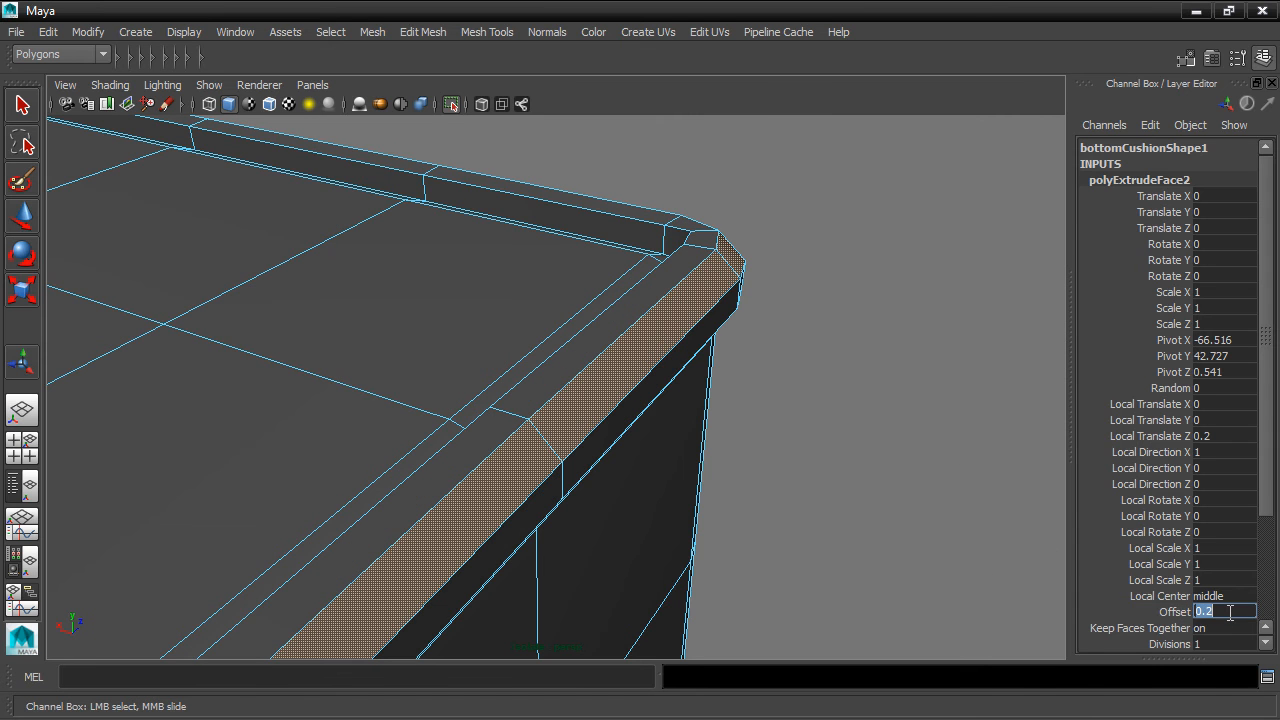
text(.1)
key(Return)
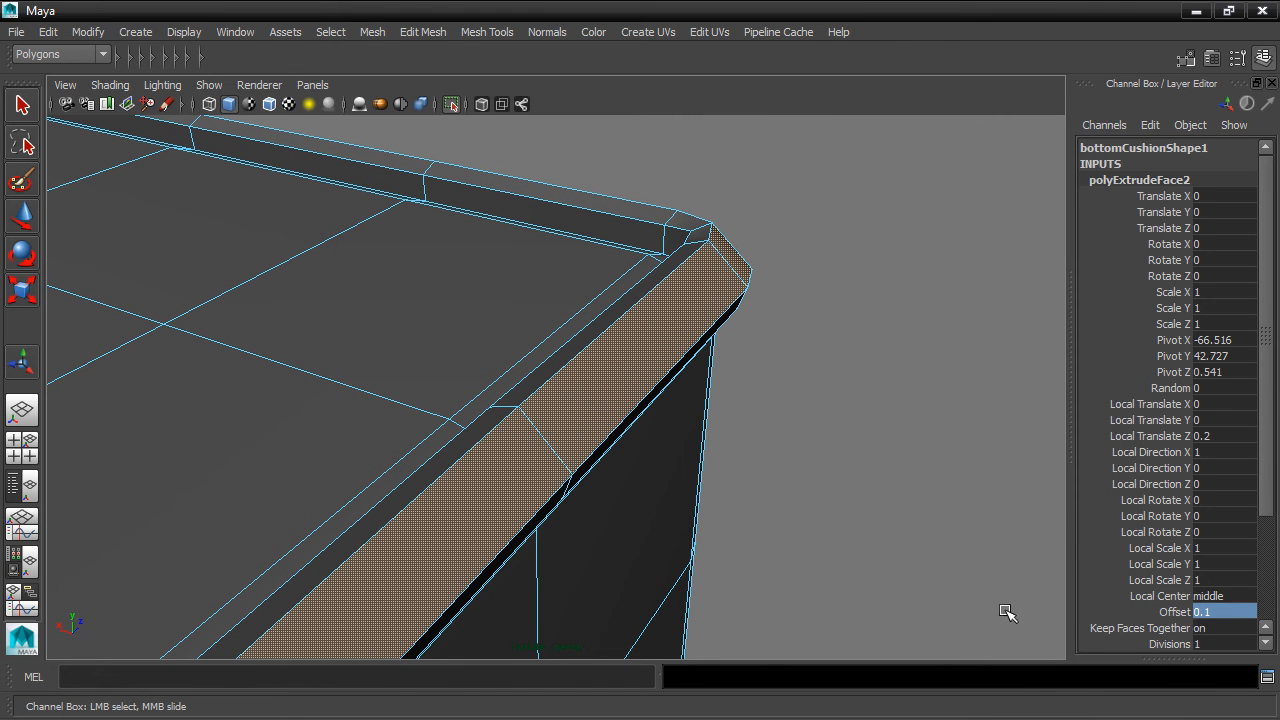
Extrude the selected piping faces a third time with a Local Translate Z of 0.1.
click(443, 38)
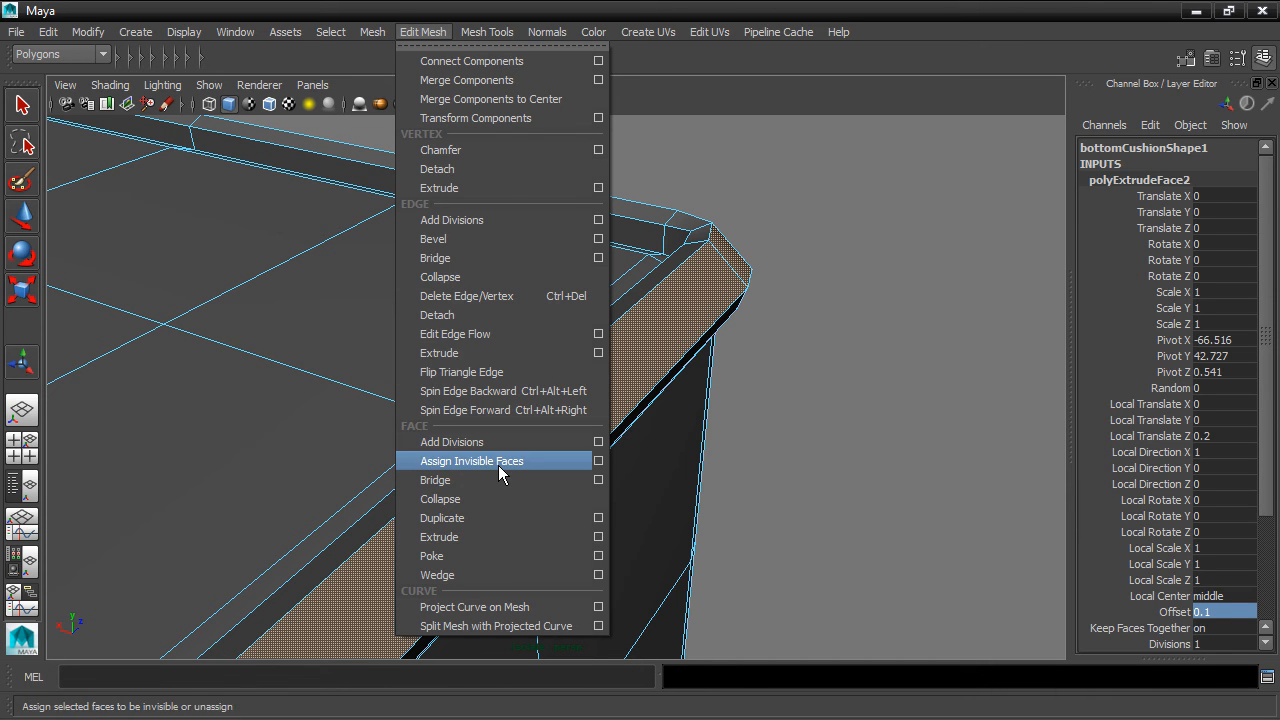
click(506, 538)
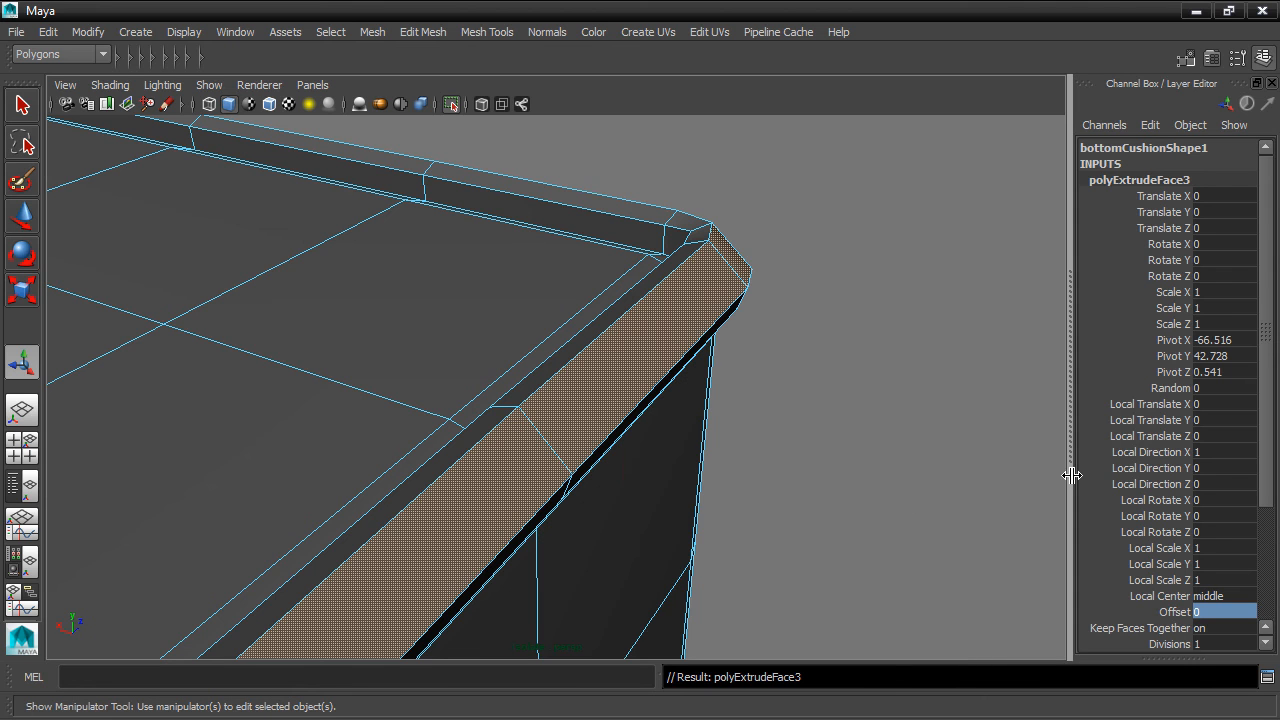
double_click(1220, 435)
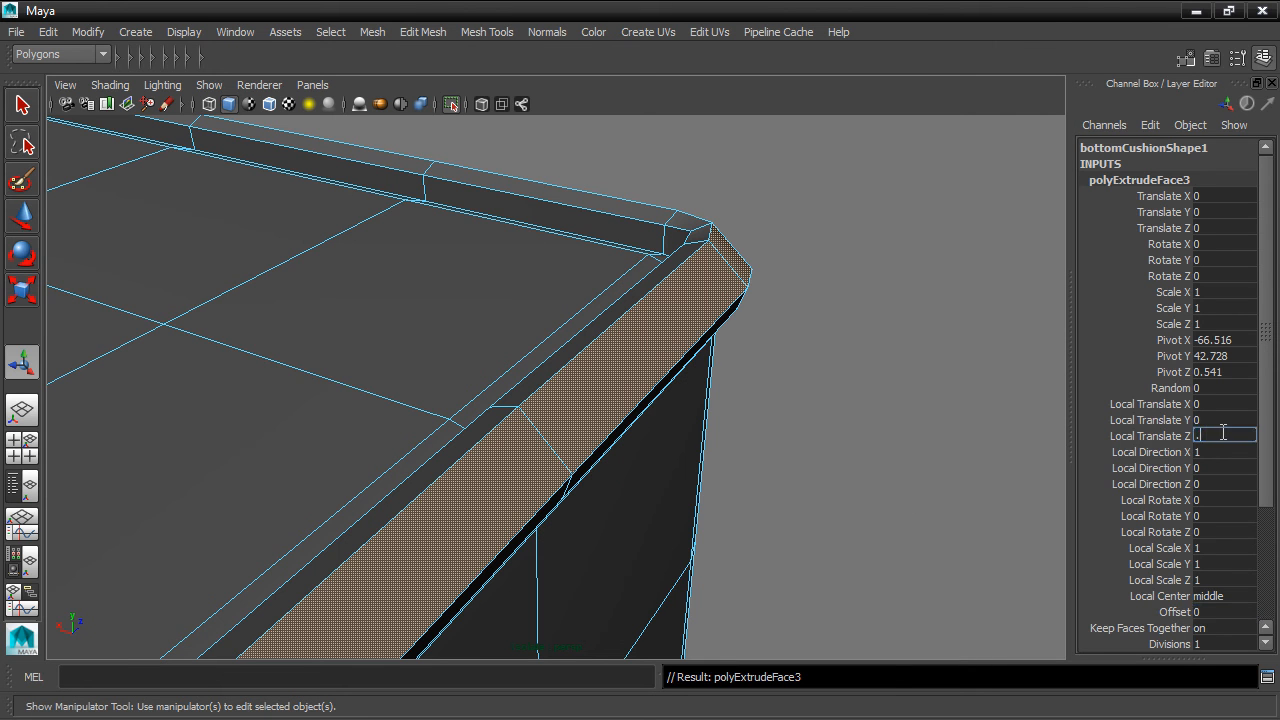
text(.1)
key(Return)
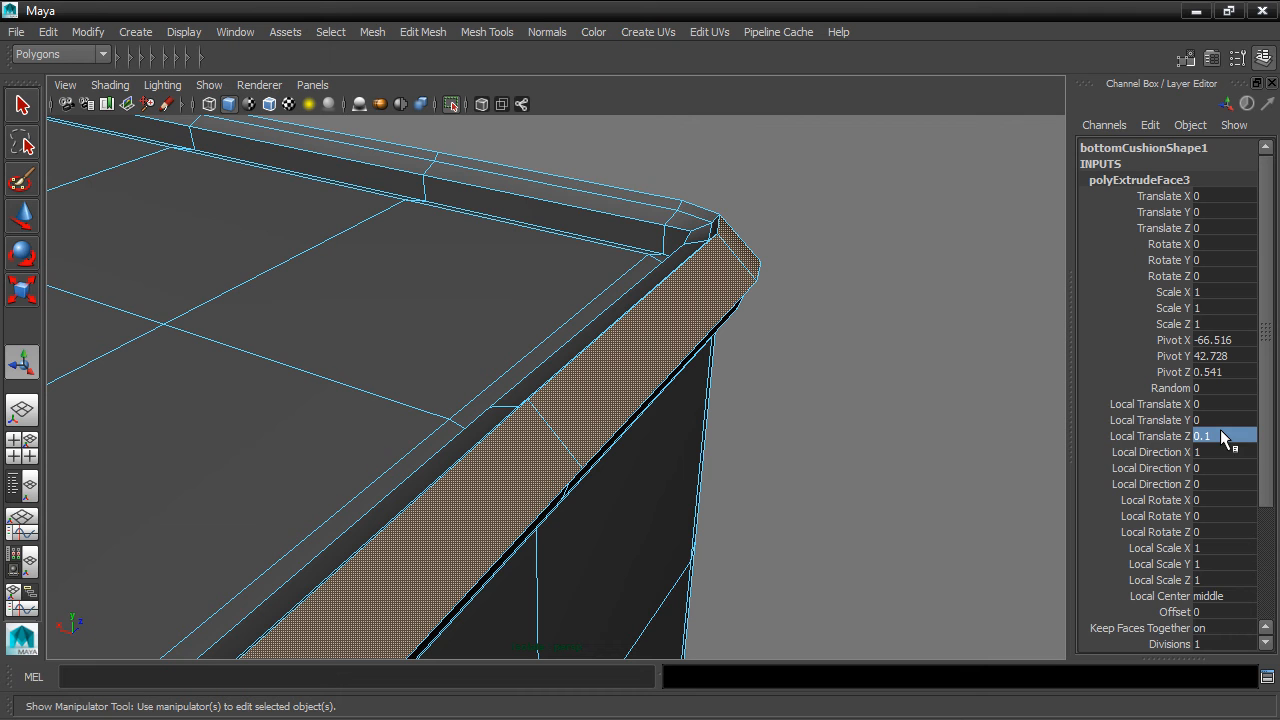
Try Offsets of 0.3 and 0.2 on the third extrusion and check the faces around the cushion's corner.
double_click(1208, 611)
text(.3)
key(Return)
alt+drag(849, 543, 630, 495)
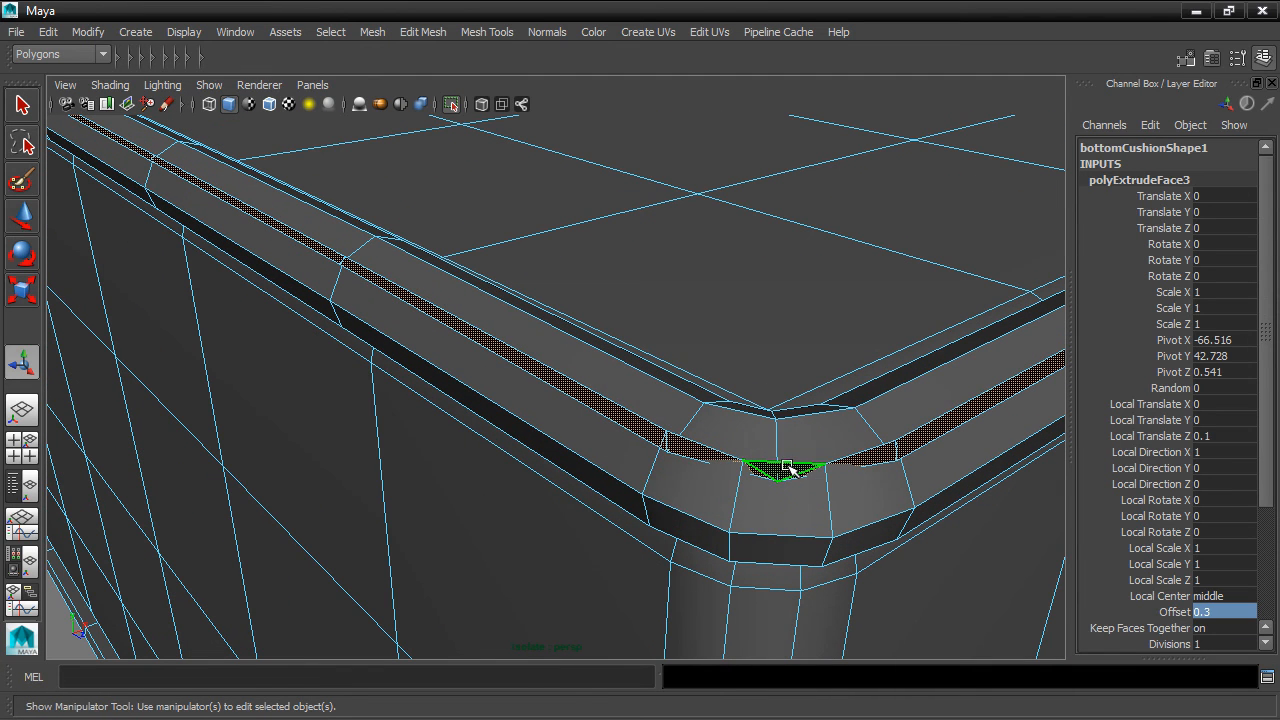
click(1219, 610)
text(0.2)
key(Return)
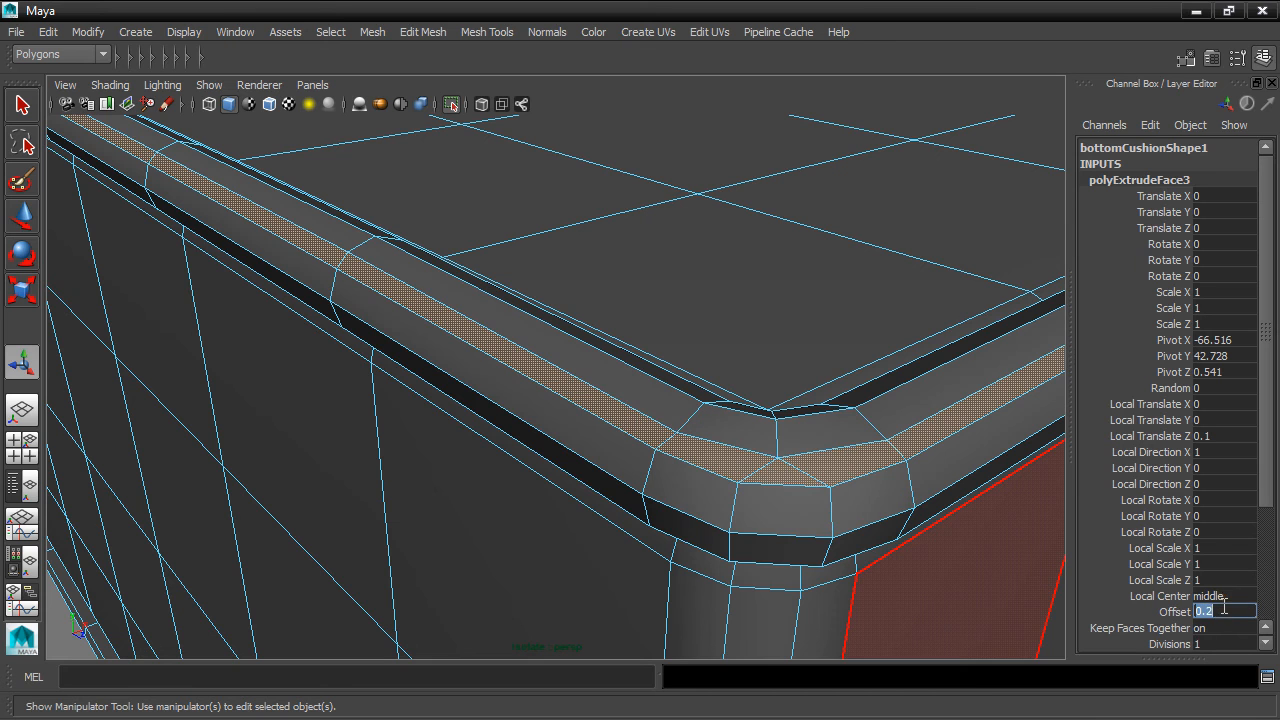
alt+drag(943, 571, 963, 509)
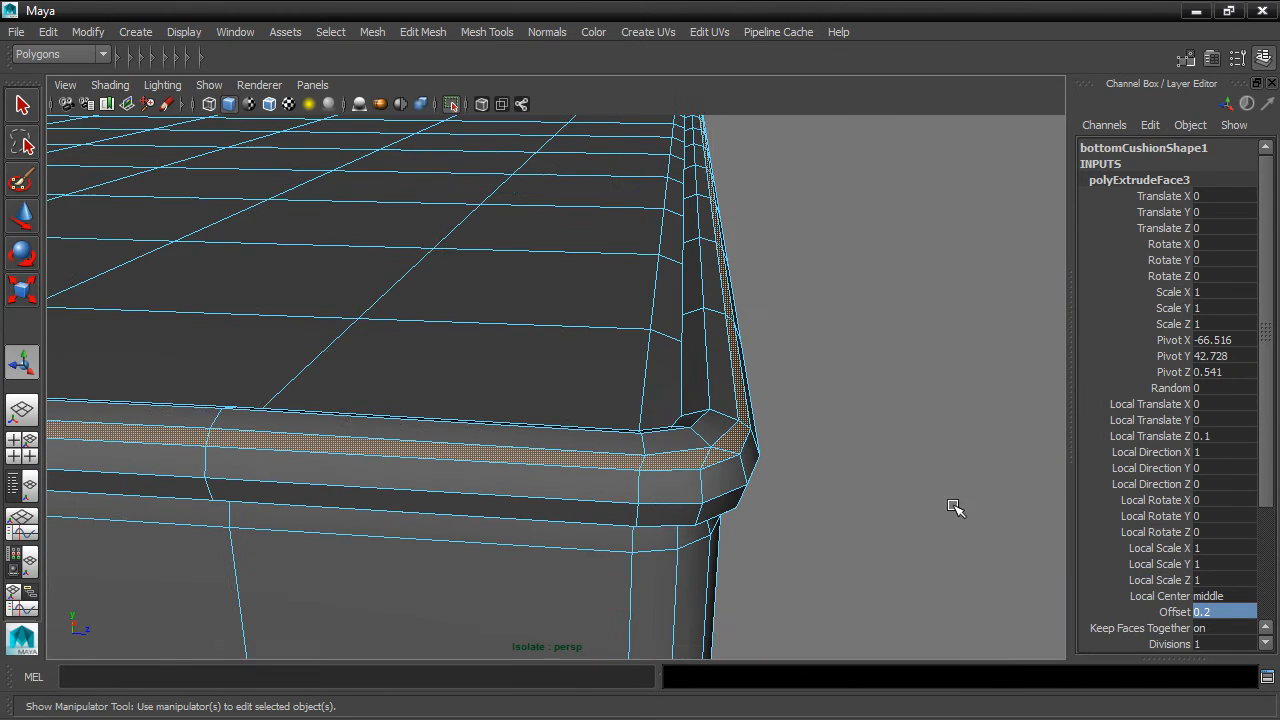
alt+drag(806, 517, 749, 503)
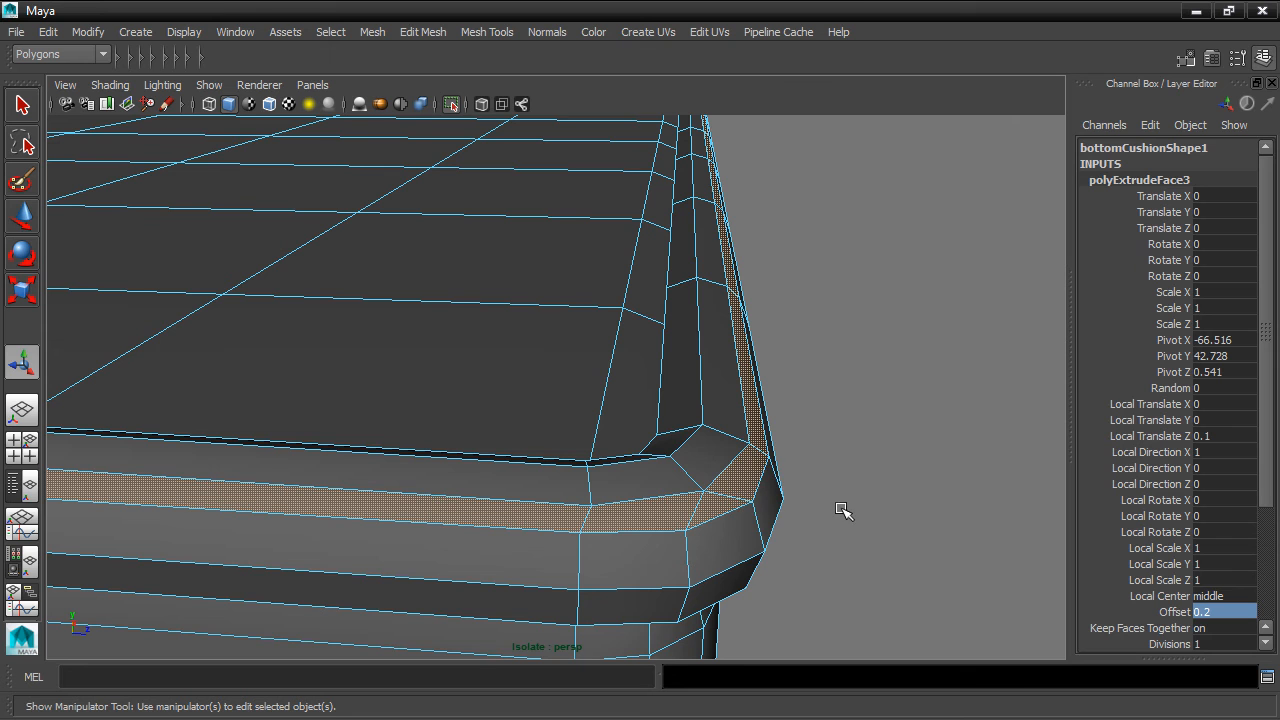
Set the third extrusion's Offset to 0.15.
double_click(1212, 609)
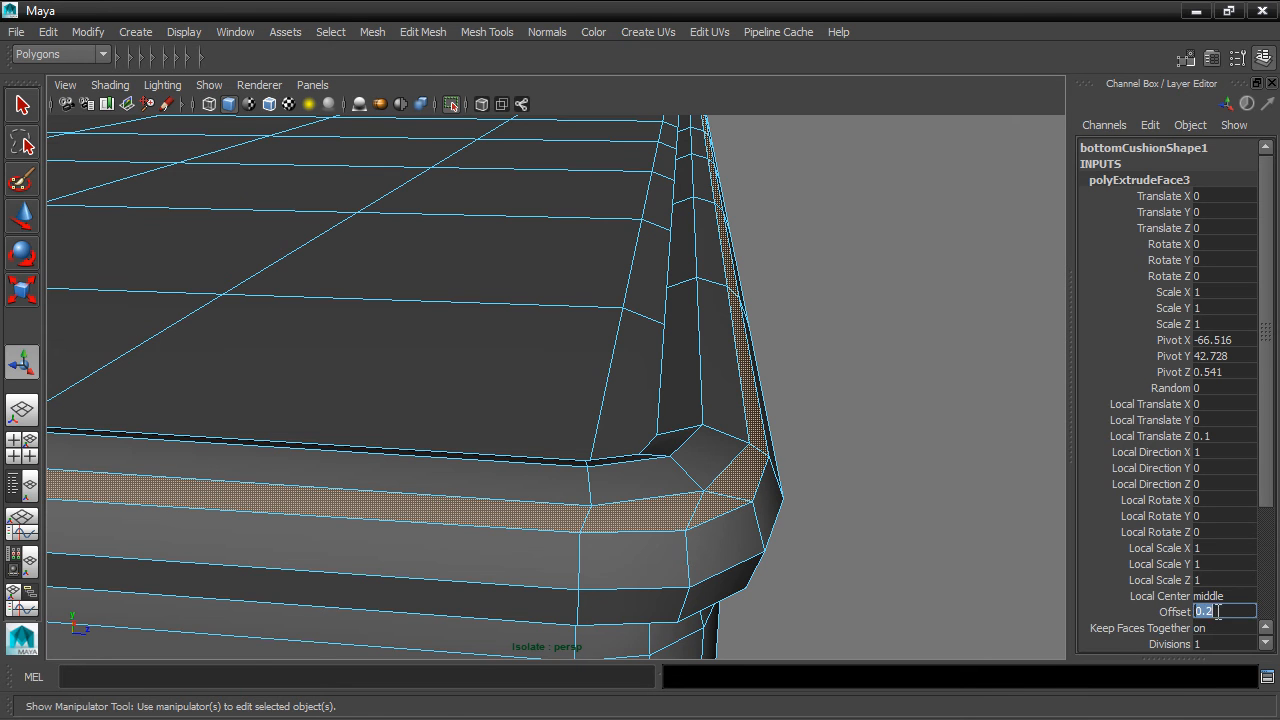
key(BackSpace)
text(.15)
key(Return)
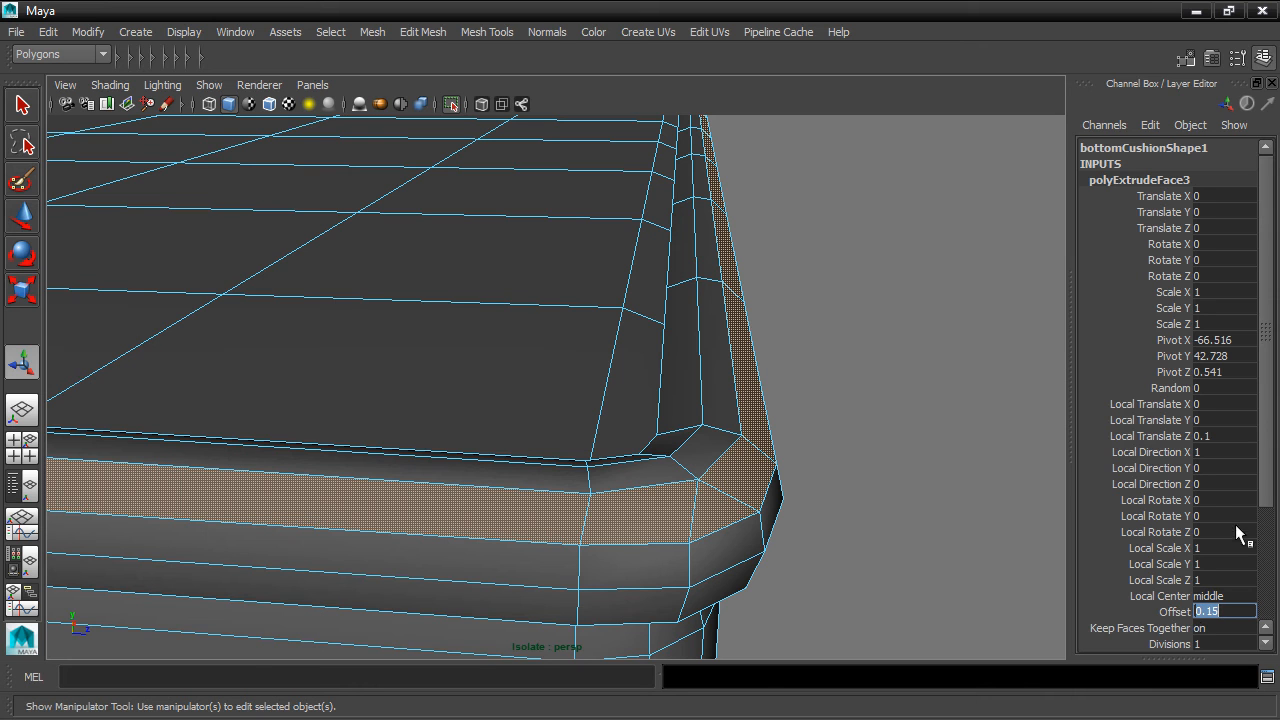
Reopen the second extrusion's settings from the cushion's construction history and set its Offset to 0.15.
drag(1265, 453, 1266, 594)
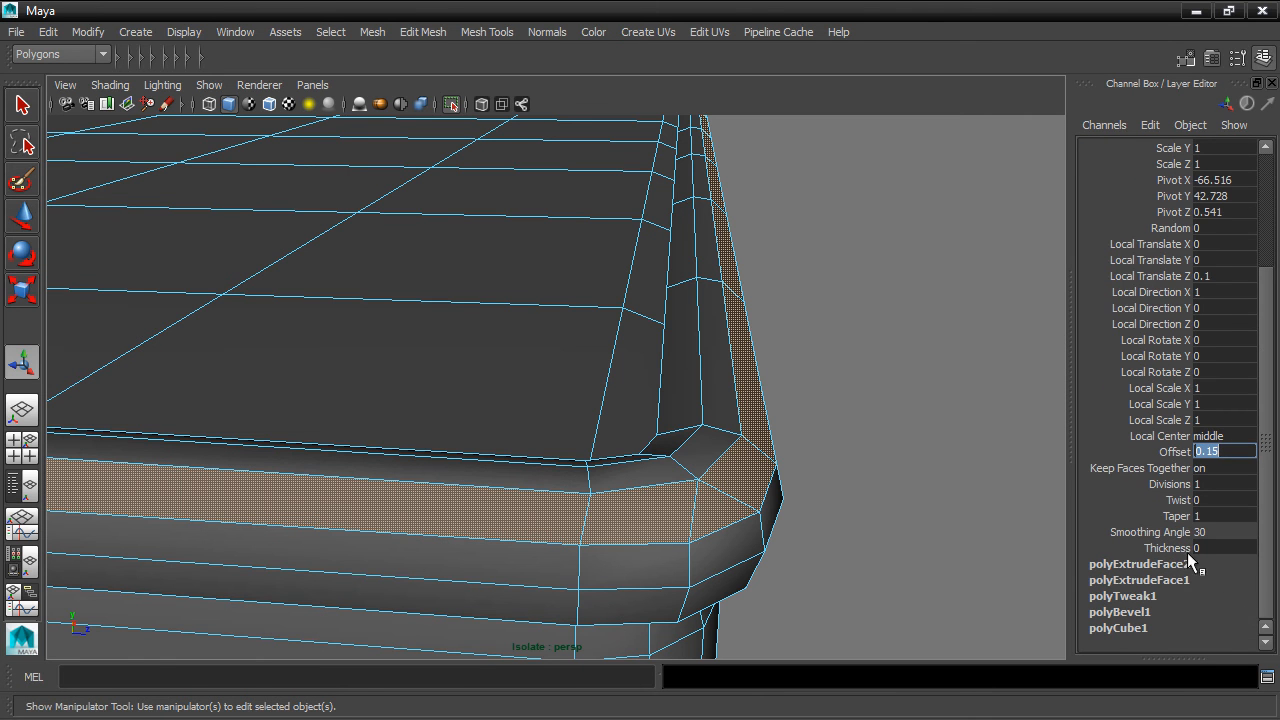
click(1166, 568)
drag(1266, 499, 1266, 527)
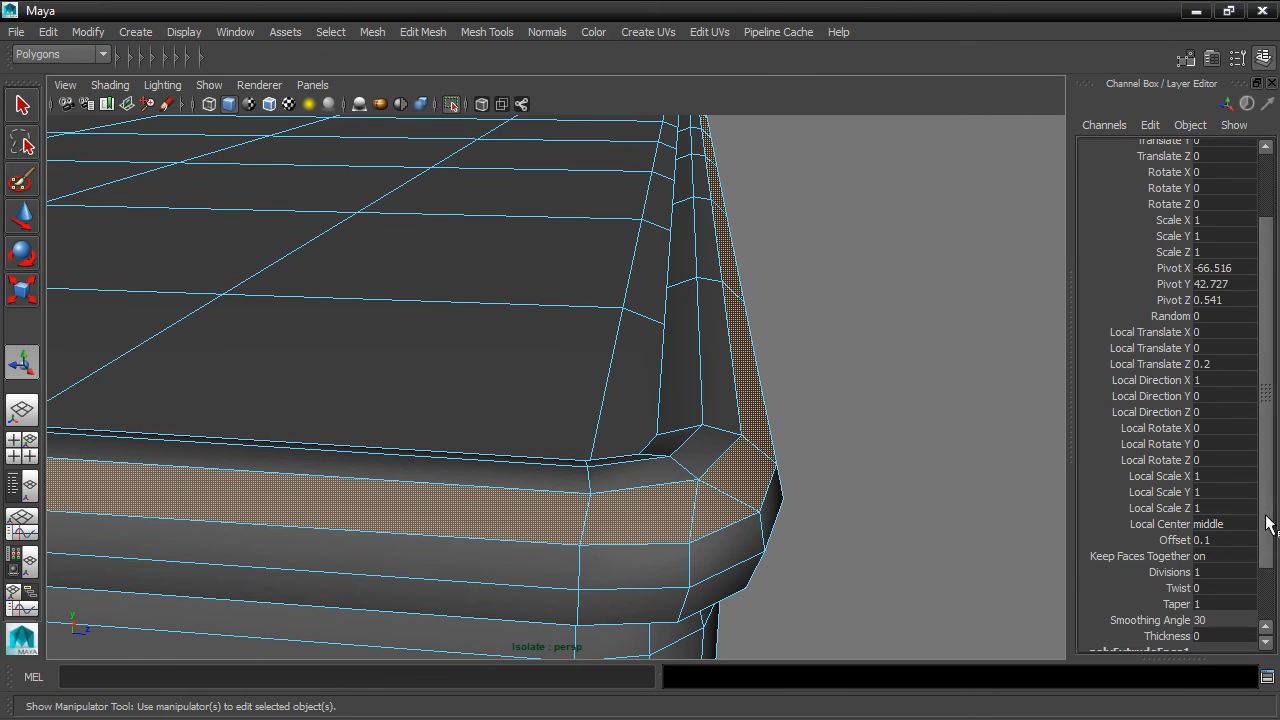
click(1212, 540)
text(0.15)
key(Return)
mouse_move(855, 505)
alt+mouse_down()
mouse_move(943, 486)
mouse_move(846, 480)
mouse_move(843, 505)
alt+mouse_up()
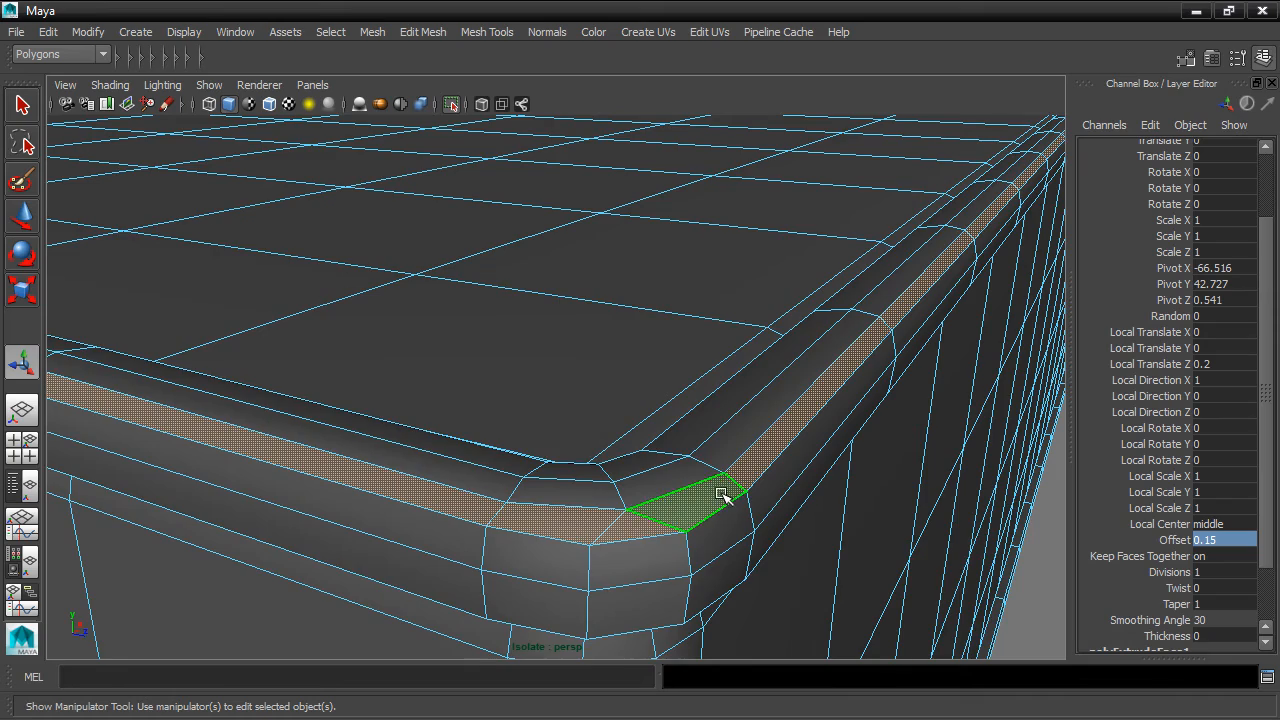
Return to object mode, deselect the cushion and inspect the shading of the piping around its corner.
scroll(721, 495, down, 4)
right_click(686, 402)
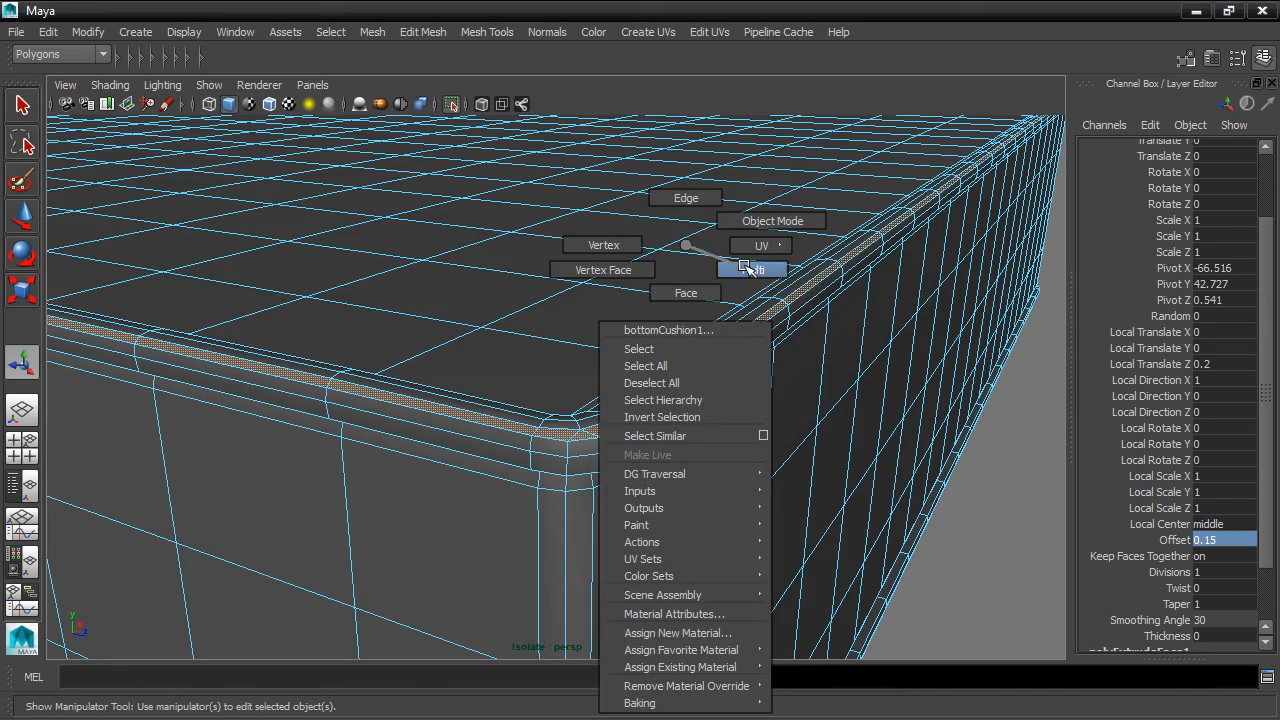
click(770, 221)
scroll(840, 384, down, 4)
alt+drag(846, 391, 812, 446)
click(818, 494)
scroll(818, 496, up, 3)
alt+drag(828, 492, 823, 463)
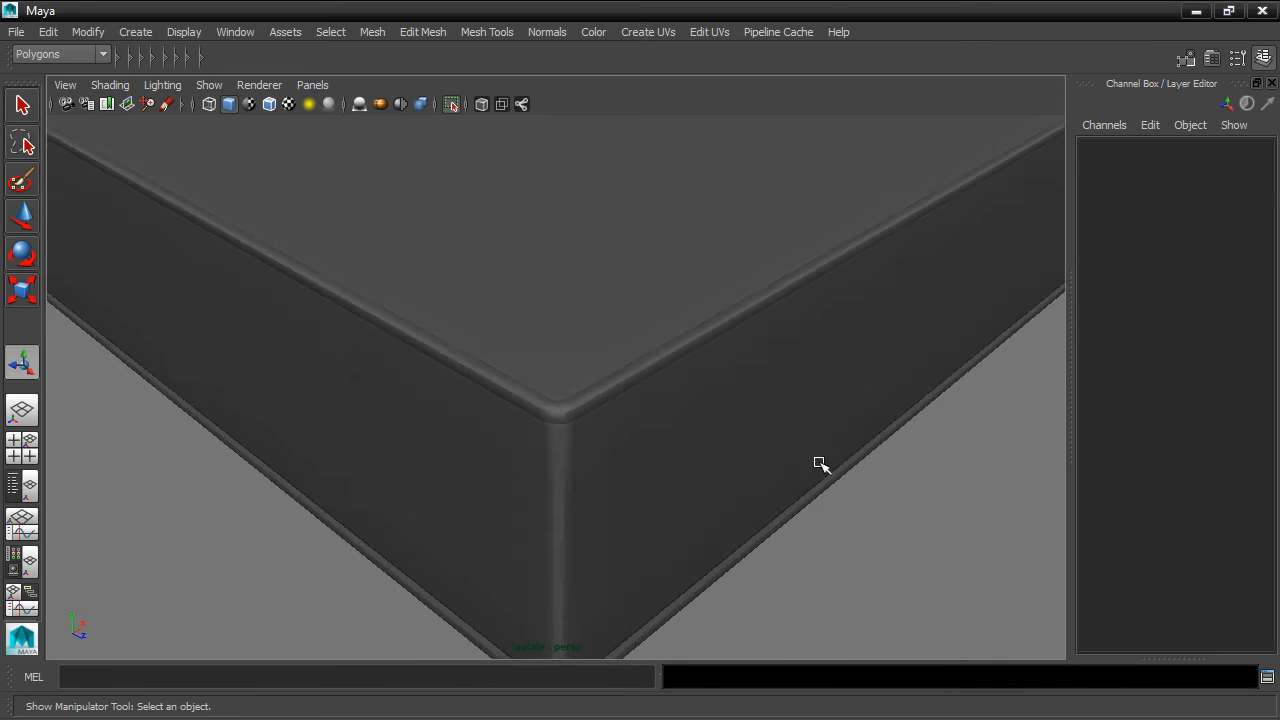
scroll(714, 420, up, 2)
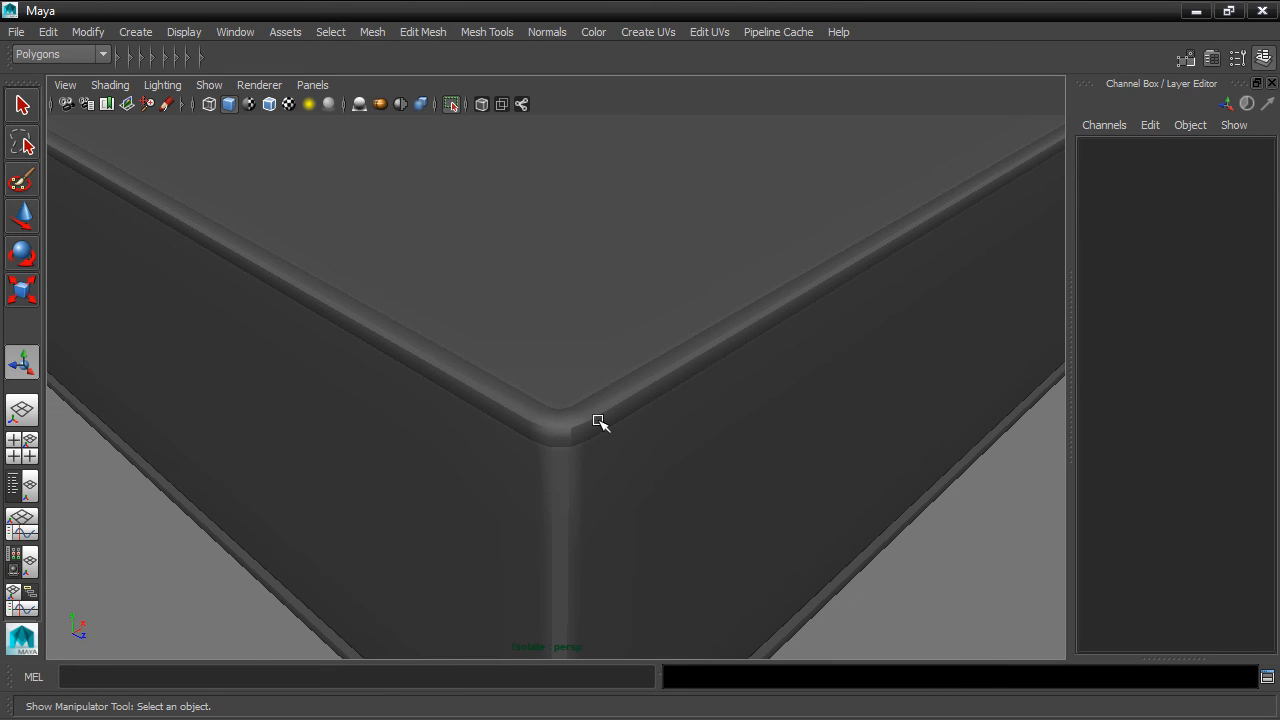
scroll(598, 422, down, 3)
Soften all of the bottom cushion's edges and save the scene as a new increment.
click(686, 486)
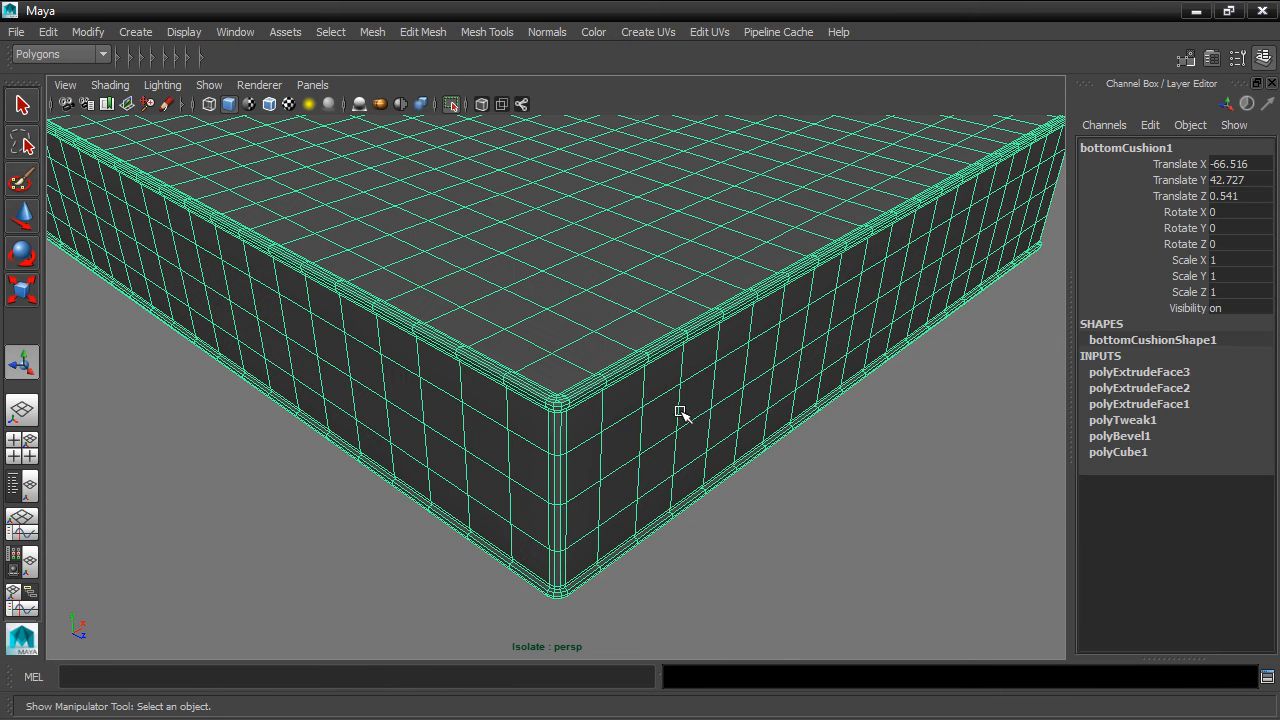
click(547, 32)
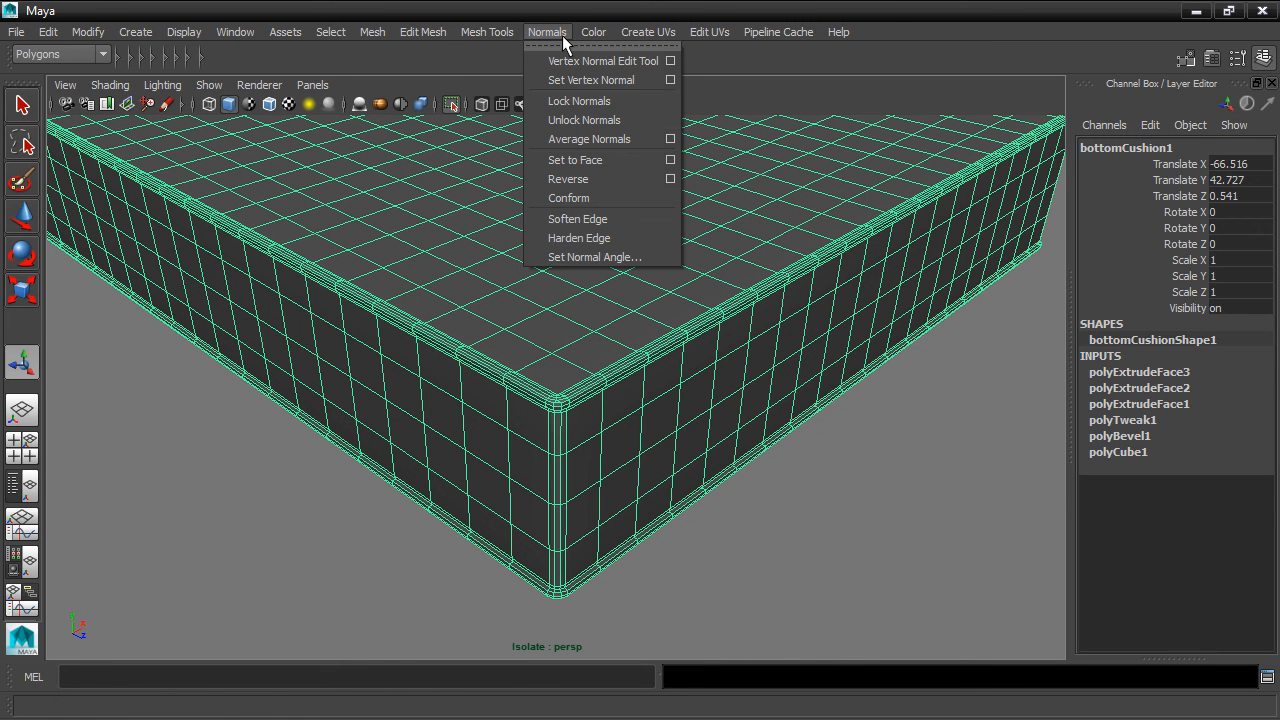
click(638, 219)
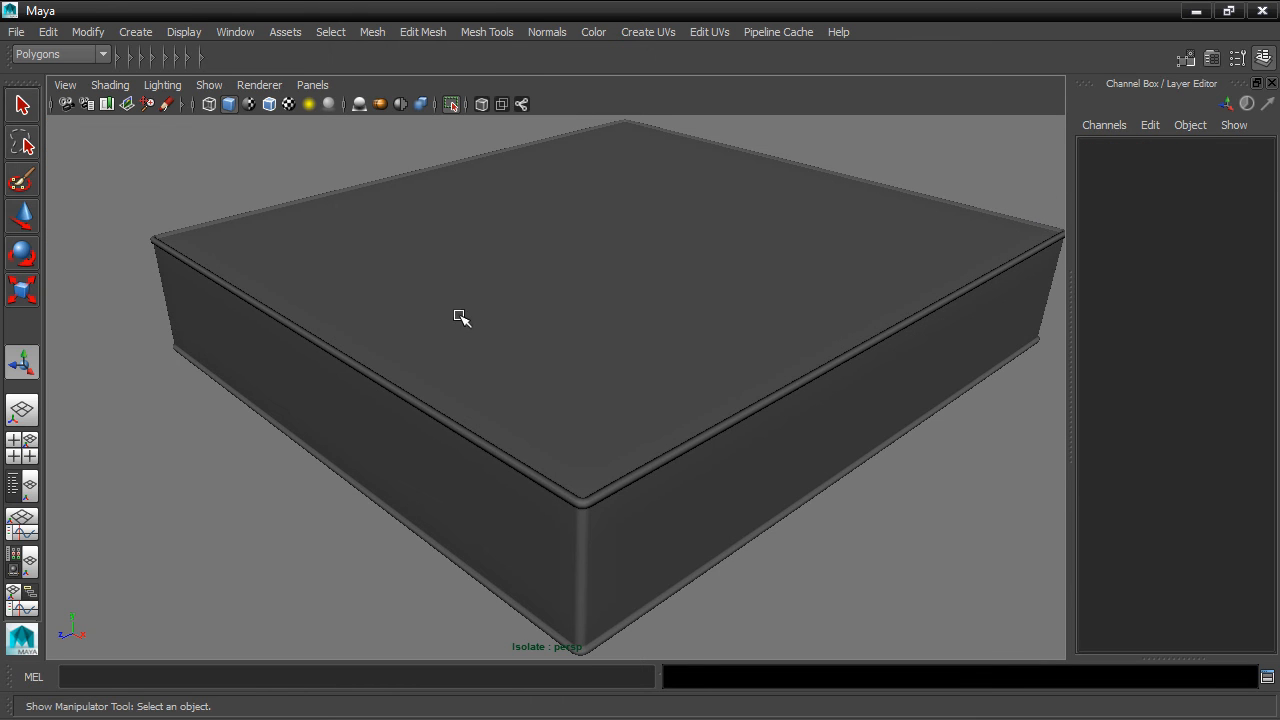
click(17, 33)
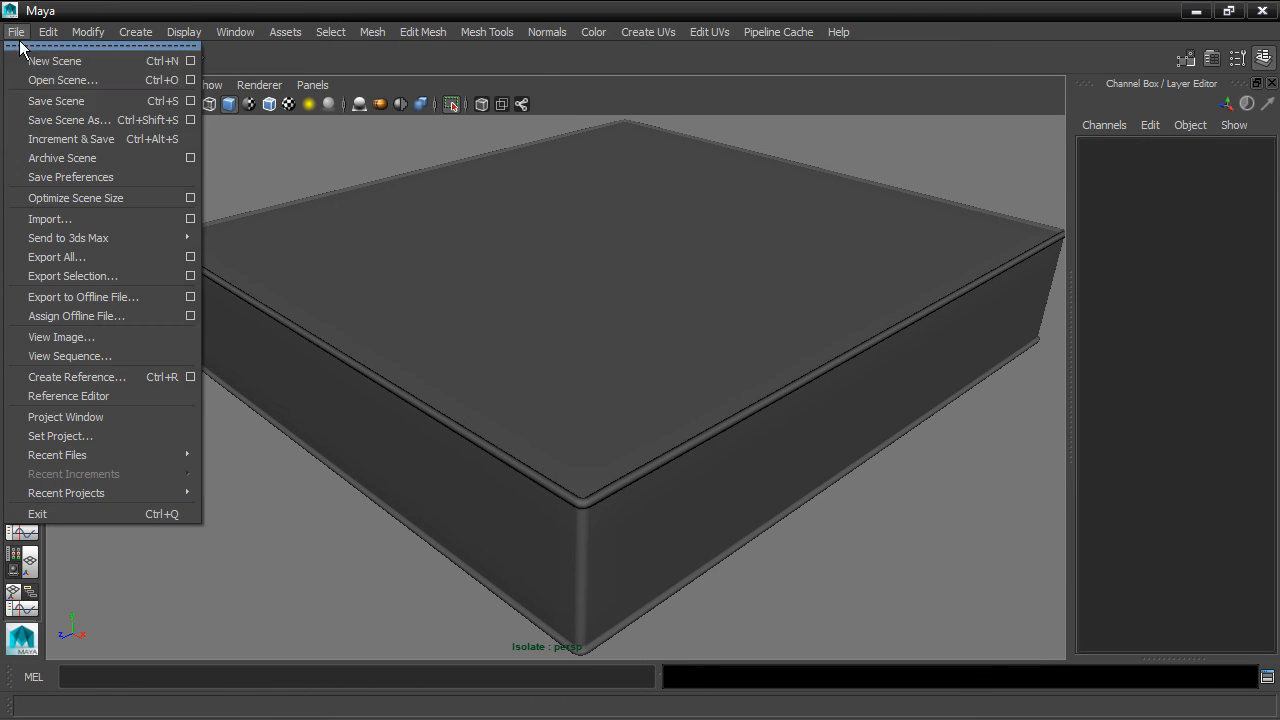
click(103, 141)
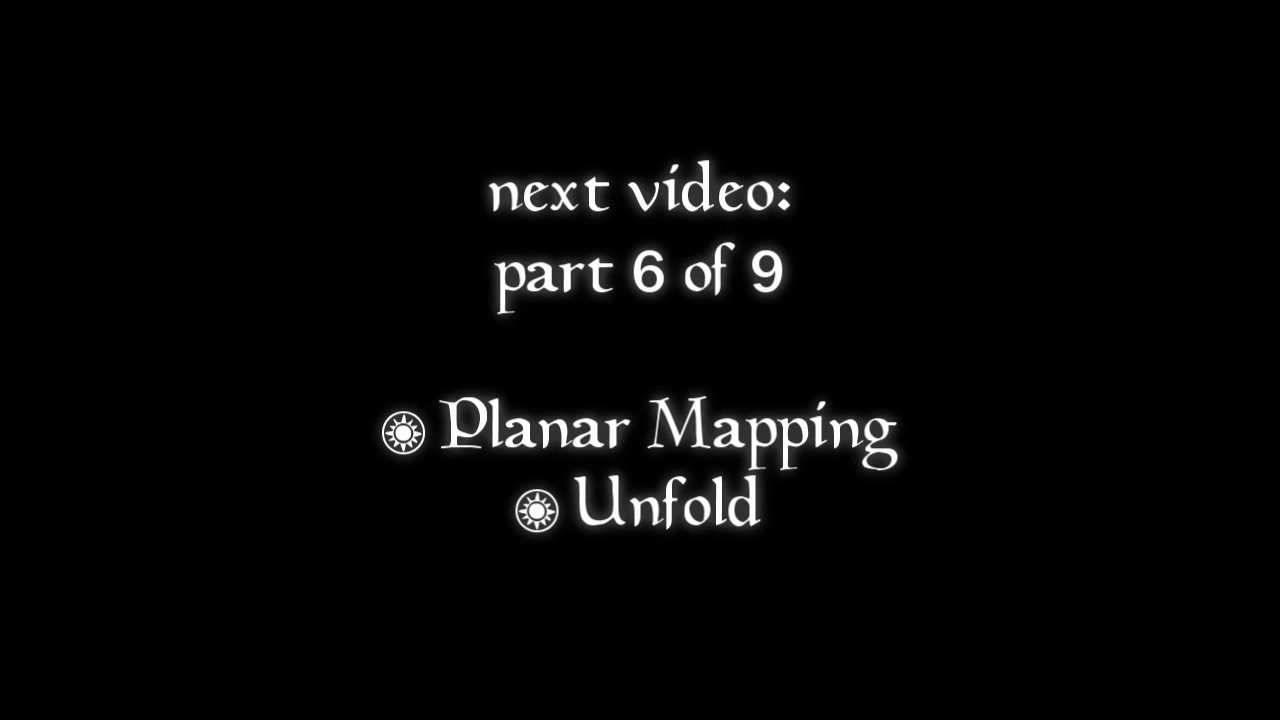